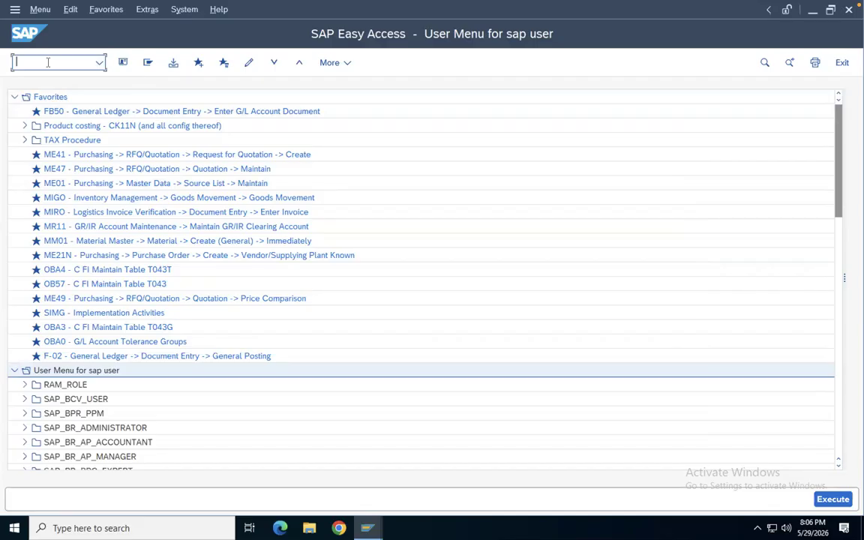
# Open the SAP Reference IMG through transaction SPRO
pyautogui.write('SPRO')
pyautogui.press('Return')
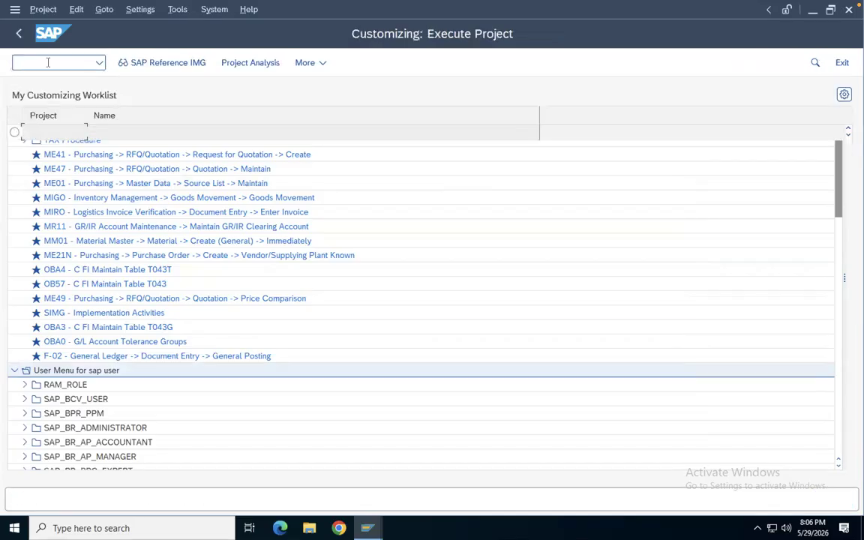
pyautogui.click(172, 63)
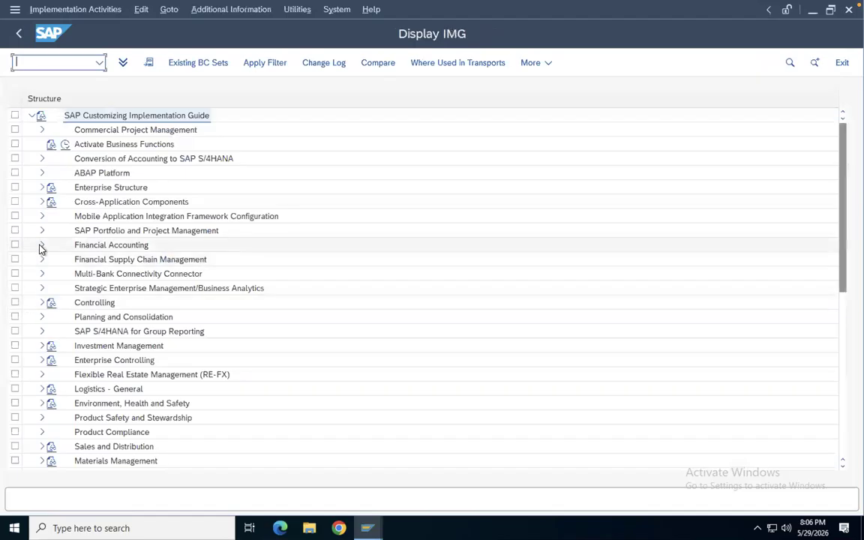
# Expand the IMG tree to Financial Accounting, Accounts Receivable and Accounts Payable, Business Transactions, Dunning
pyautogui.click(42, 245)
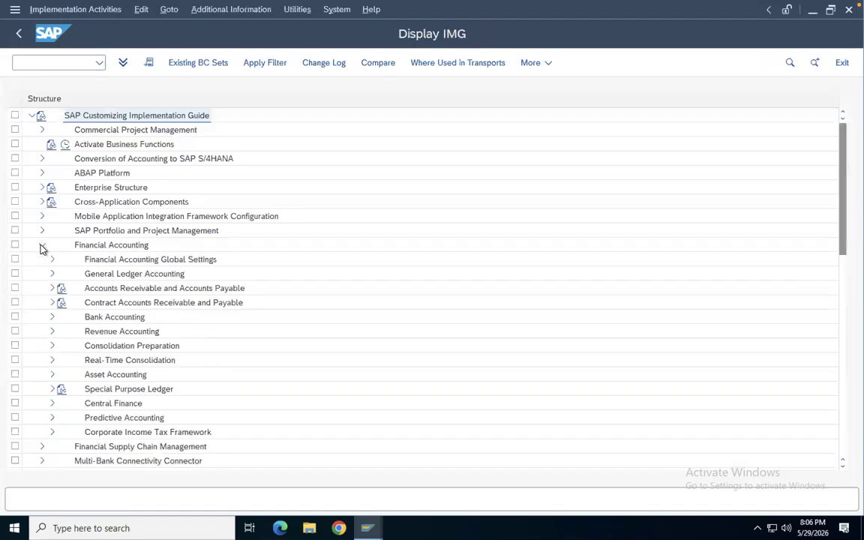
pyautogui.click(52, 288)
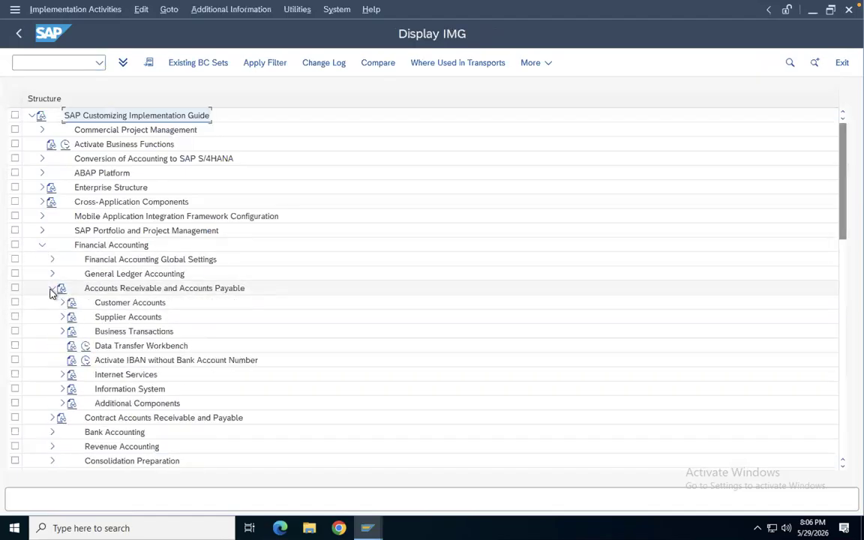
pyautogui.click(64, 332)
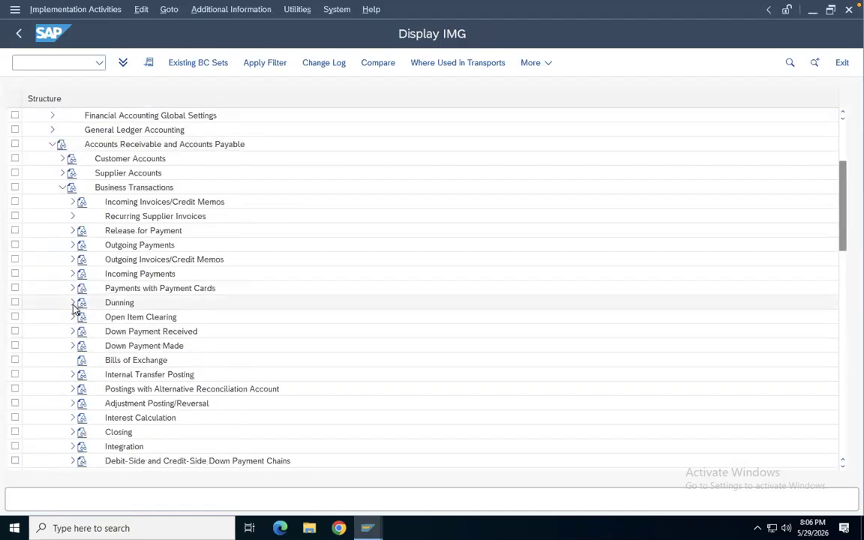
pyautogui.click(73, 302)
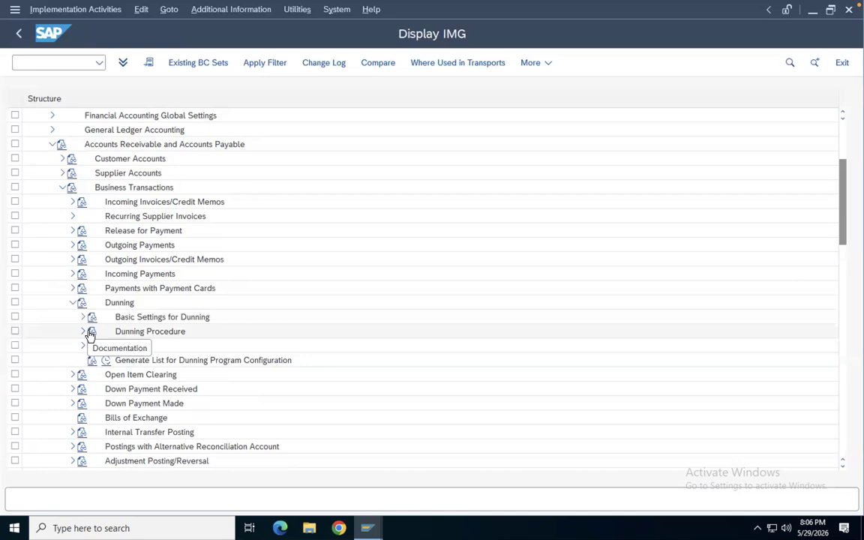
# Read the documentation for Dunning Procedure and return to the IMG tree
pyautogui.click(91, 332)
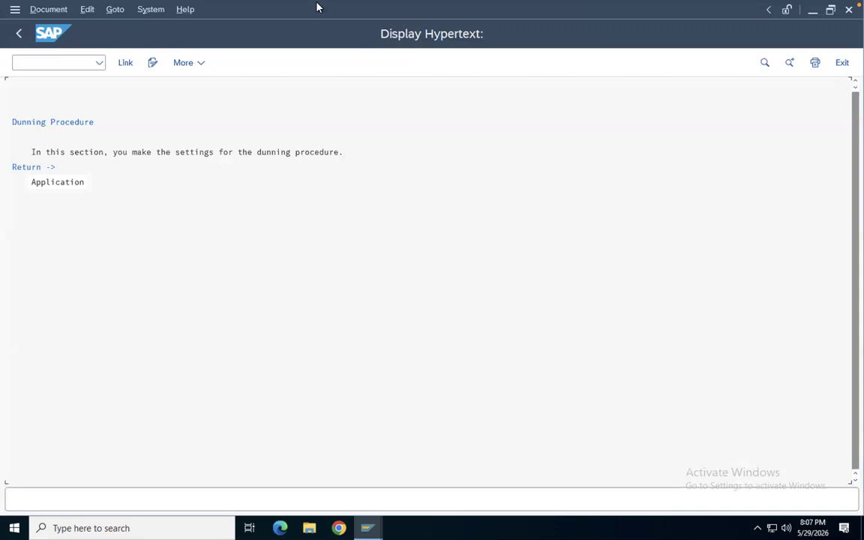
pyautogui.moveTo(317, 4)
pyautogui.click(26, 62)
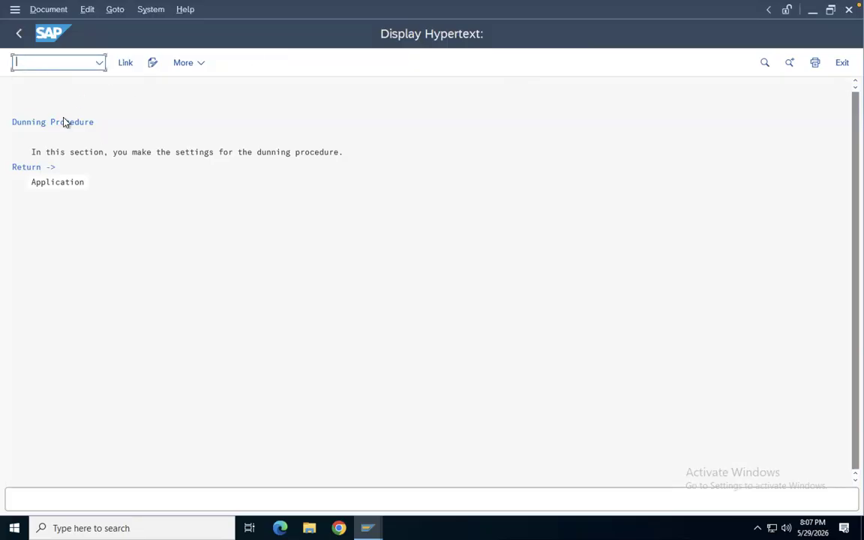
pyautogui.click(48, 183)
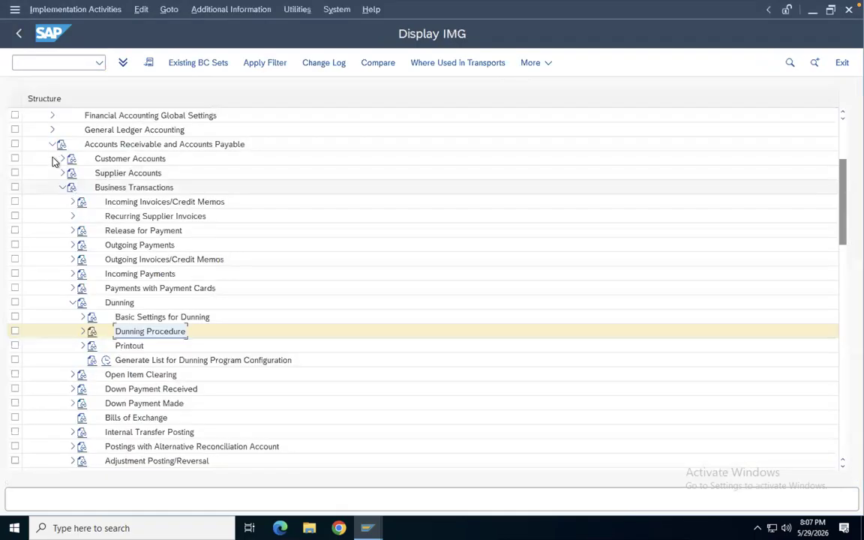
# Expand Dunning Procedure and execute the Define Dunning Procedures activity
pyautogui.click(82, 334)
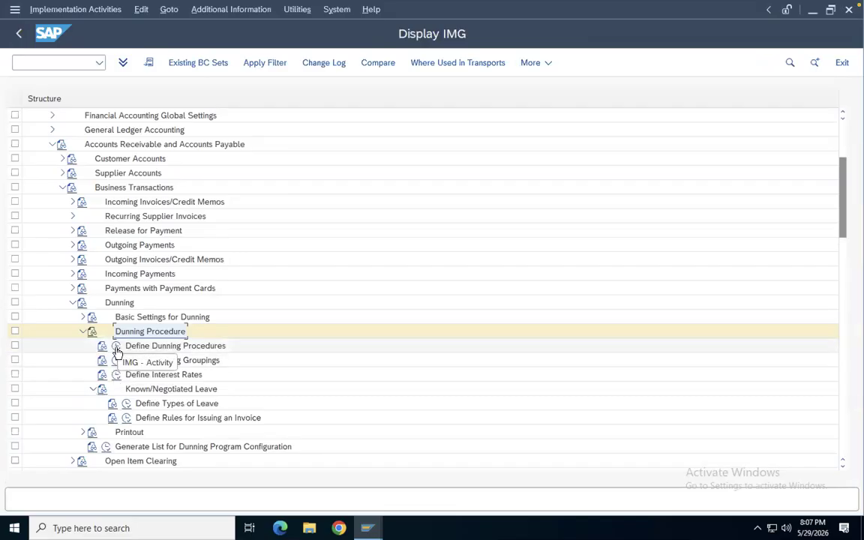
pyautogui.click(116, 348)
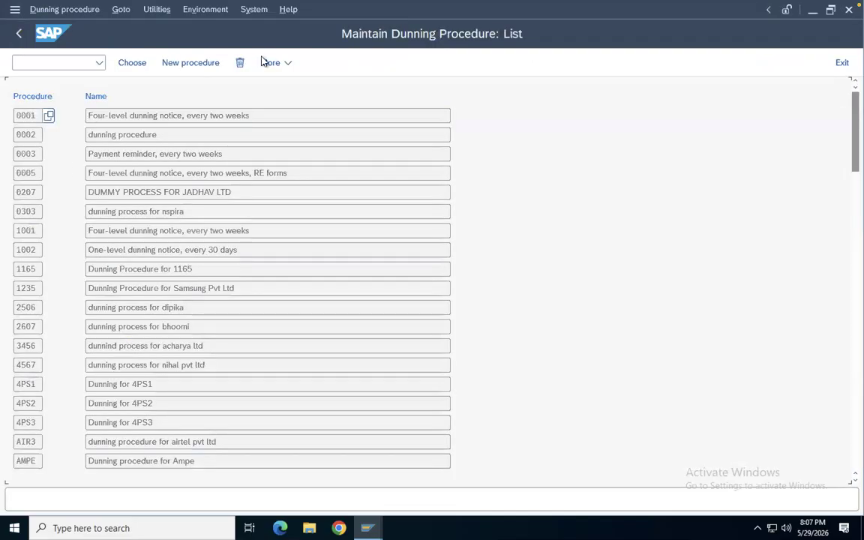
pyautogui.click(178, 66)
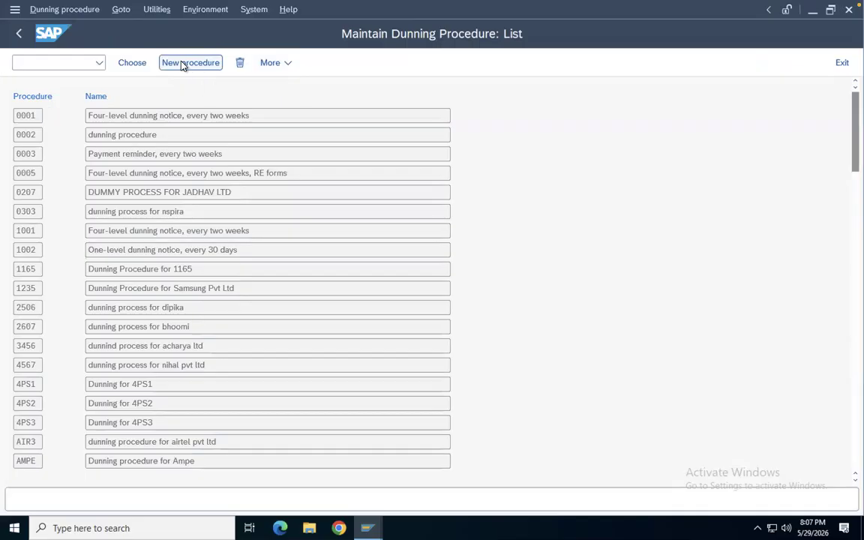
pyautogui.click(19, 33)
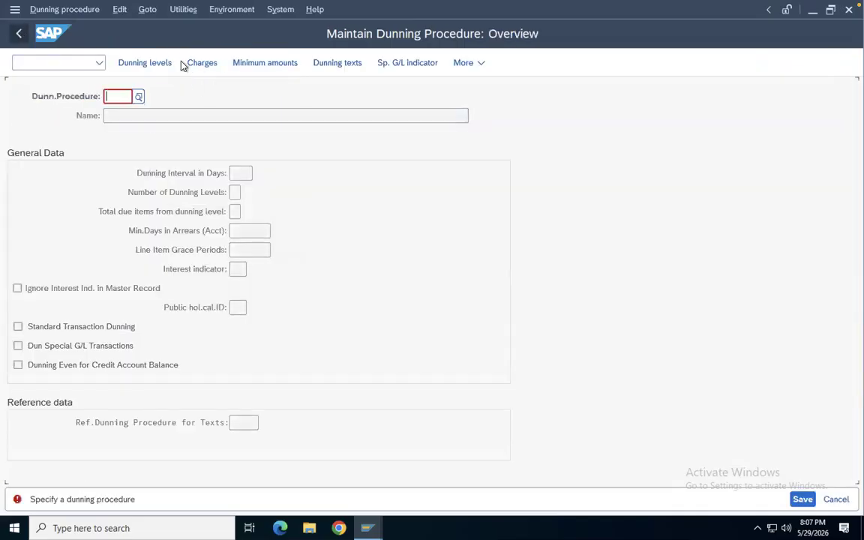
pyautogui.click(836, 499)
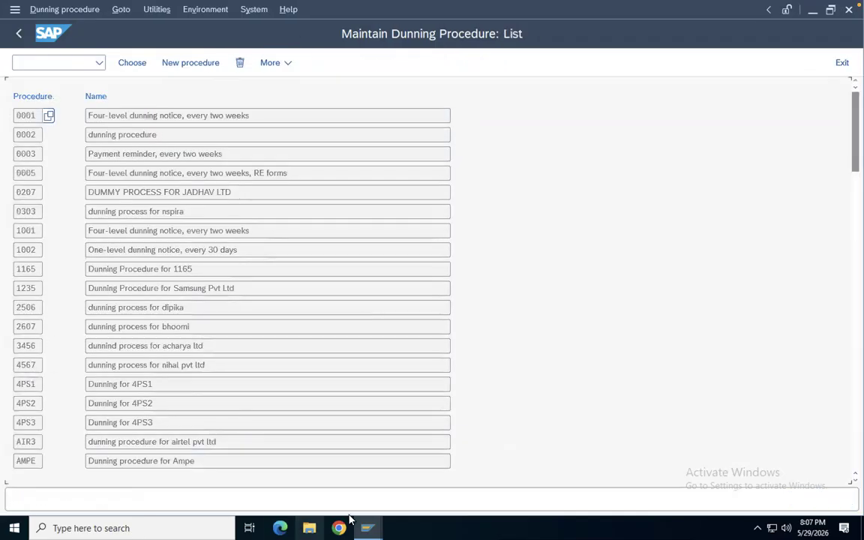
# Open the existing dunning procedure HP30 from the procedure list
pyautogui.scroll(-5, 180, 252)
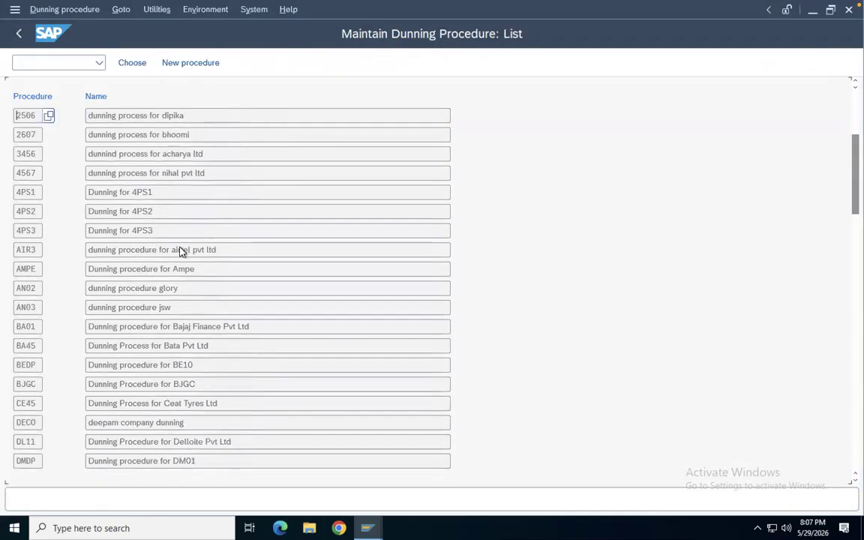
pyautogui.scroll(-5, 180, 249)
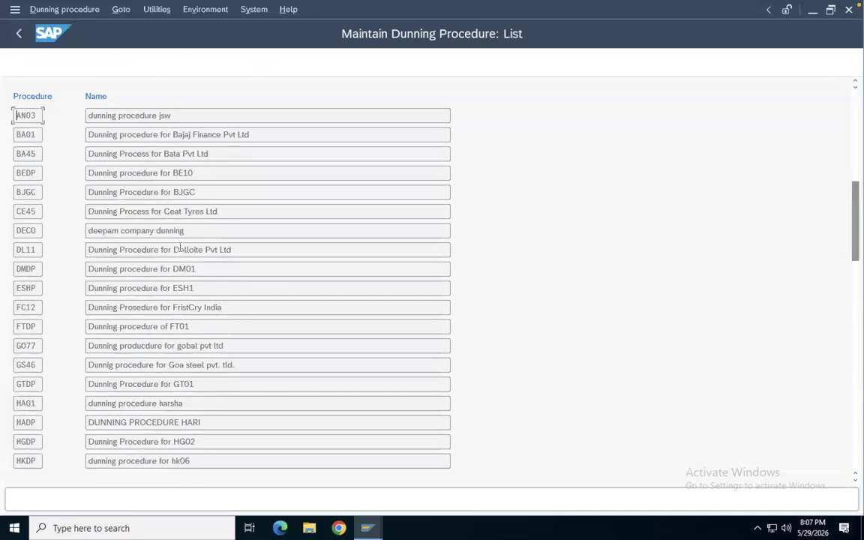
pyautogui.scroll(-2, 180, 249)
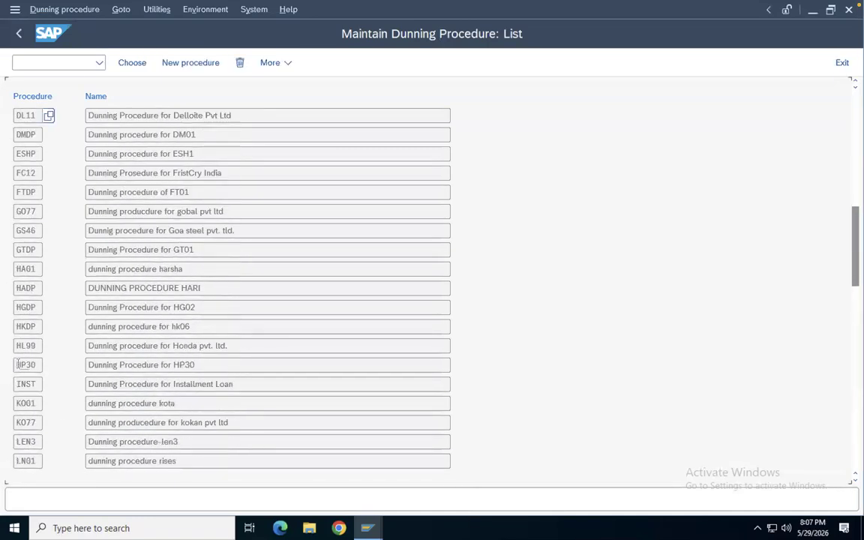
pyautogui.doubleClick(21, 365)
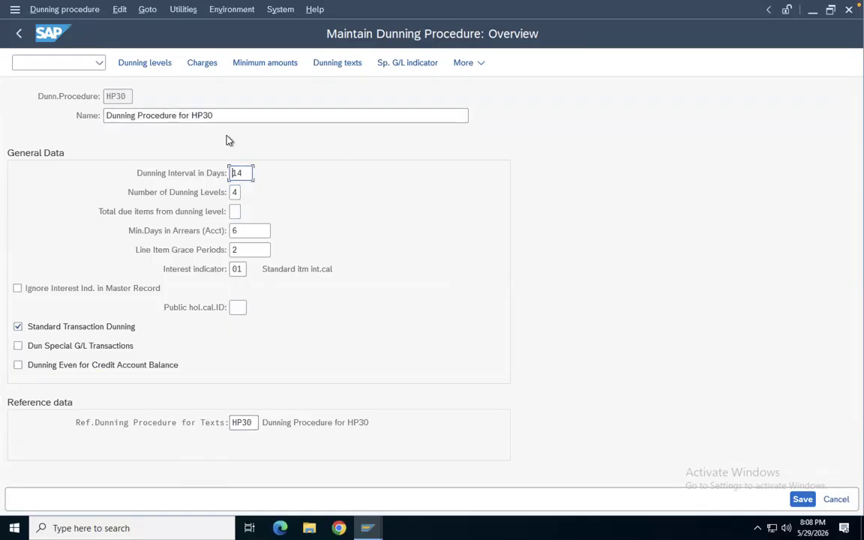
# Open the dunning levels of HP30 and tick then untick Print All Items for levels 1 to 3
pyautogui.click(140, 66)
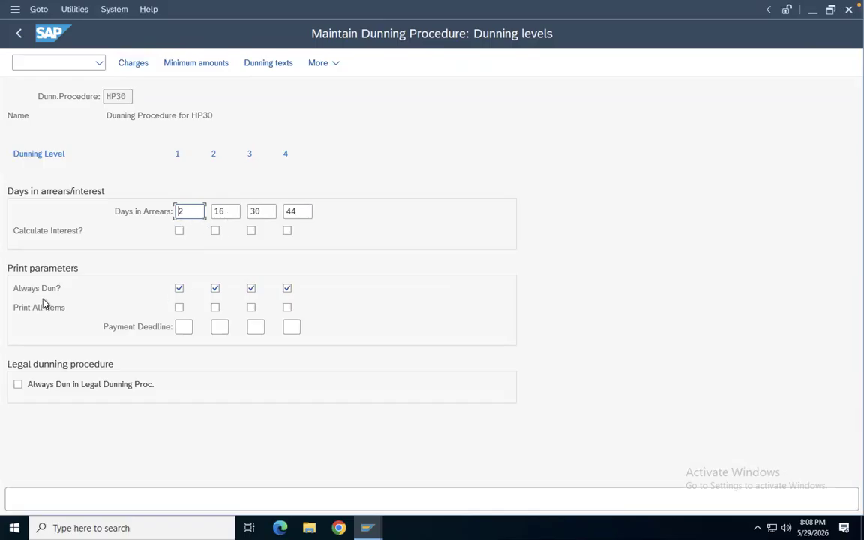
pyautogui.click(180, 308)
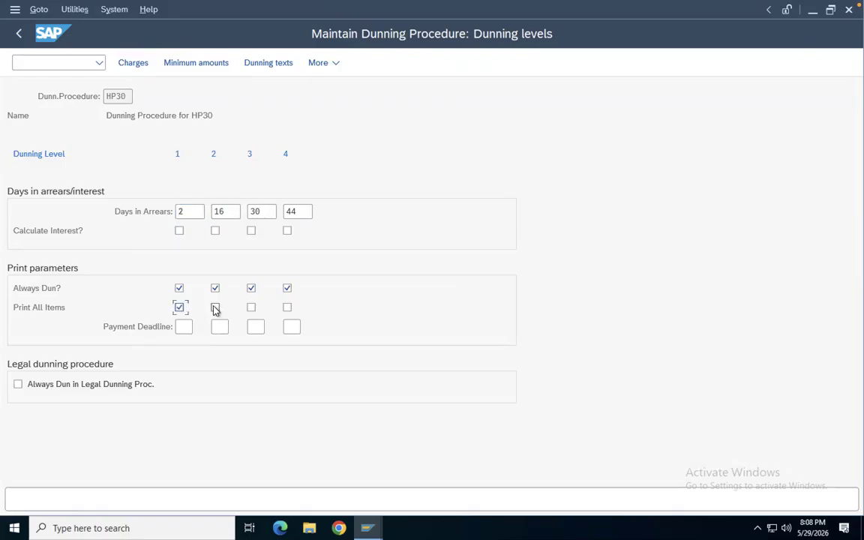
pyautogui.click(216, 308)
pyautogui.click(251, 309)
pyautogui.click(180, 308)
pyautogui.click(215, 308)
pyautogui.click(251, 308)
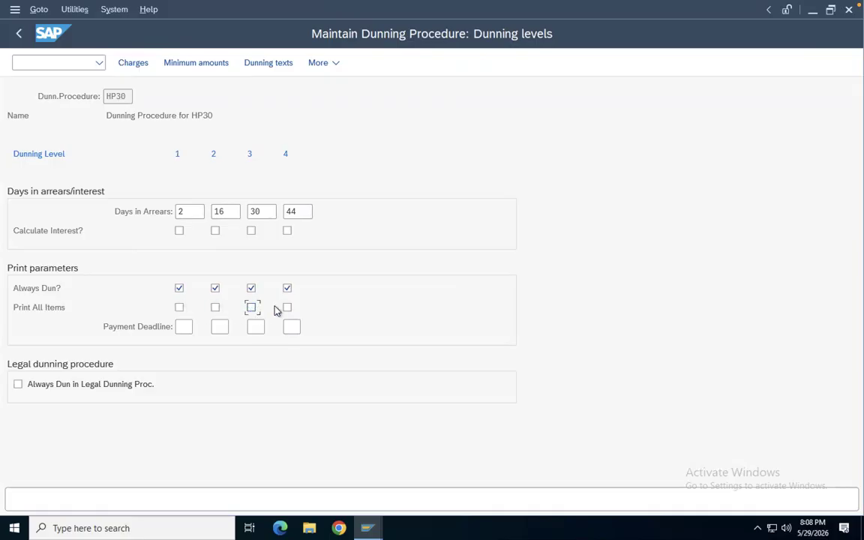
# Open the dunning charges of the procedure for currency INR
pyautogui.click(142, 67)
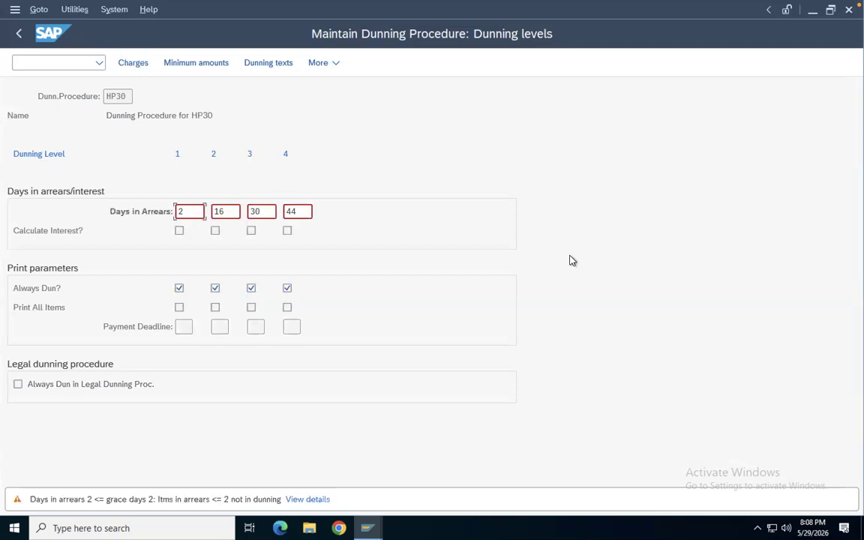
pyautogui.press('Return')
pyautogui.write('INR')
pyautogui.press('Return')
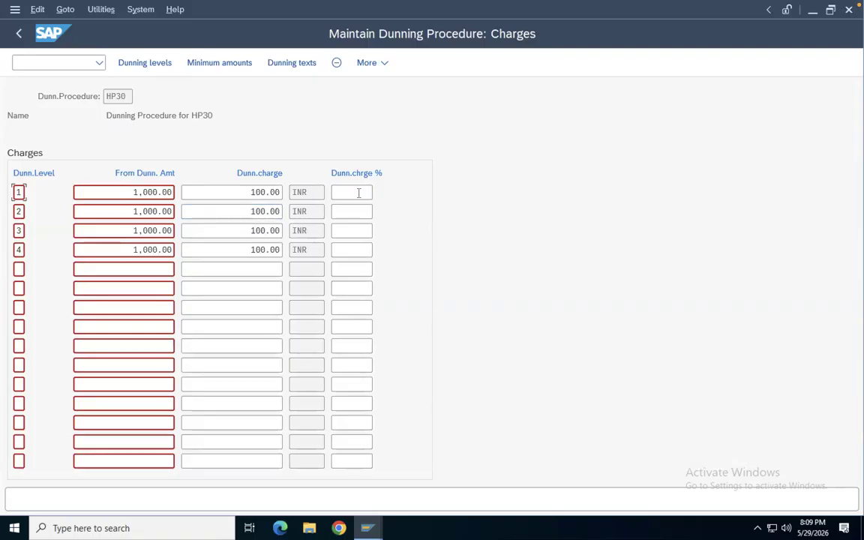
# Open the minimum amounts for INR and set level 4's minimum amount for interest to 10
pyautogui.click(197, 63)
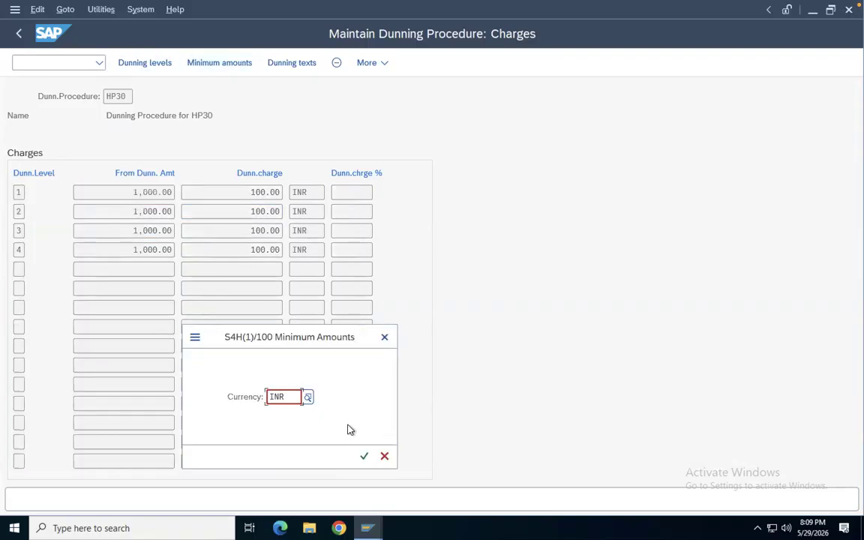
pyautogui.click(362, 455)
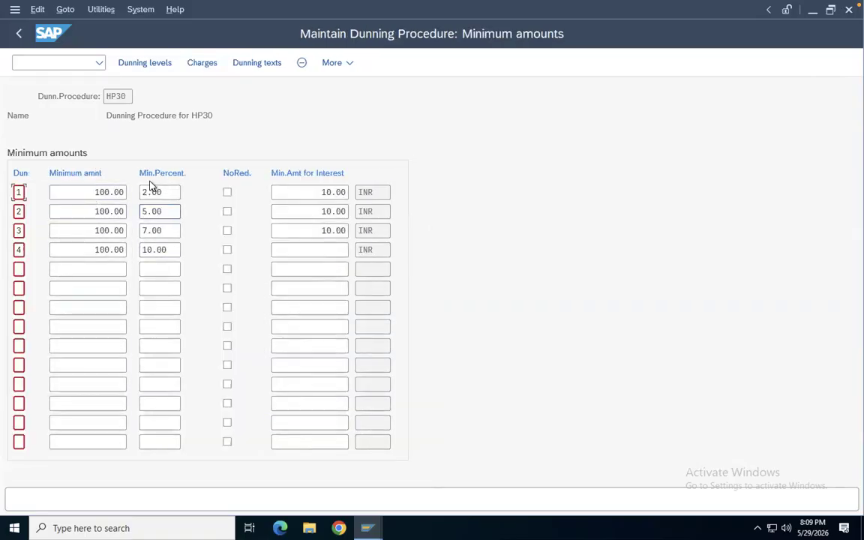
pyautogui.click(145, 211)
pyautogui.click(331, 250)
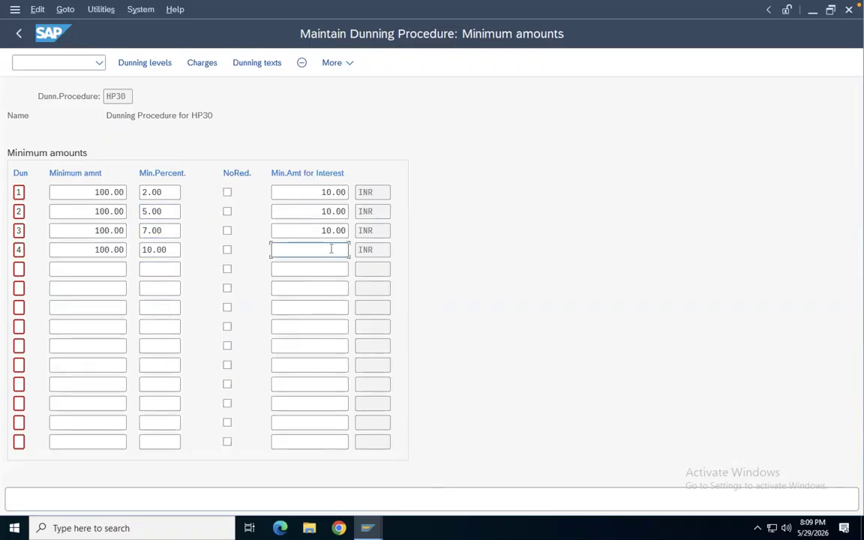
pyautogui.write('10')
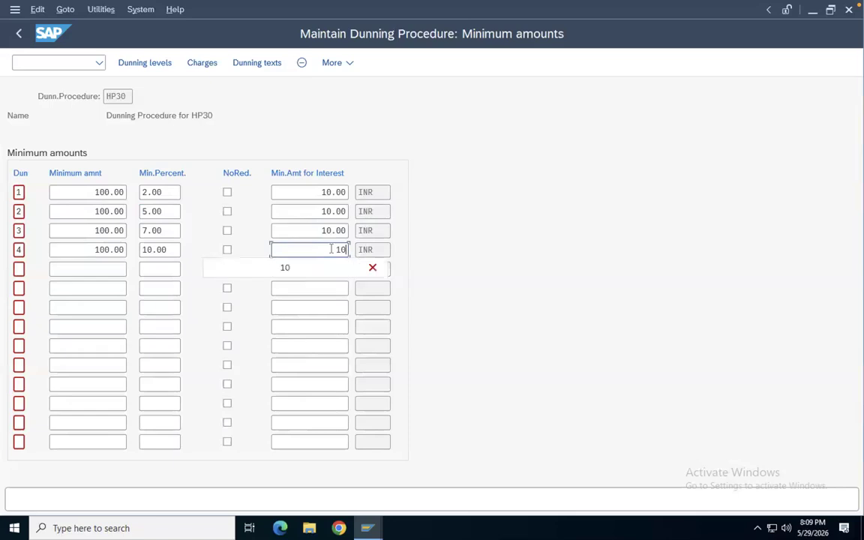
pyautogui.click(601, 224)
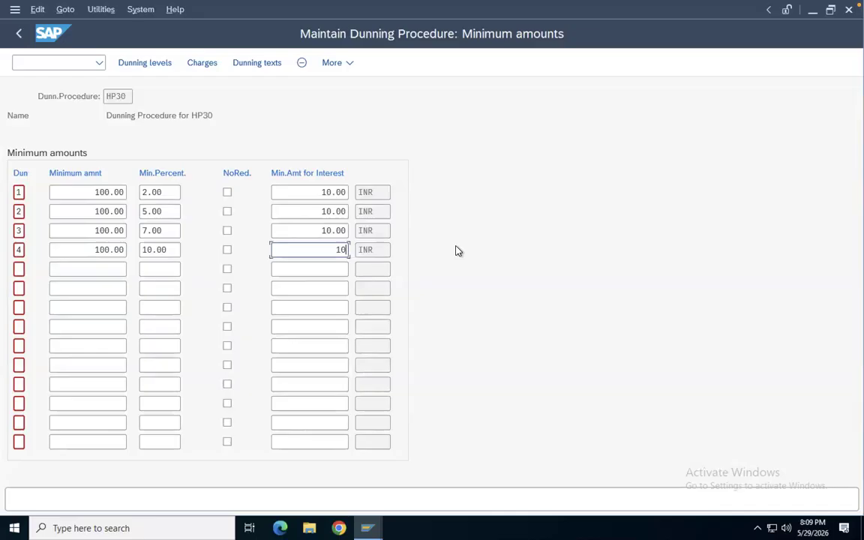
# Review the dunning text forms for company code HP30 and customer accounts, then return to the procedure overview
pyautogui.click(254, 66)
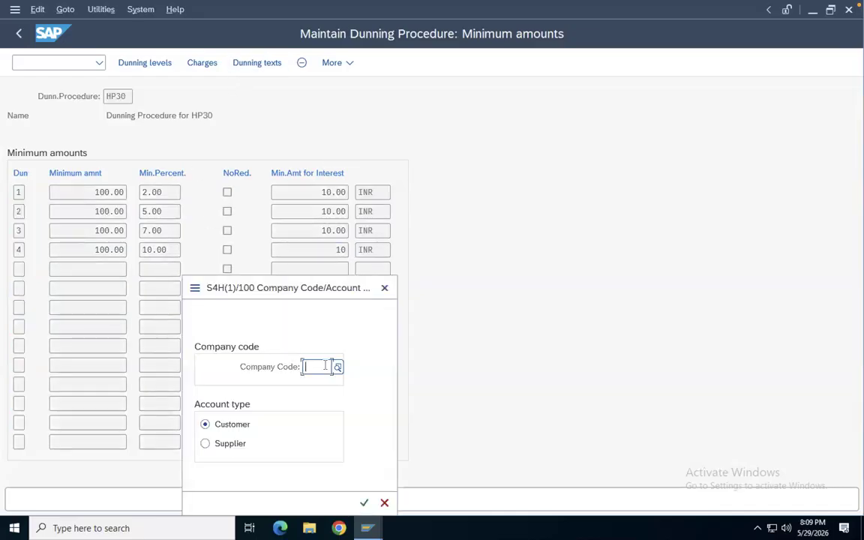
pyautogui.write('HP30')
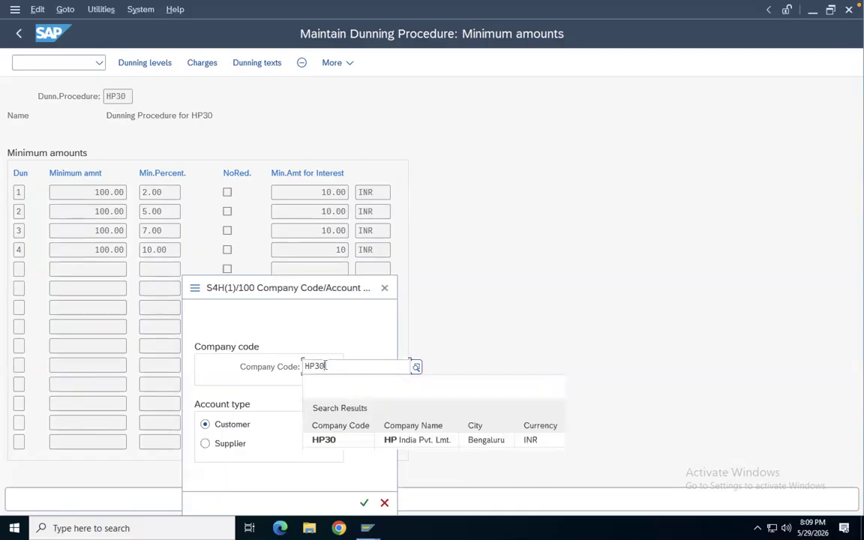
pyautogui.press('Return')
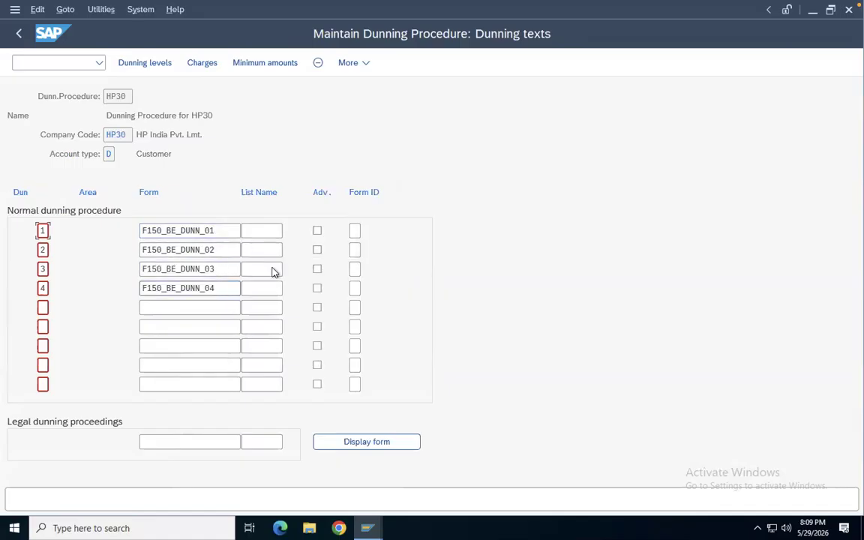
pyautogui.click(223, 289)
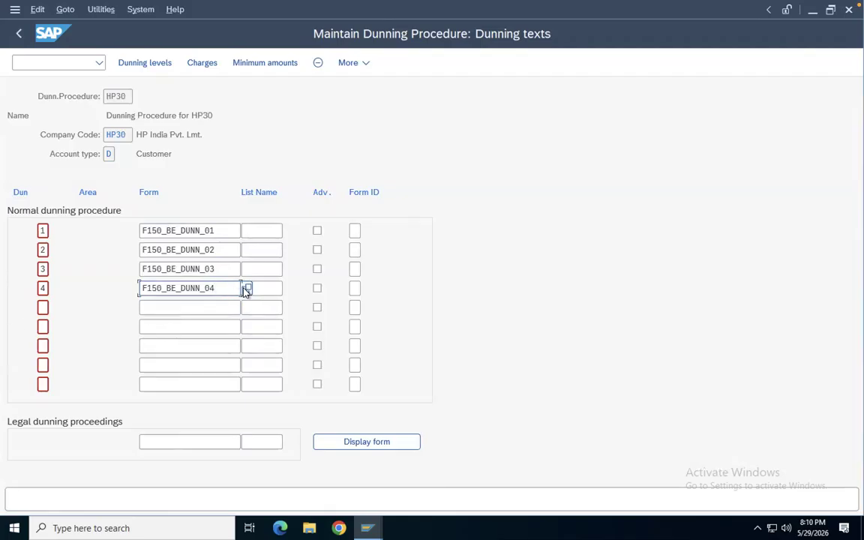
pyautogui.click(225, 159)
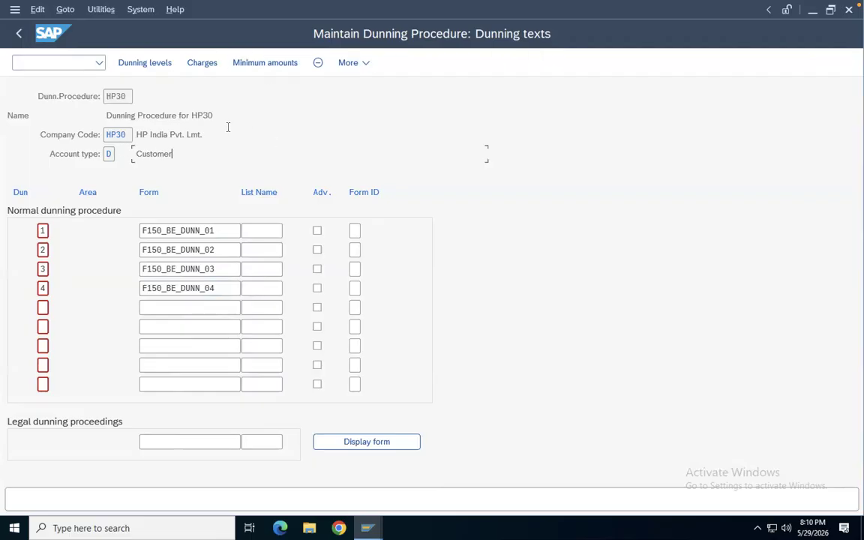
pyautogui.click(20, 35)
pyautogui.click(21, 37)
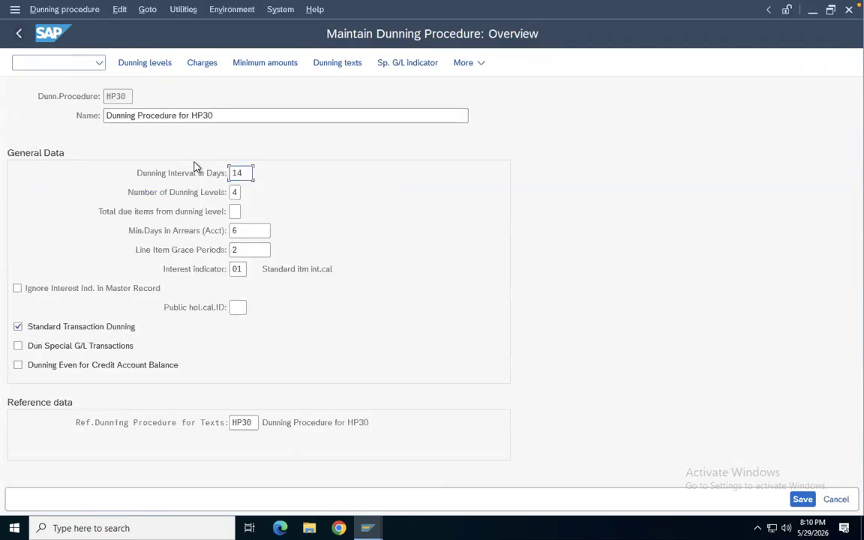
pyautogui.hotkey('ctrl', 'Left')
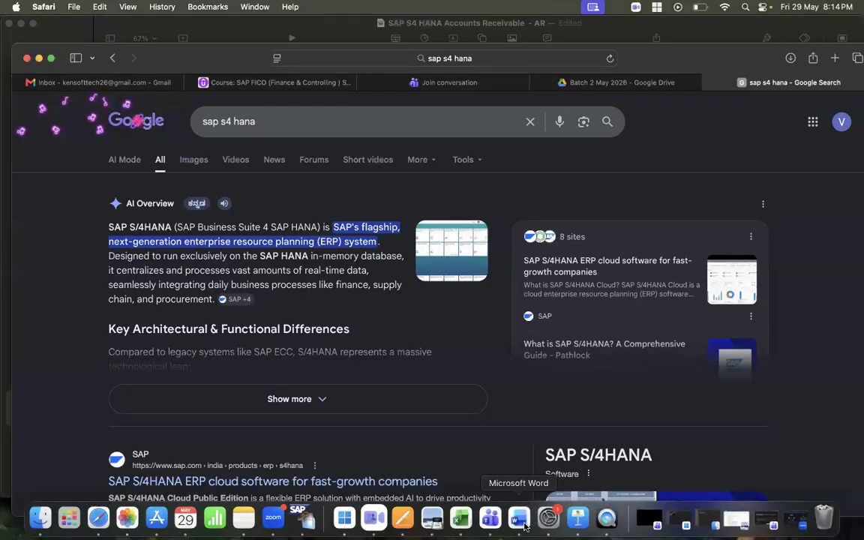
# Switch to the Keynote presentation, review the slide on company code dunning control, then return to SAP
pyautogui.click(583, 524)
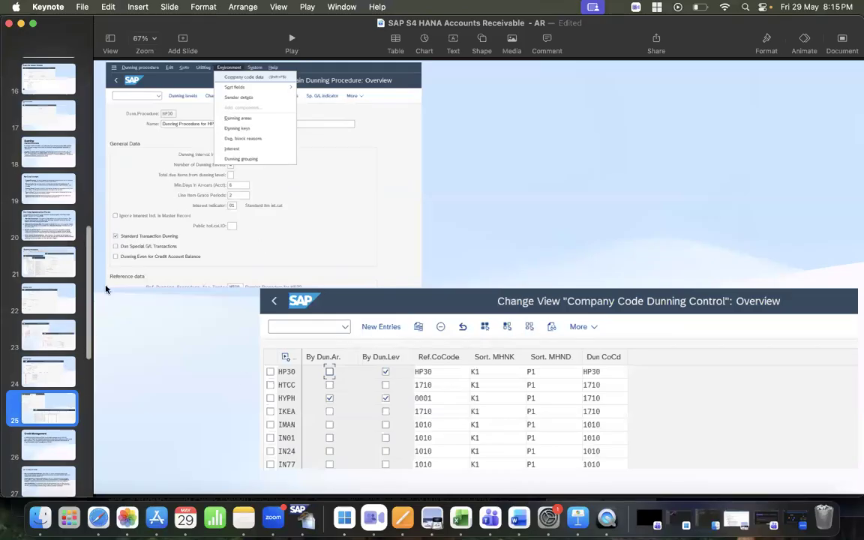
pyautogui.click(43, 371)
pyautogui.click(45, 411)
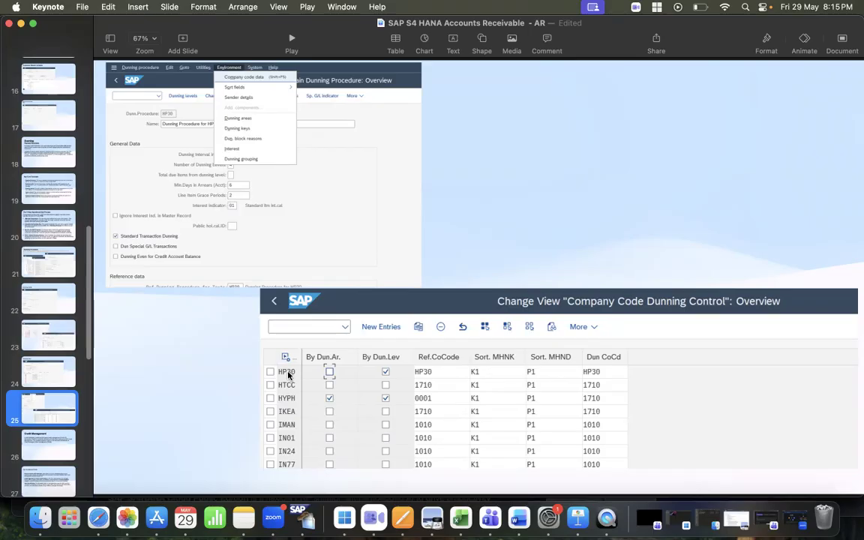
pyautogui.press('super+Tab')
pyautogui.press('super+Tab')
pyautogui.press('super+Tab')
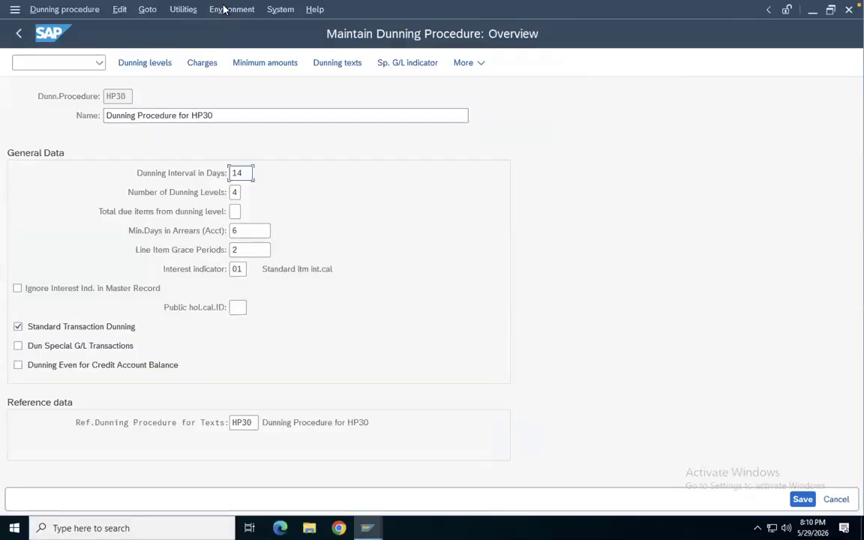
# Open the company code data of the dunning procedure and position the dunning control list on company code HP30
pyautogui.click(226, 9)
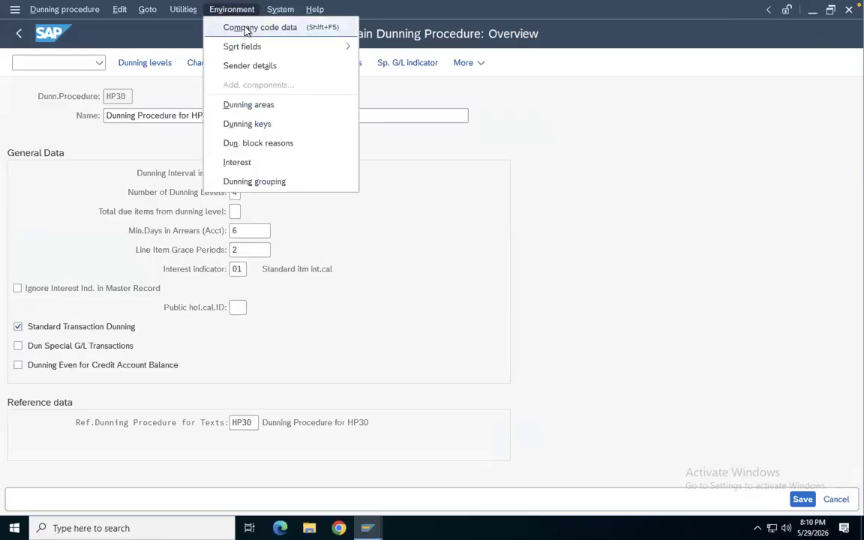
pyautogui.click(246, 29)
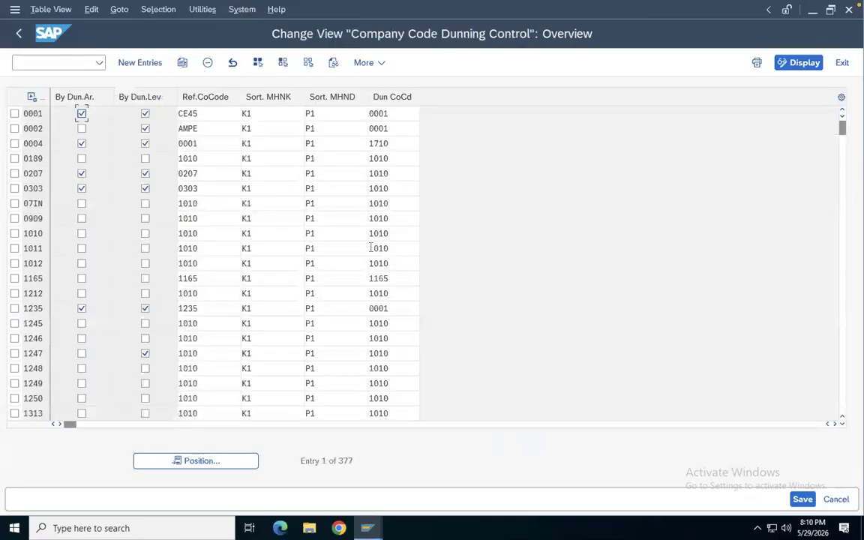
pyautogui.click(178, 461)
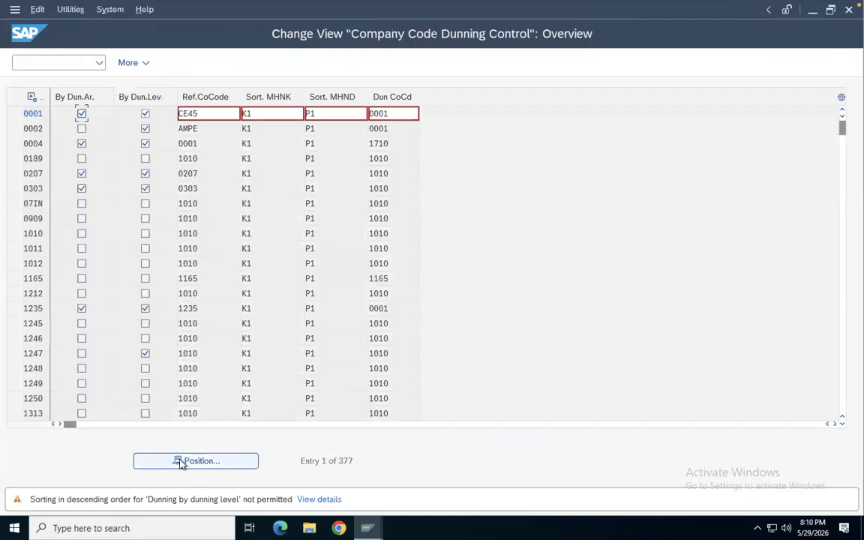
pyautogui.press('Down')
pyautogui.press('Down')
pyautogui.press('Down')
pyautogui.press('Down')
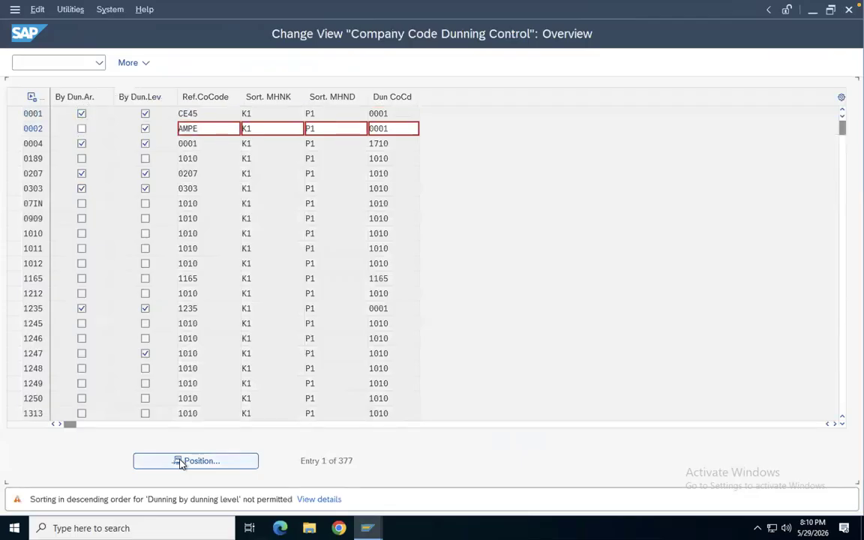
pyautogui.press('Down')
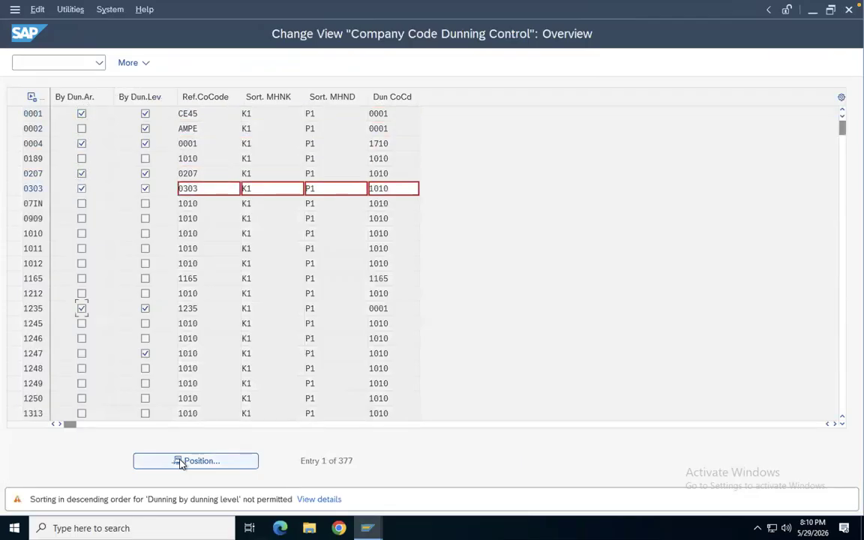
pyautogui.press('Down')
pyautogui.press('Down')
pyautogui.press('Down')
pyautogui.press('Down')
pyautogui.press('Down')
pyautogui.press('Down')
pyautogui.press('Down')
pyautogui.press('Down')
pyautogui.press('Down')
pyautogui.press('Down')
pyautogui.press('Down')
pyautogui.click(180, 462)
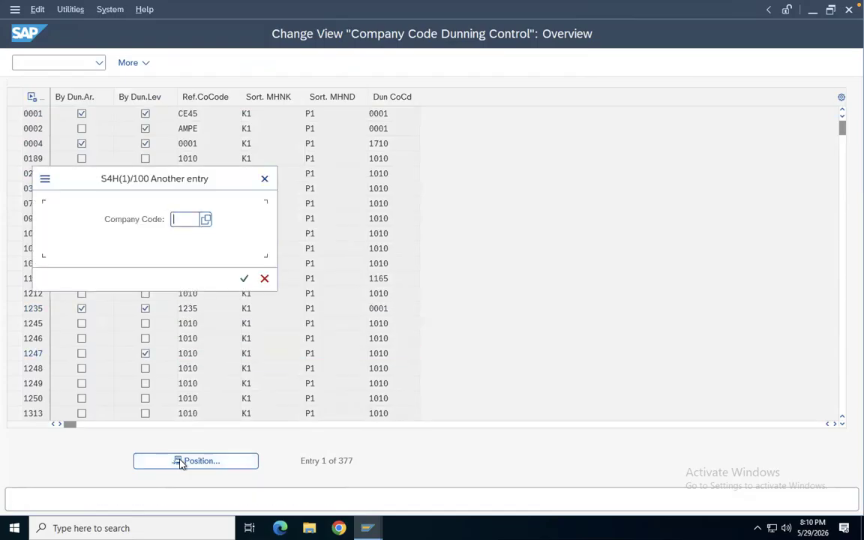
pyautogui.write('HP30')
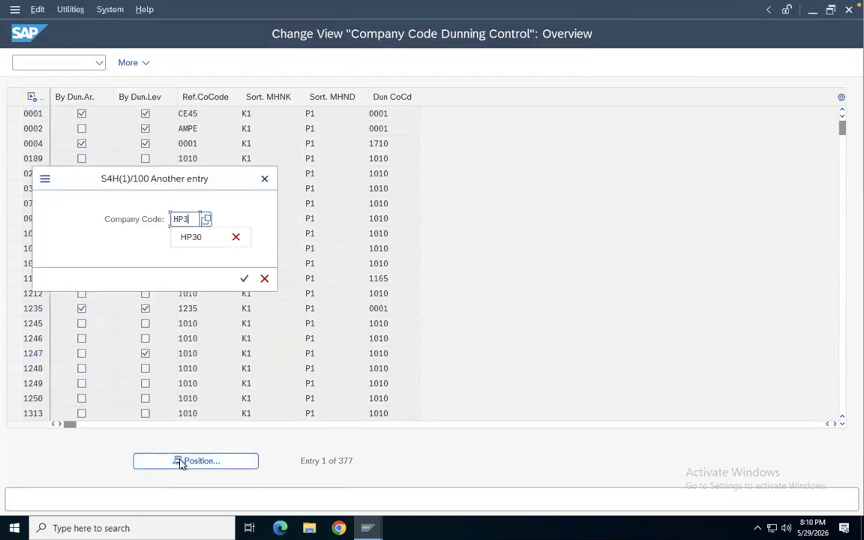
pyautogui.press('Return')
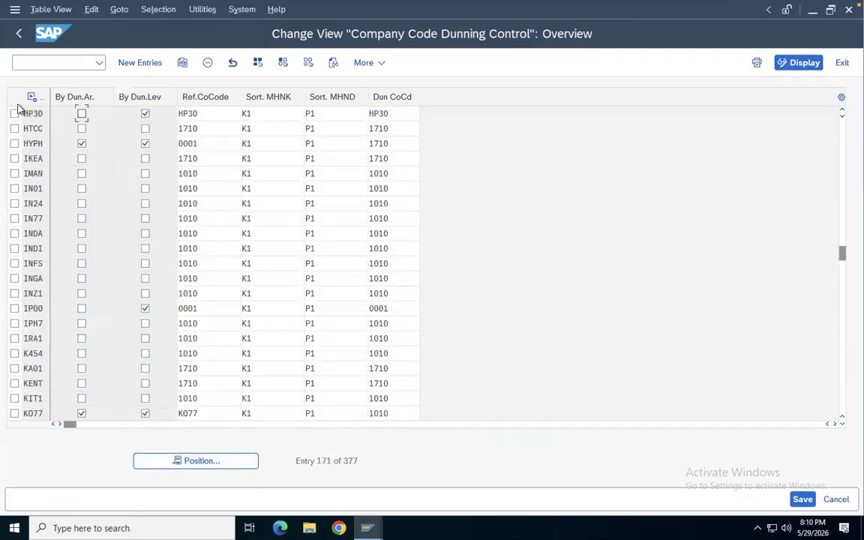
# Inspect the HP30 company code dunning control entry and return to the dunning procedure overview
pyautogui.click(402, 112)
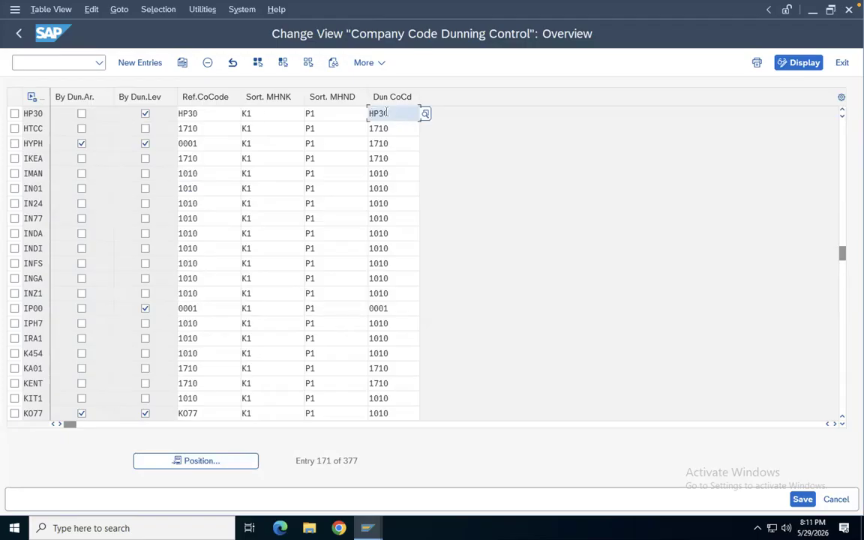
pyautogui.click(356, 113)
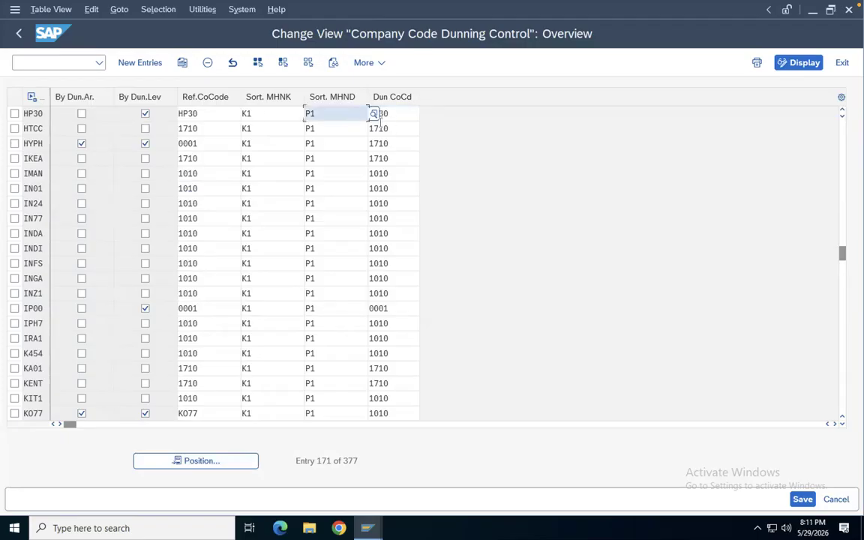
pyautogui.click(19, 33)
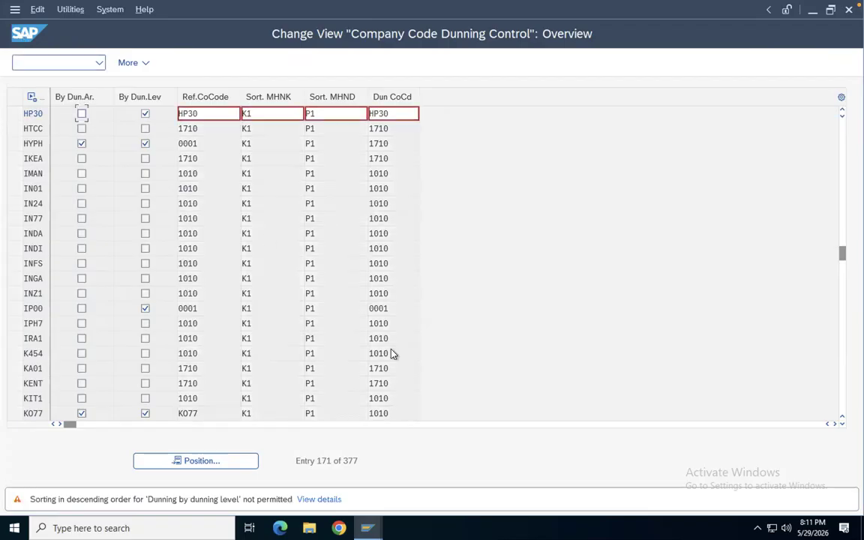
pyautogui.press('Return')
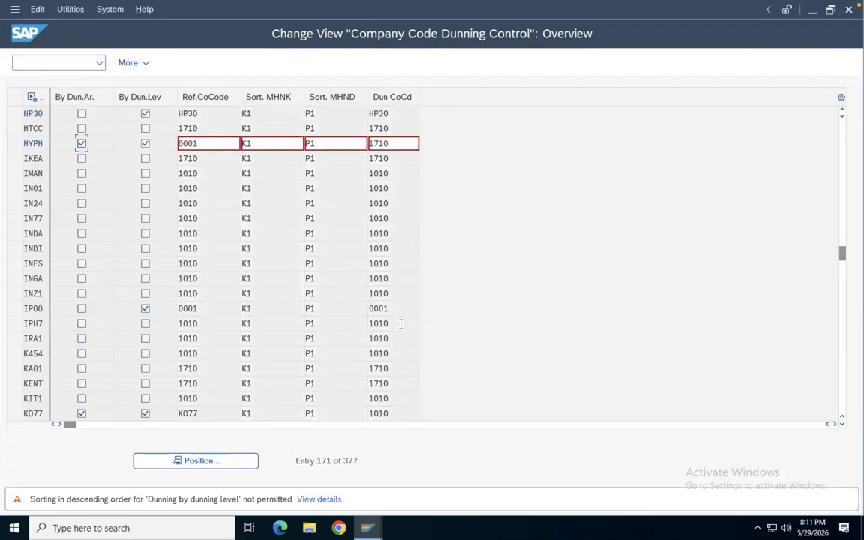
pyautogui.press('Return')
pyautogui.press('Return')
pyautogui.press('Return')
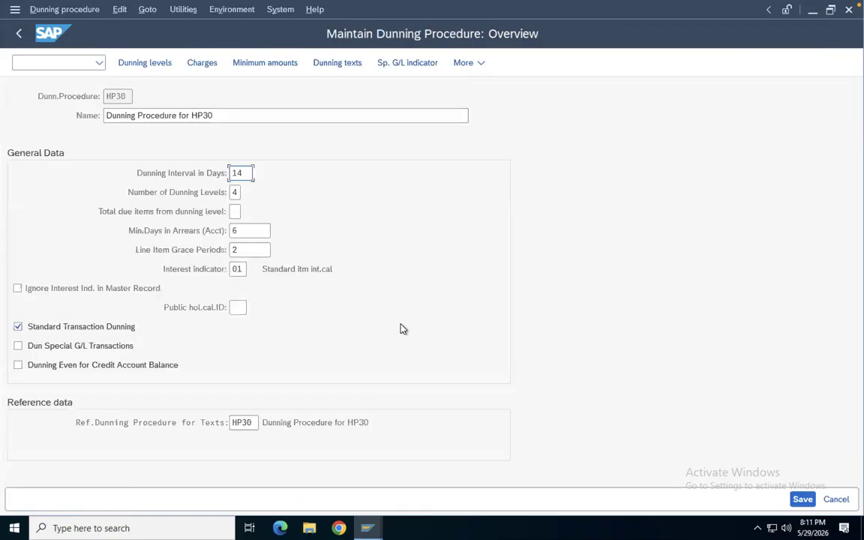
# Save the dunning procedure, assigning it to customizing request S4HK918276 found by searching the requests for HP
pyautogui.click(802, 499)
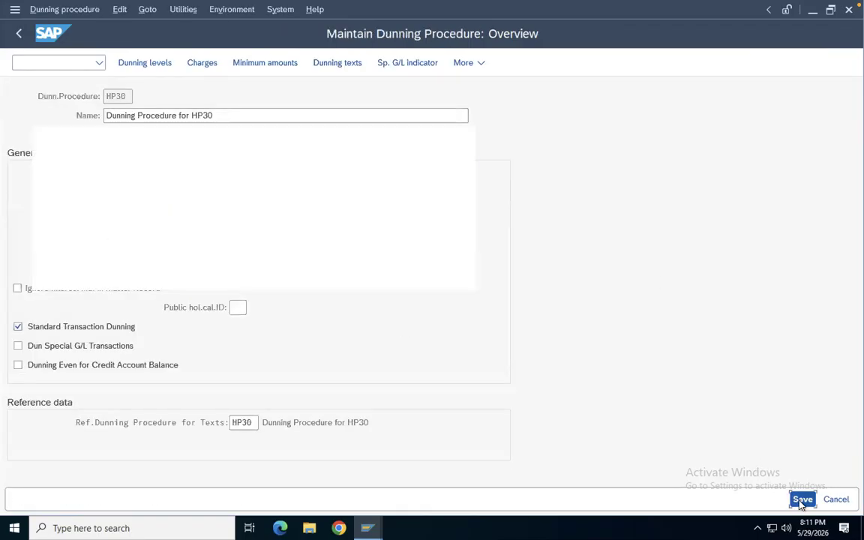
pyautogui.click(307, 219)
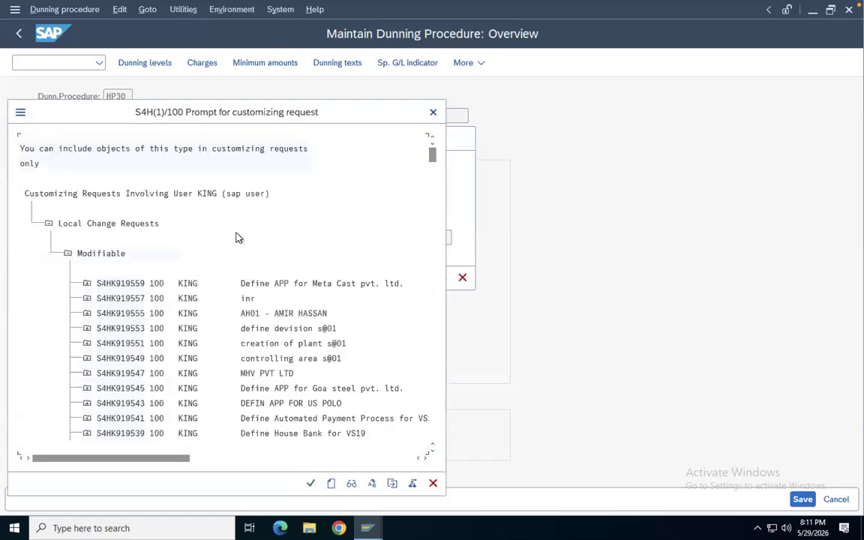
pyautogui.hotkey('ctrl', 'f')
pyautogui.write('HP')
pyautogui.press('Return')
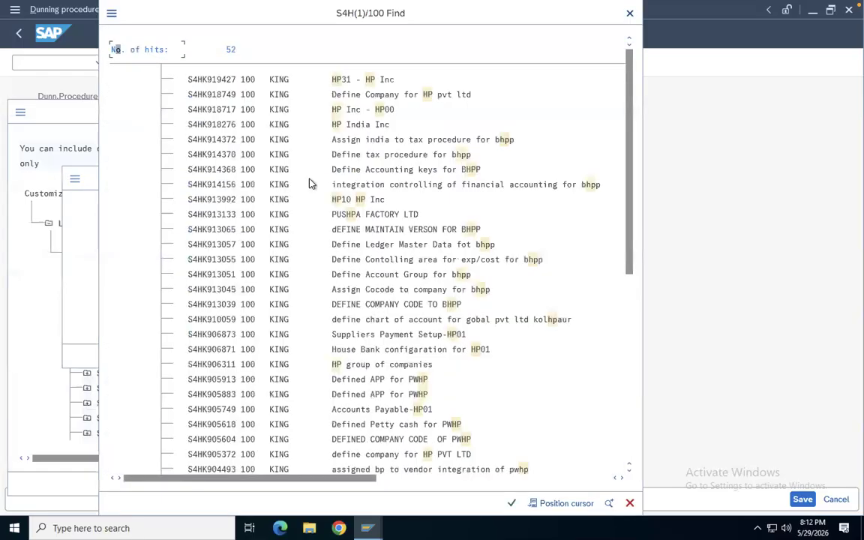
pyautogui.doubleClick(247, 130)
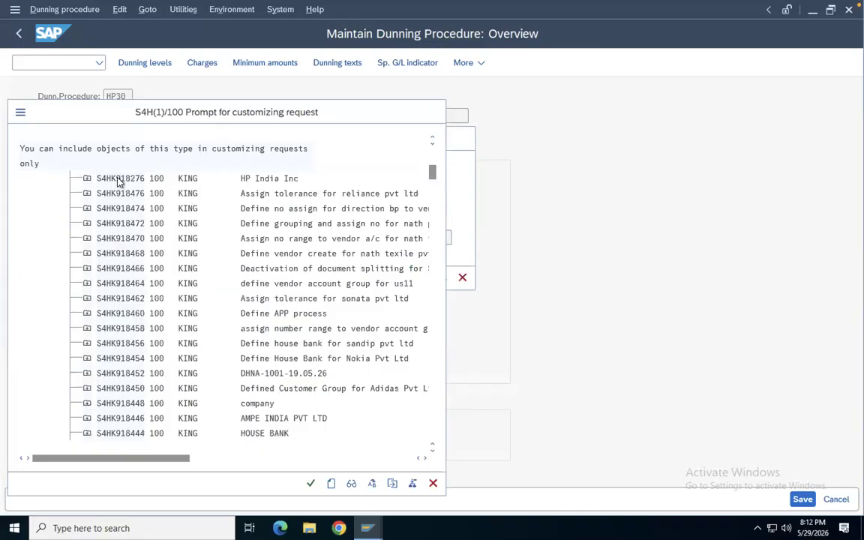
pyautogui.doubleClick(111, 179)
pyautogui.click(318, 278)
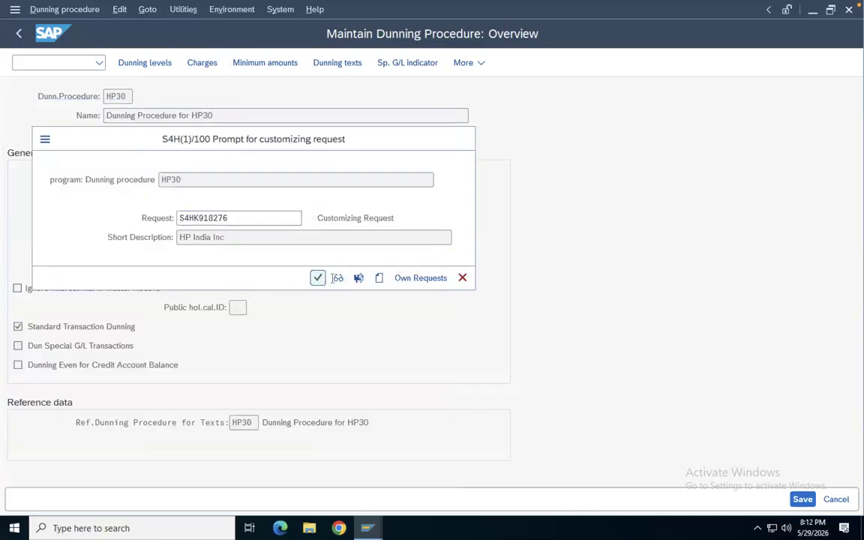
# Go back to the IMG, open Define Dunning Areas under Basic Settings for Dunning, and browse the existing dunning areas
pyautogui.click(19, 36)
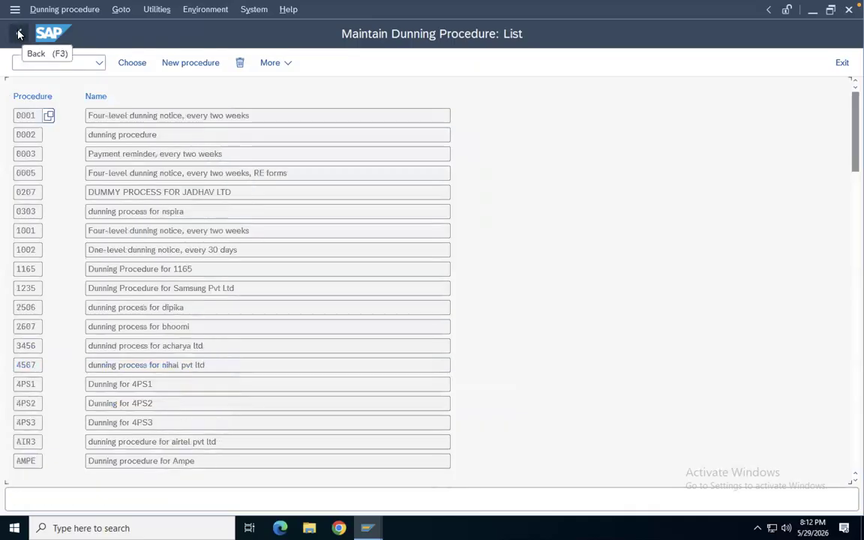
pyautogui.click(19, 33)
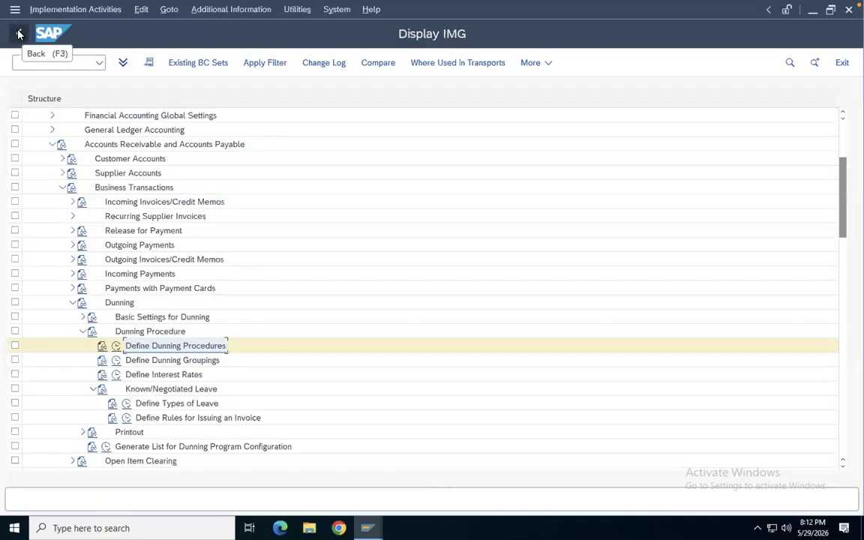
pyautogui.click(83, 317)
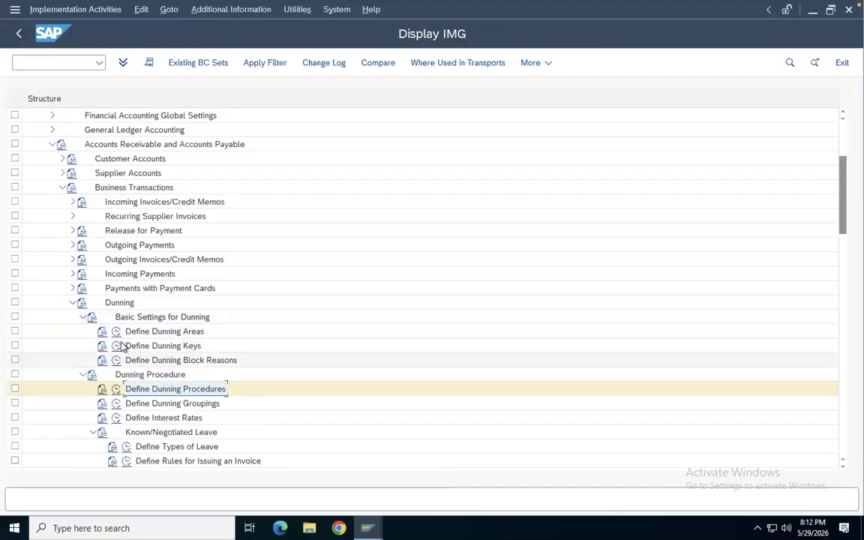
pyautogui.click(117, 331)
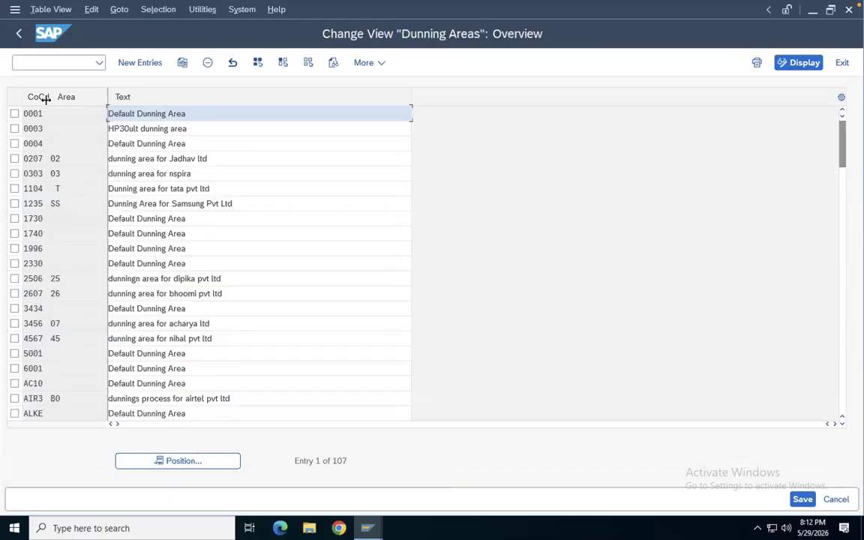
pyautogui.moveTo(51, 96); pyautogui.dragTo(63, 96)
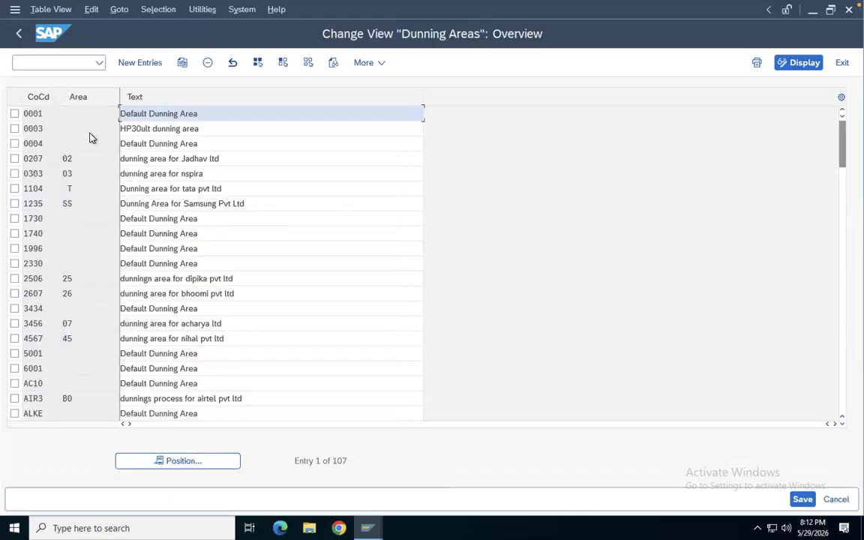
pyautogui.click(84, 117)
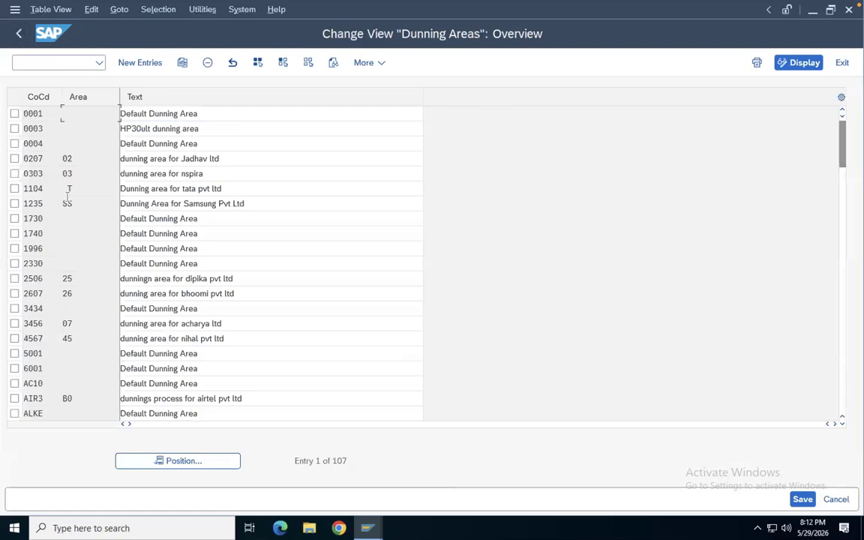
pyautogui.scroll(-1, 67, 196)
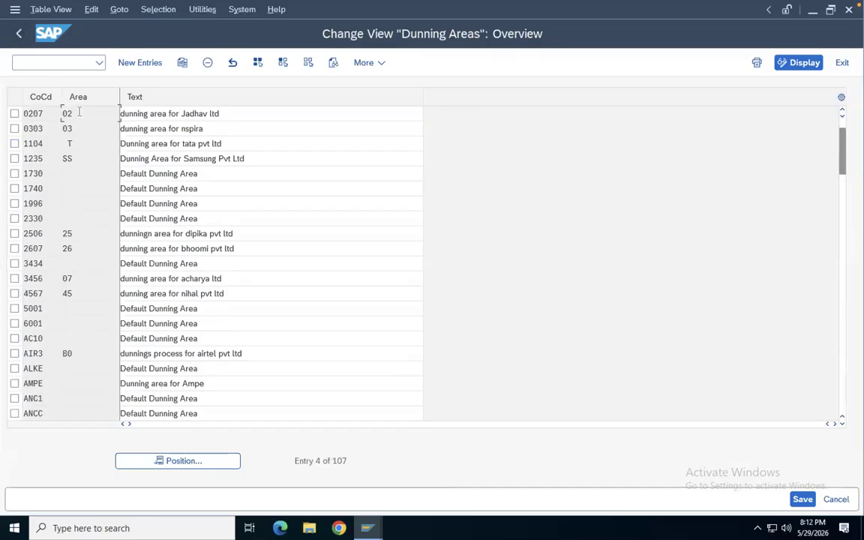
# Start new dunning area entries and display the field help for Area
pyautogui.click(147, 63)
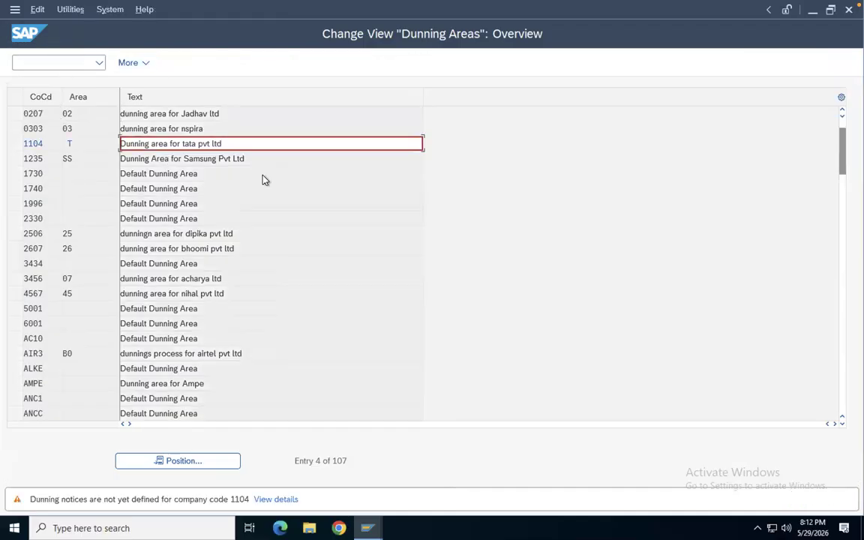
pyautogui.press('Return')
pyautogui.press('Return')
pyautogui.press('Return')
pyautogui.press('Return')
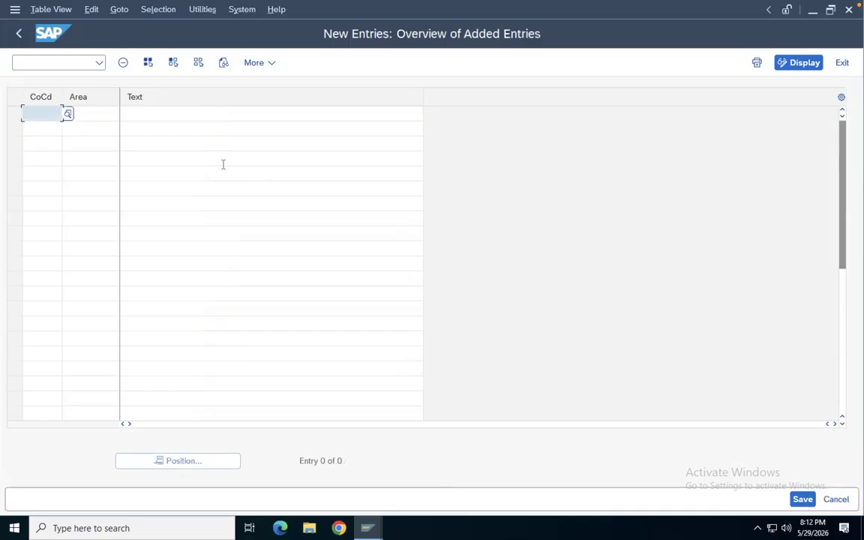
pyautogui.click(100, 112)
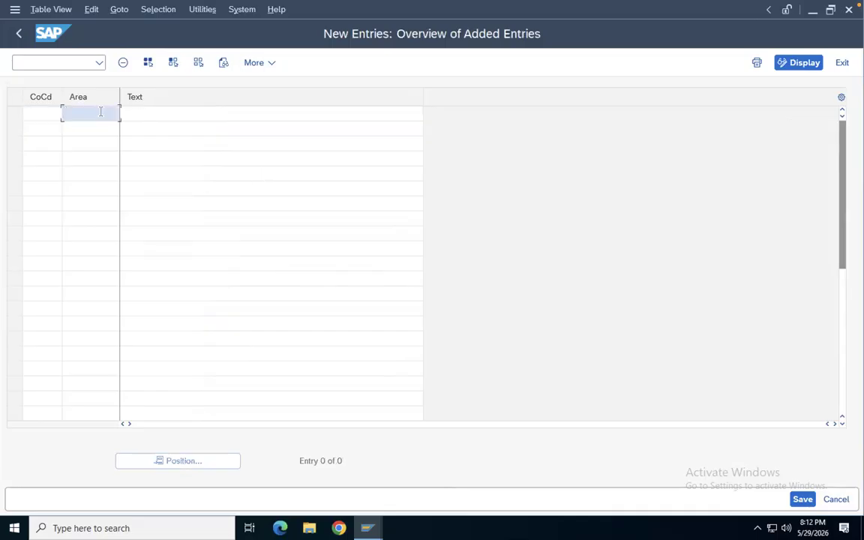
pyautogui.press('F1')
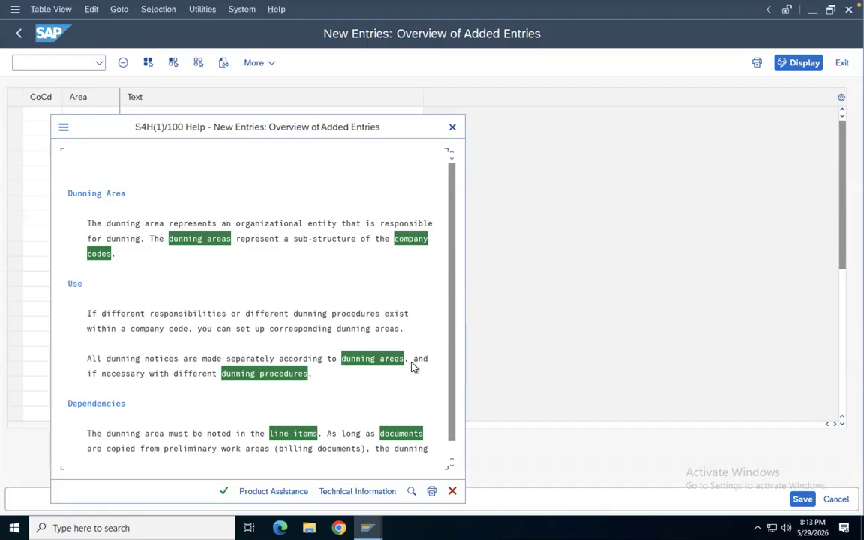
# Close the field help and leave the dunning area maintenance without adding entries, returning to the IMG
pyautogui.click(453, 126)
pyautogui.click(21, 34)
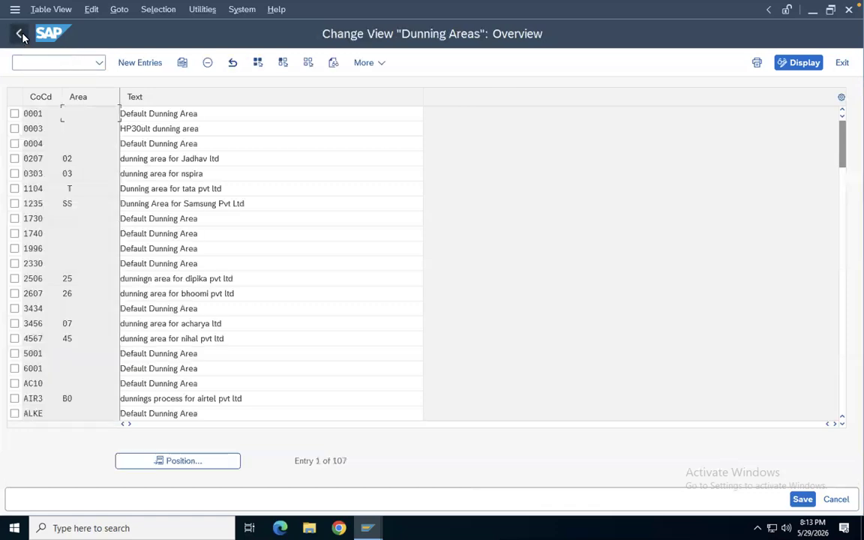
pyautogui.click(21, 35)
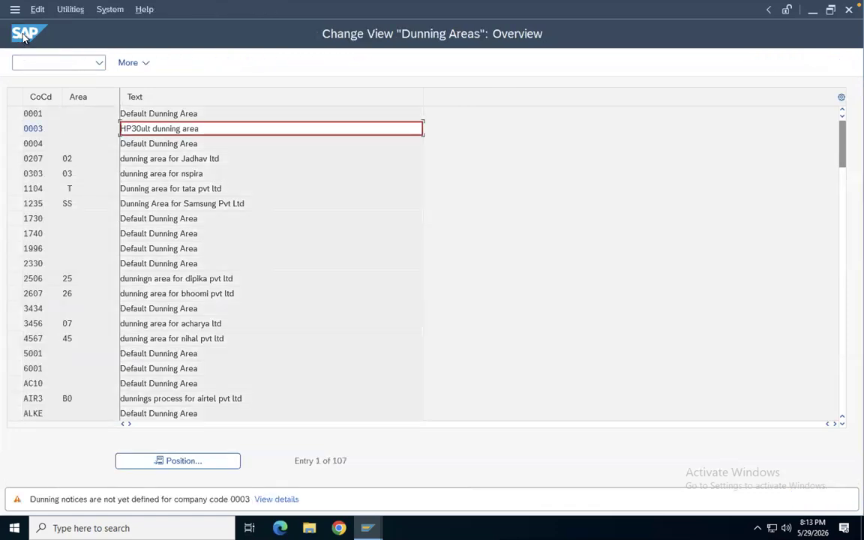
pyautogui.click(24, 36)
pyautogui.click(24, 36)
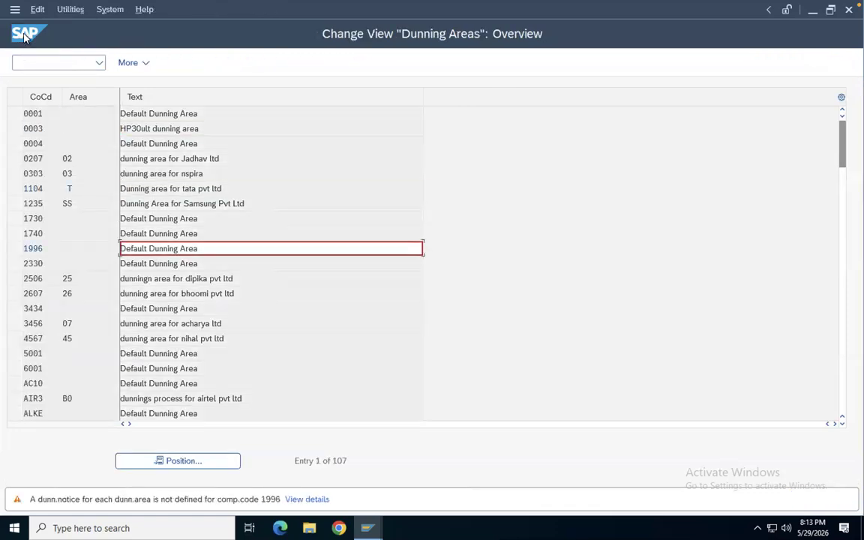
pyautogui.click(24, 36)
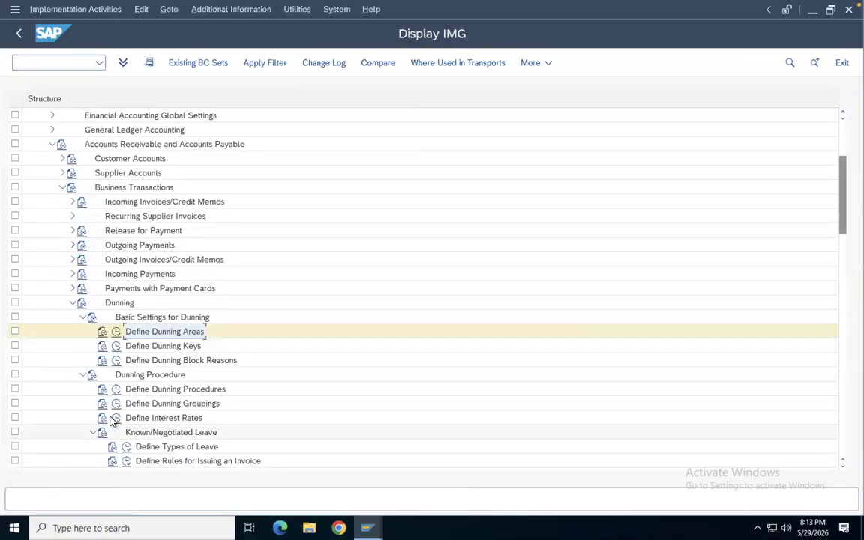
# Read the documentation for Define Dunning Keys and open its table to review the existing dunning keys
pyautogui.click(104, 347)
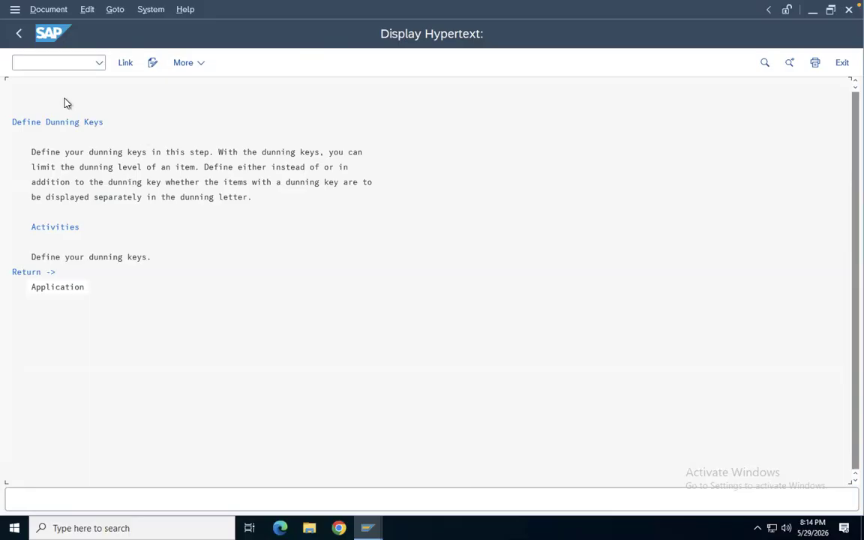
pyautogui.click(19, 33)
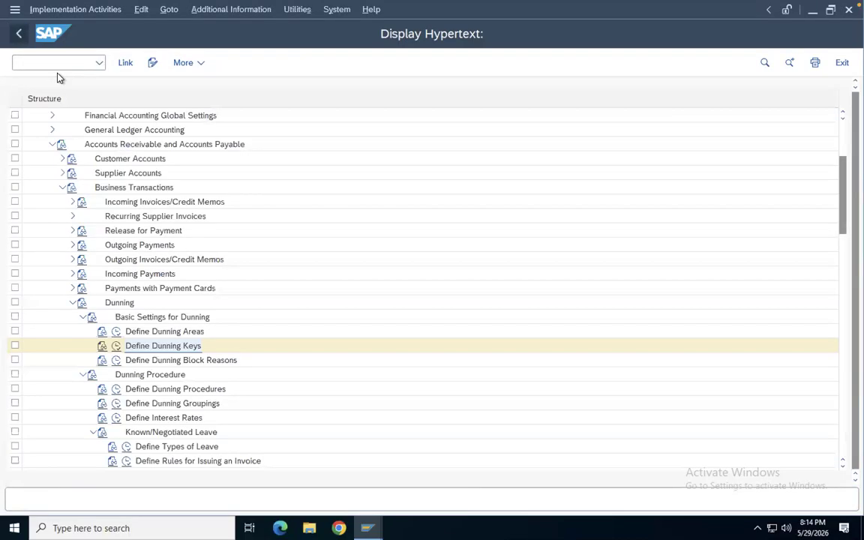
pyautogui.click(117, 346)
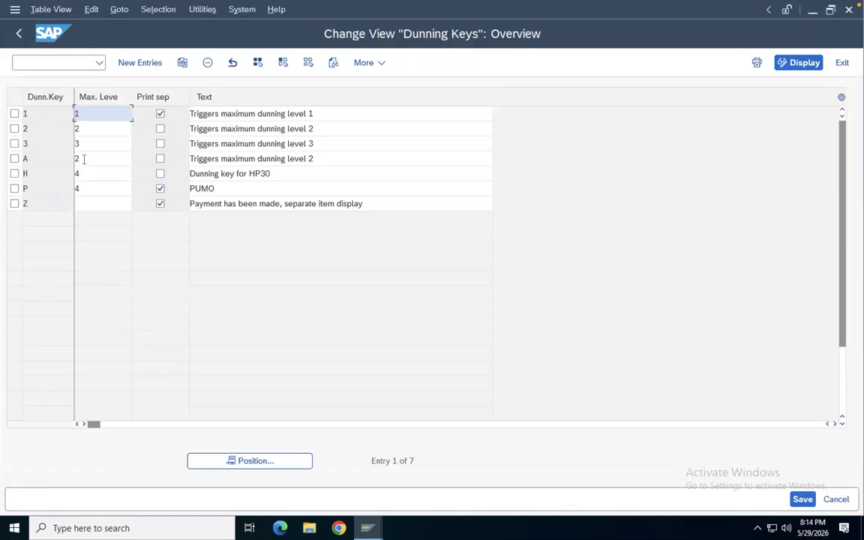
pyautogui.click(18, 34)
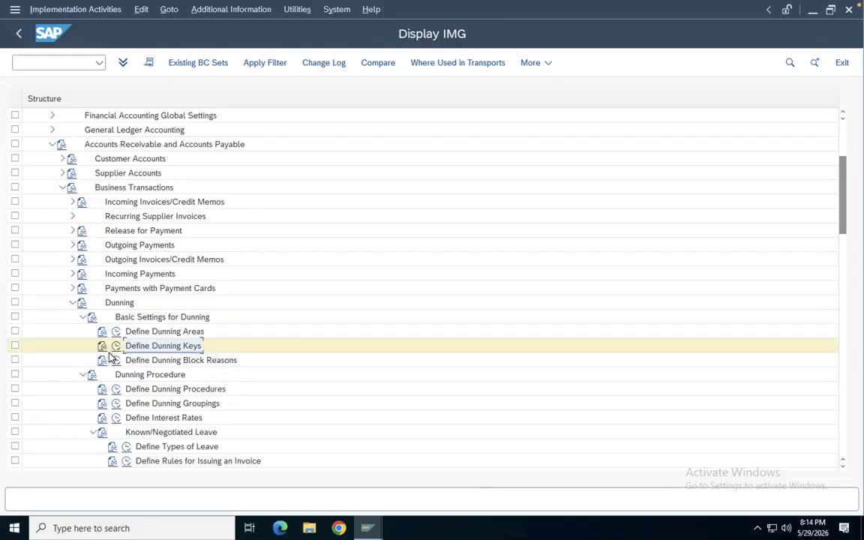
# Leave customizing and start the business partner maintenance transaction BP
pyautogui.click(20, 35)
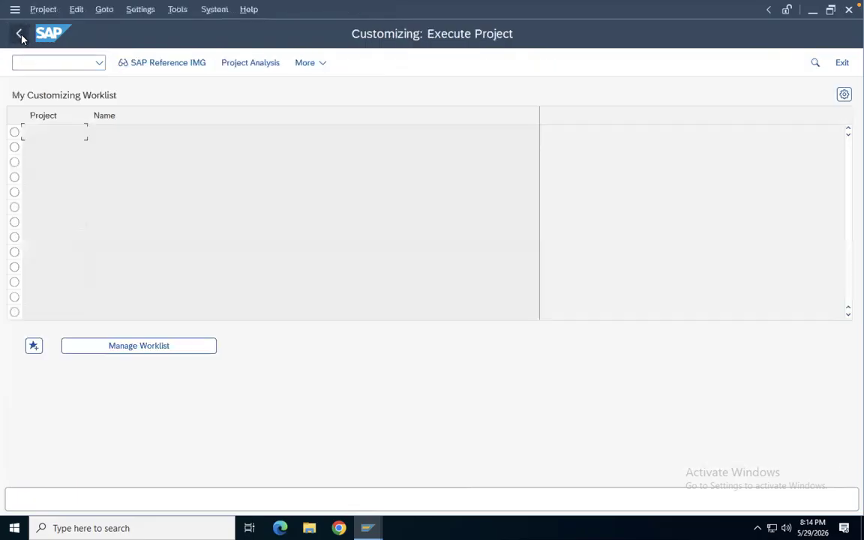
pyautogui.click(20, 34)
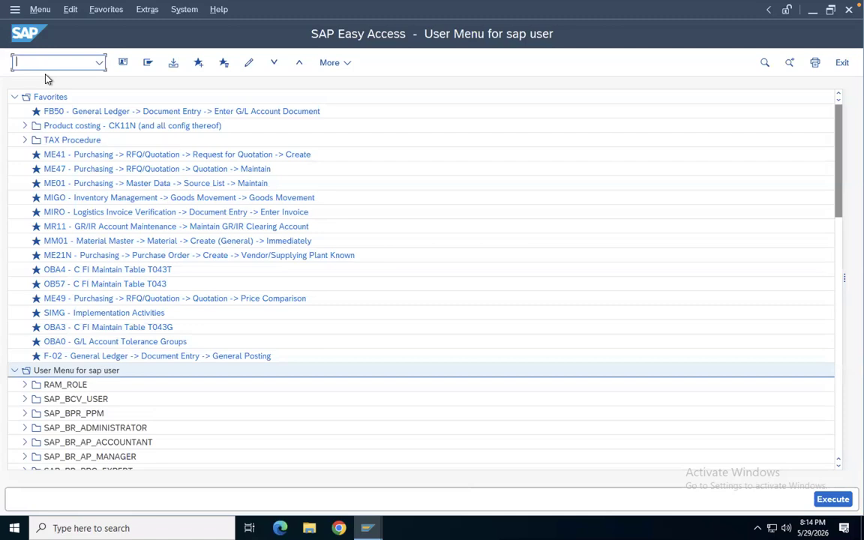
pyautogui.write('bp')
pyautogui.press('Return')
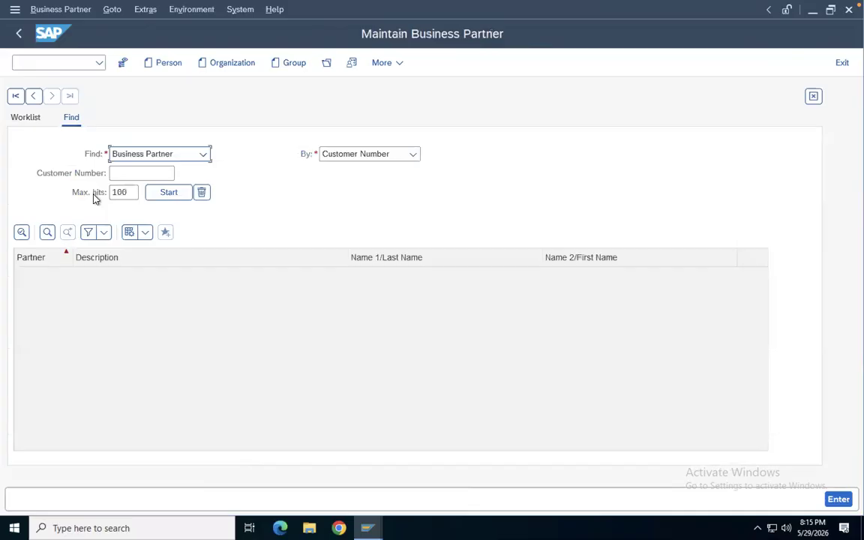
# Create a new organization business partner with title Company and name HP30 Local BP5
pyautogui.click(238, 66)
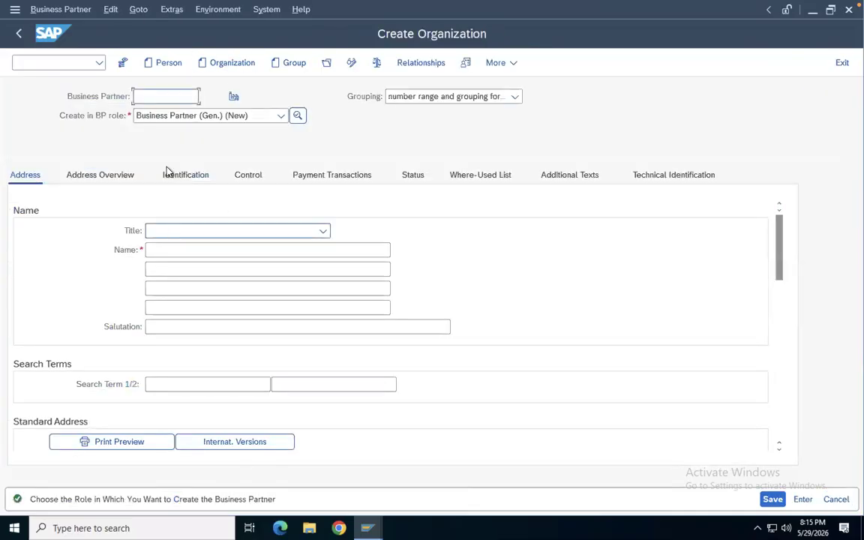
pyautogui.click(180, 232)
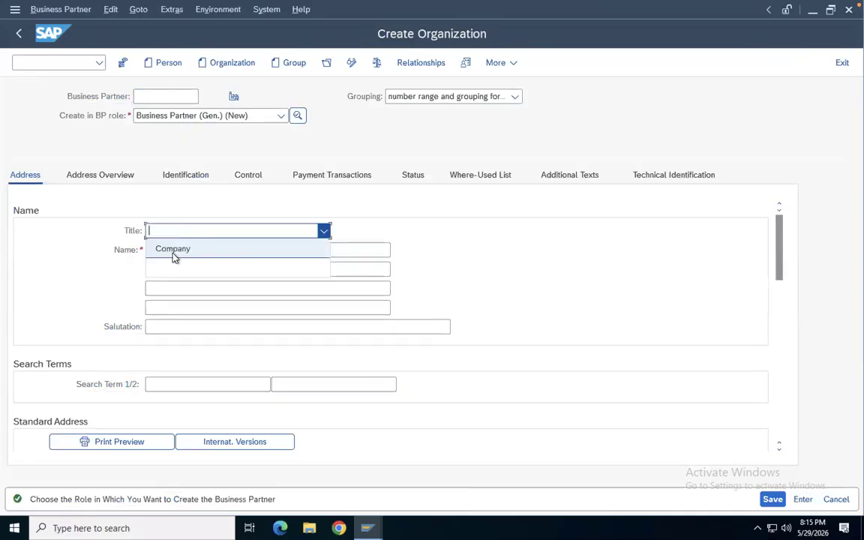
pyautogui.click(174, 255)
pyautogui.click(166, 247)
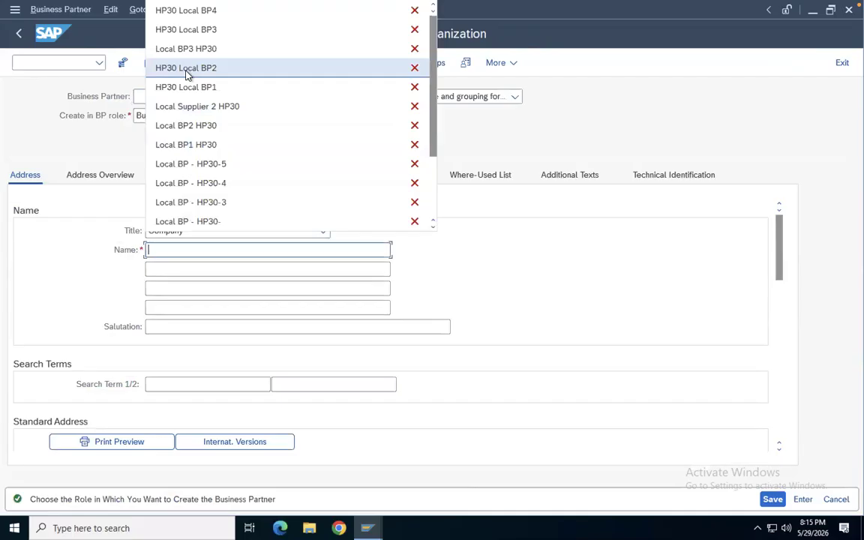
pyautogui.click(207, 10)
pyautogui.press('BackSpace')
pyautogui.write('5')
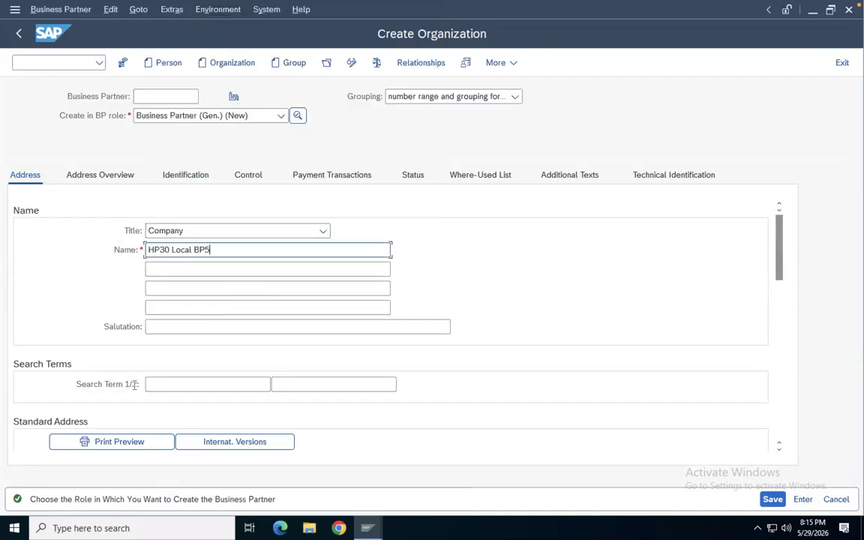
# Enter the street WhiteField, postal code 560068 and city Bengaluru in the standard address
pyautogui.scroll(-5, 92, 290)
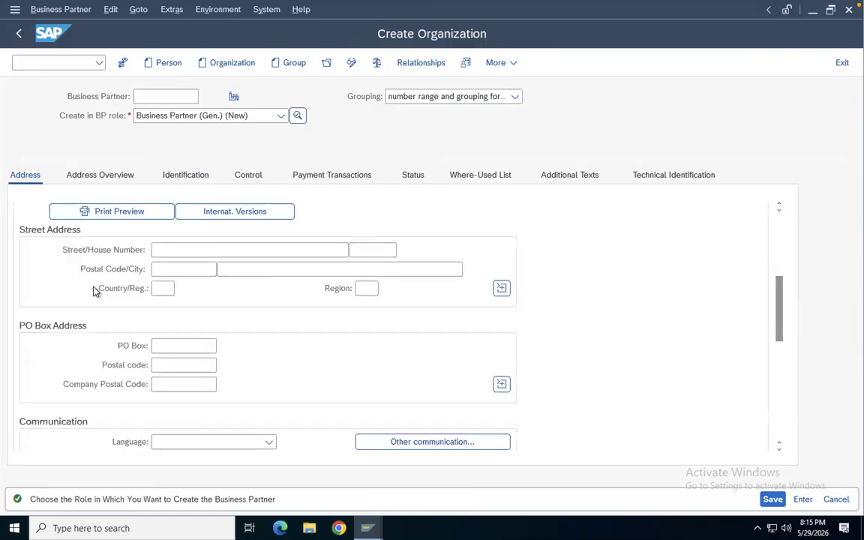
pyautogui.click(199, 249)
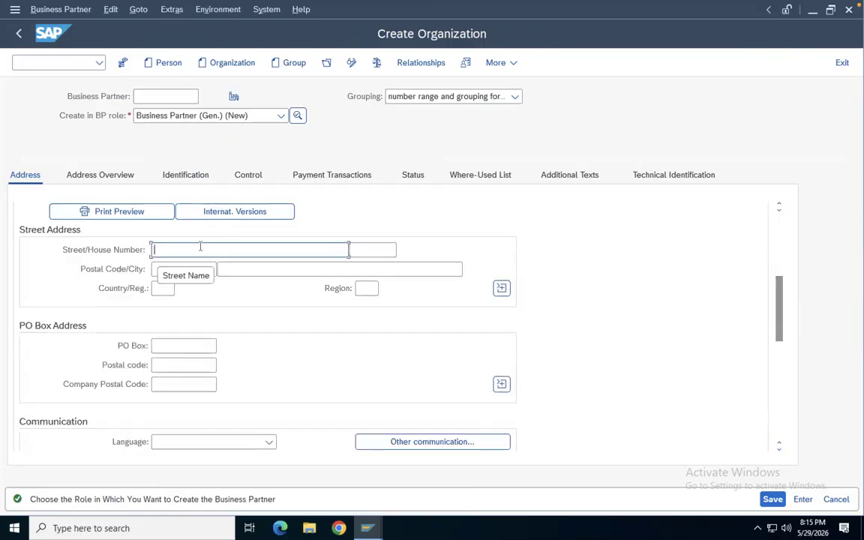
pyautogui.write('WhiteFiled')
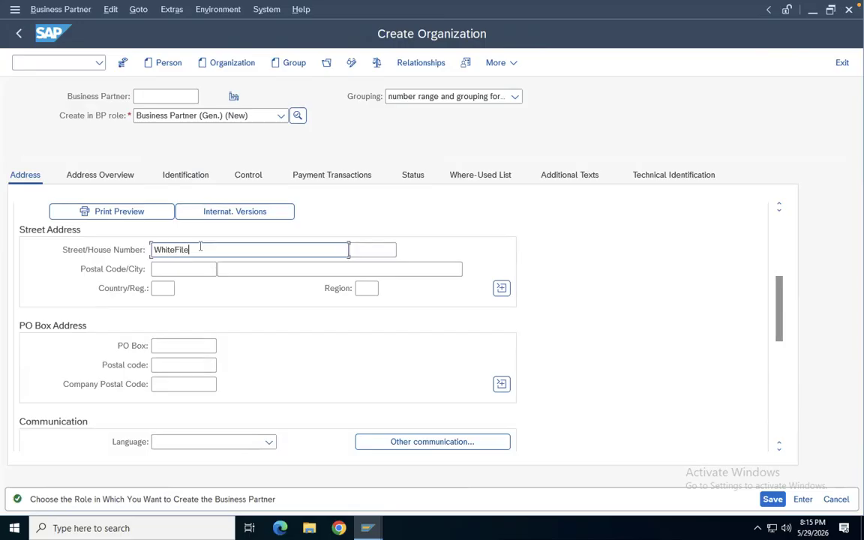
pyautogui.press('BackSpace')
pyautogui.press('BackSpace')
pyautogui.press('BackSpace')
pyautogui.write('eld')
pyautogui.click(186, 271)
pyautogui.click(180, 306)
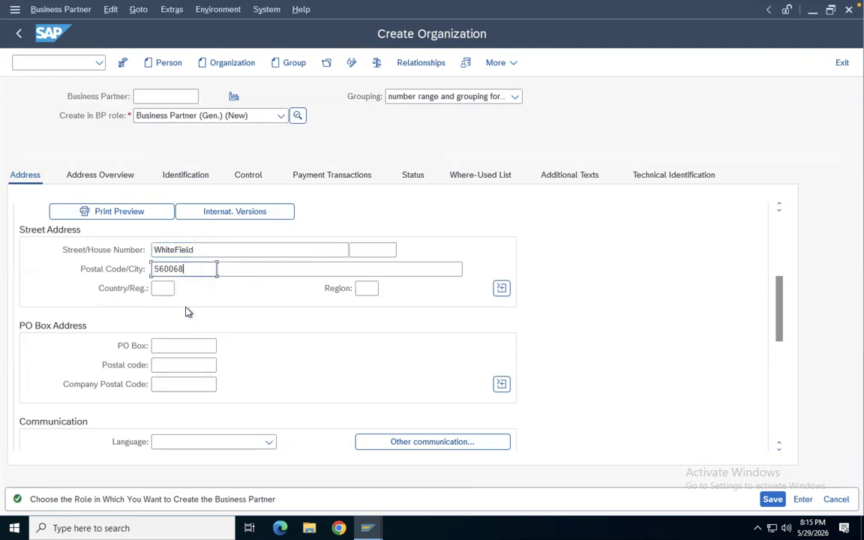
pyautogui.write('ben')
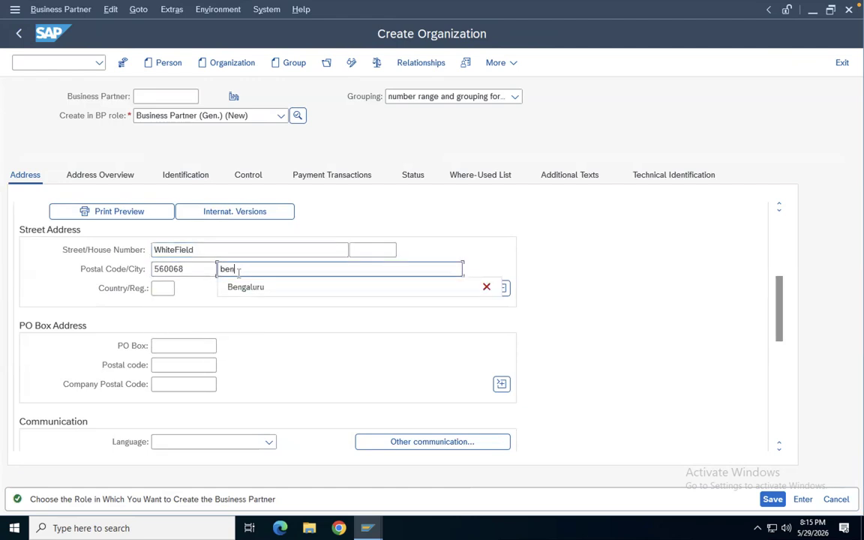
pyautogui.click(241, 289)
# Set the address country to IN and the region to 10
pyautogui.click(165, 288)
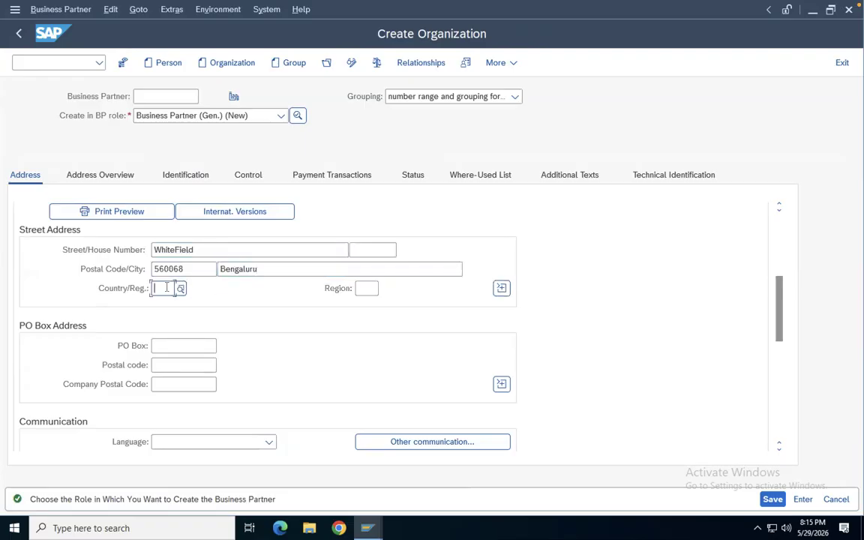
pyautogui.write('In')
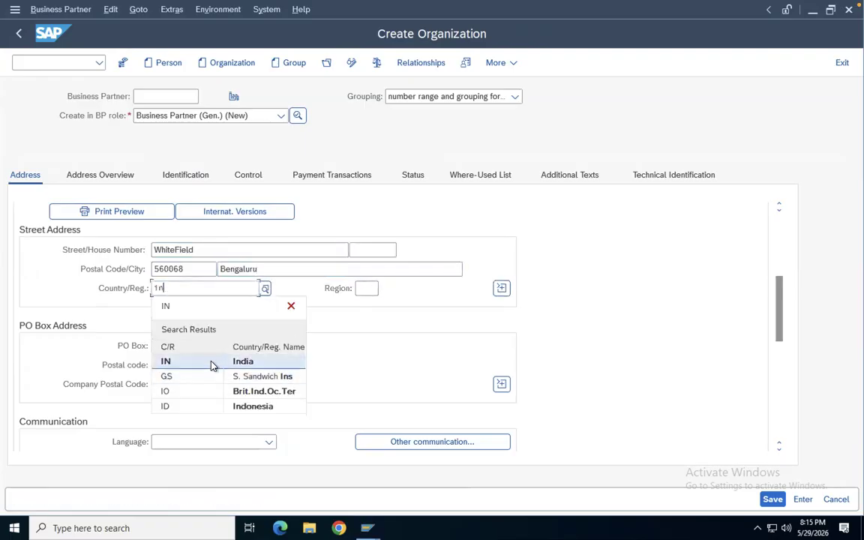
pyautogui.click(191, 361)
pyautogui.click(366, 290)
pyautogui.write('10')
pyautogui.click(374, 361)
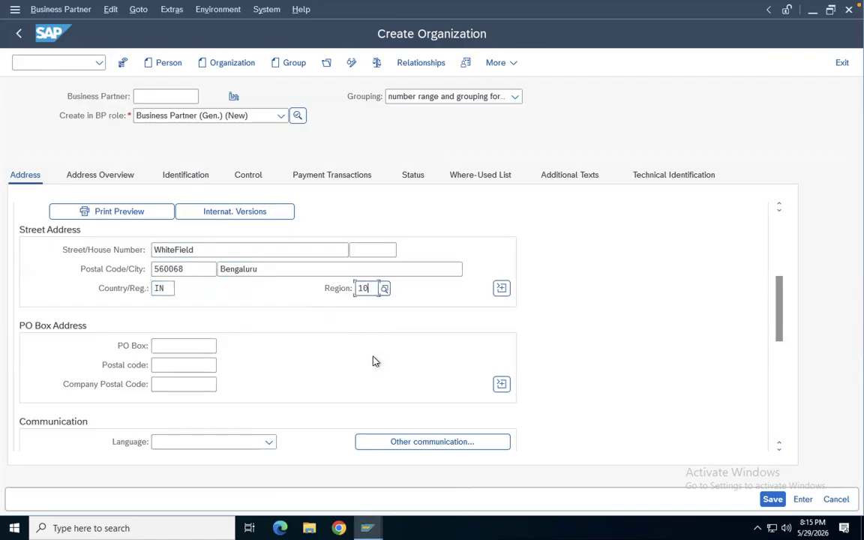
# Set the communication language to English
pyautogui.scroll(-5, 313, 367)
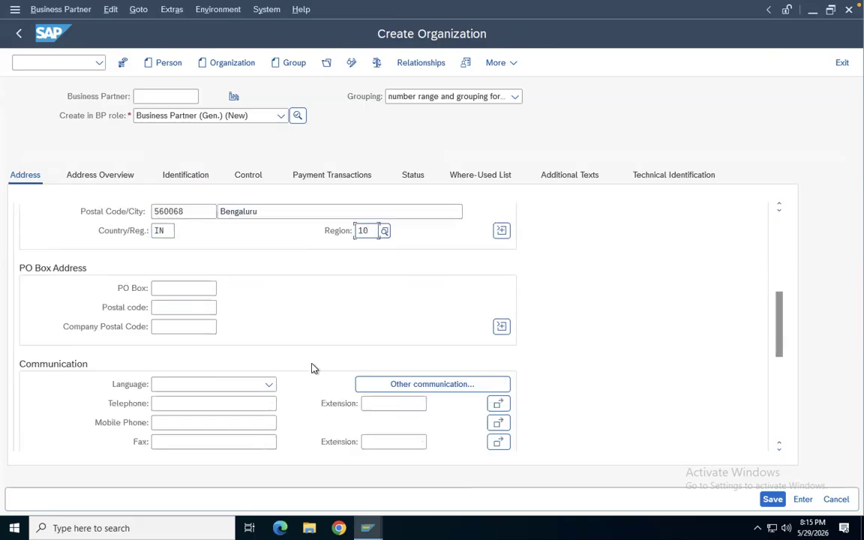
pyautogui.scroll(5, 280, 363)
pyautogui.click(174, 386)
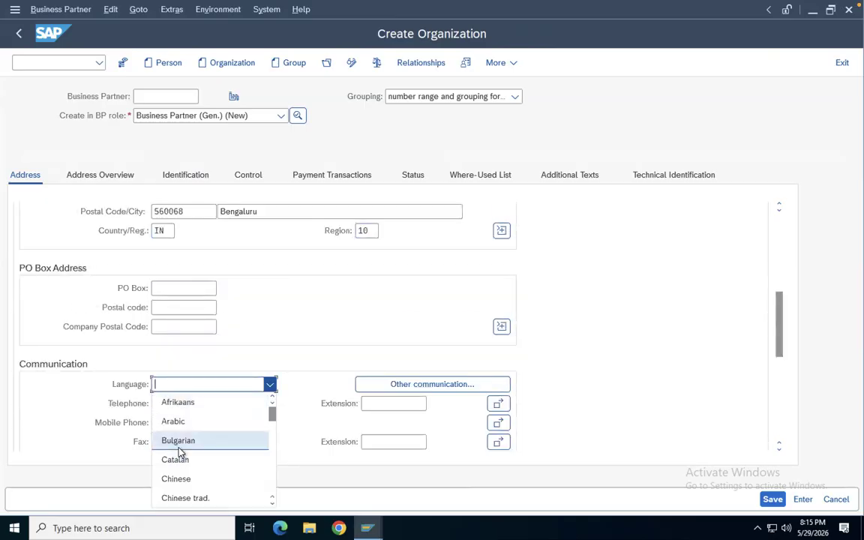
pyautogui.scroll(-3, 180, 452)
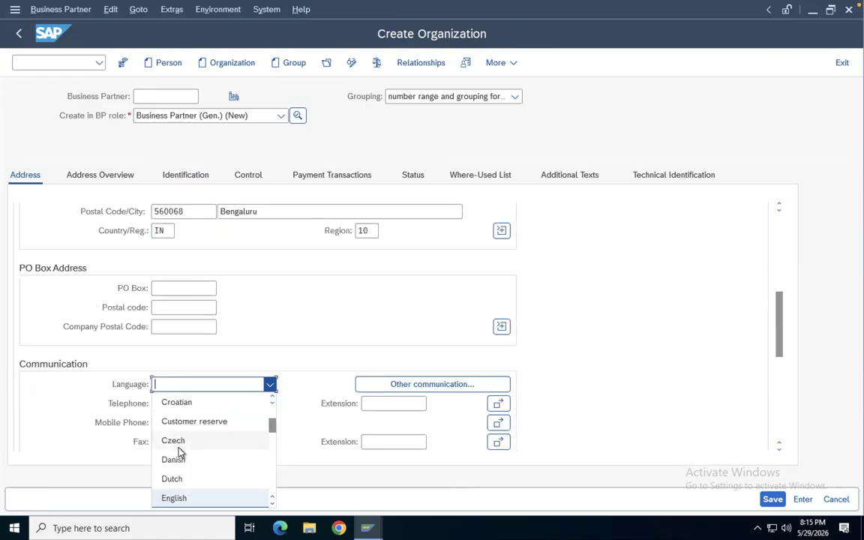
pyautogui.click(174, 497)
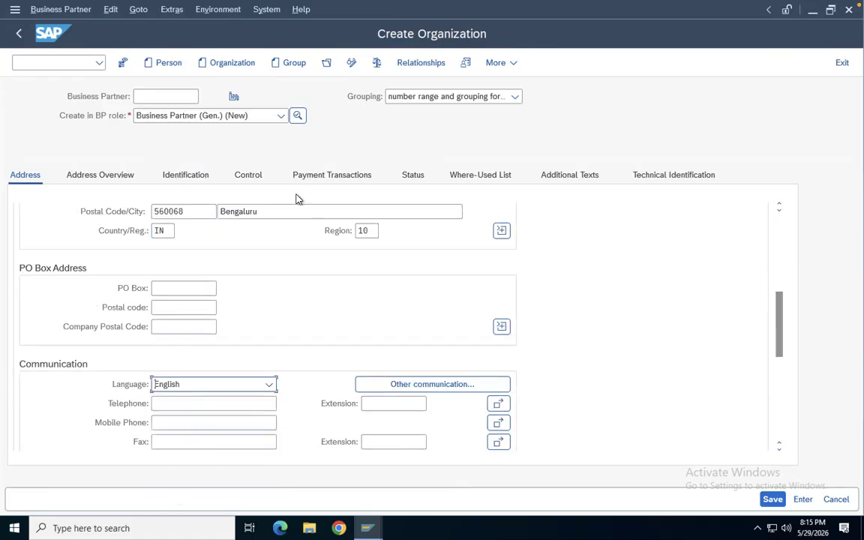
# Set the business partner grouping to Local BP-HP30
pyautogui.scroll(-10, 339, 334)
pyautogui.scroll(15, 301, 296)
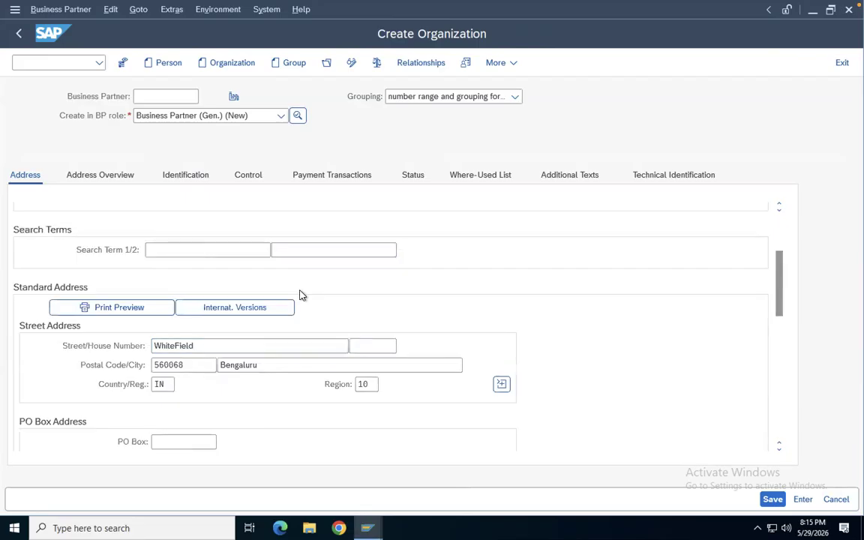
pyautogui.scroll(5, 302, 292)
pyautogui.click(442, 96)
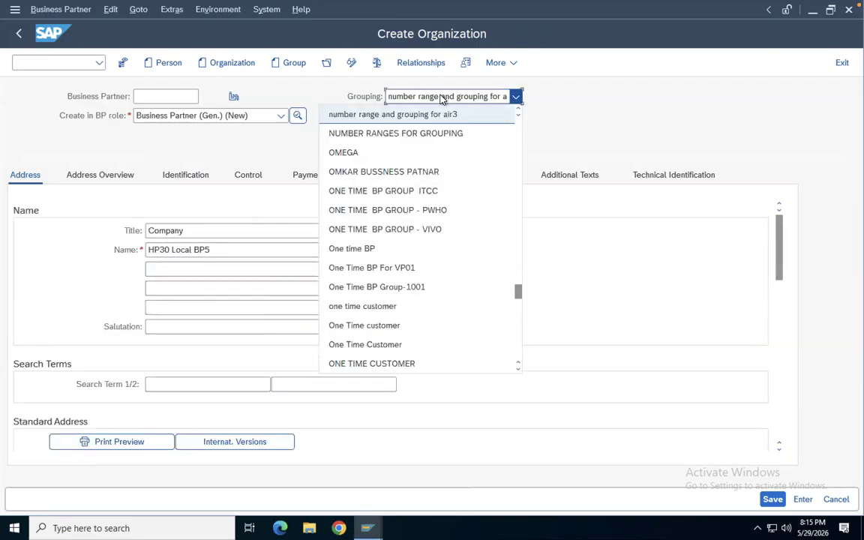
pyautogui.scroll(-3, 415, 276)
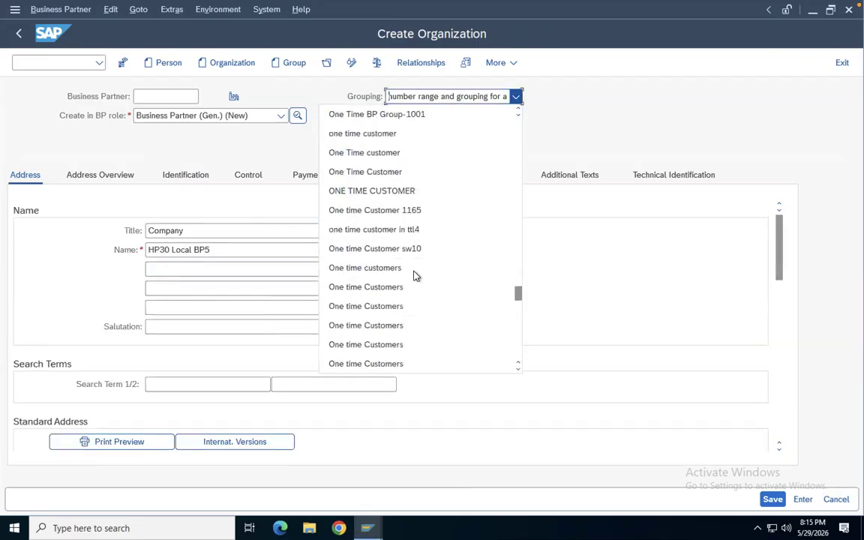
pyautogui.scroll(-4, 415, 276)
pyautogui.scroll(-3, 415, 276)
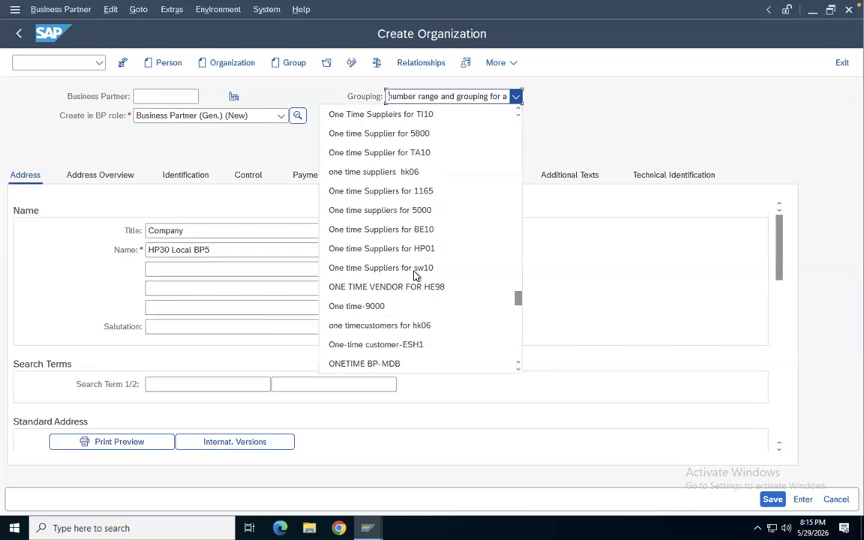
pyautogui.scroll(-2, 415, 276)
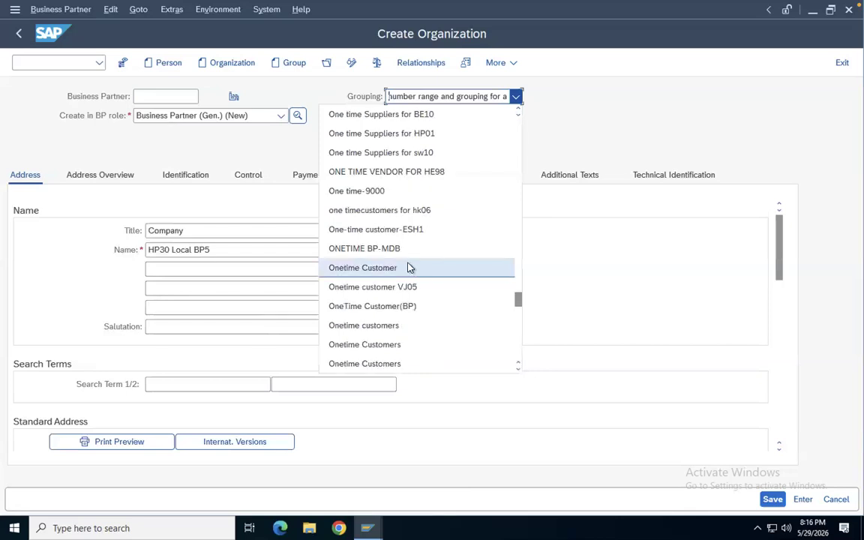
pyautogui.scroll(-1, 410, 268)
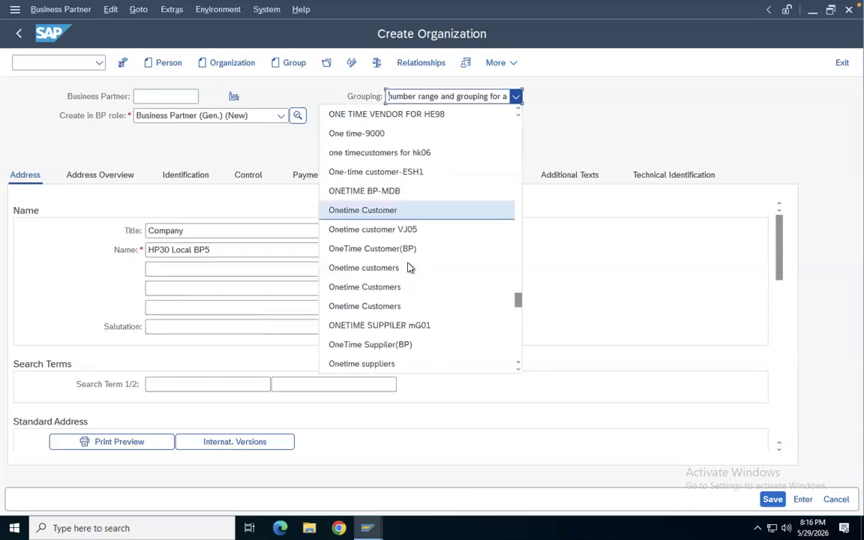
pyautogui.scroll(-2, 409, 268)
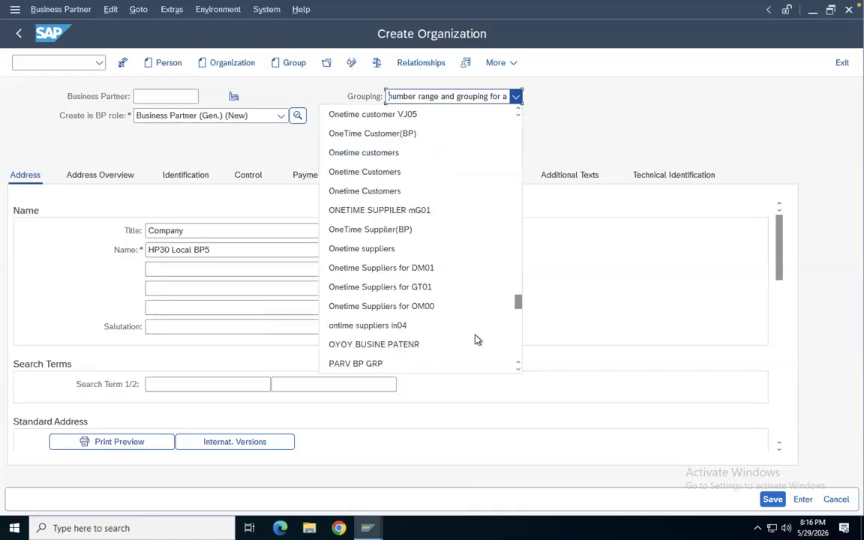
pyautogui.scroll(-2, 413, 274)
pyautogui.scroll(-1, 413, 276)
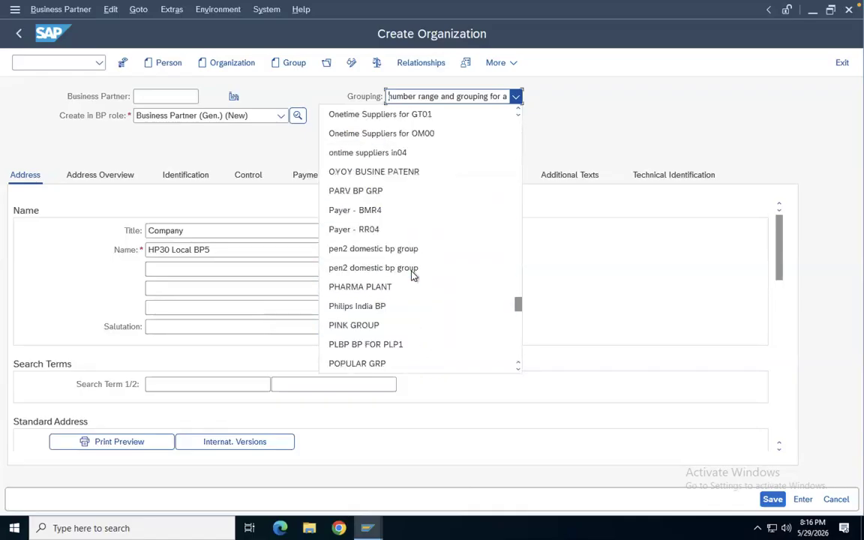
pyautogui.scroll(-1, 413, 276)
pyautogui.scroll(-3, 413, 276)
pyautogui.scroll(9, 412, 276)
pyautogui.scroll(15, 413, 275)
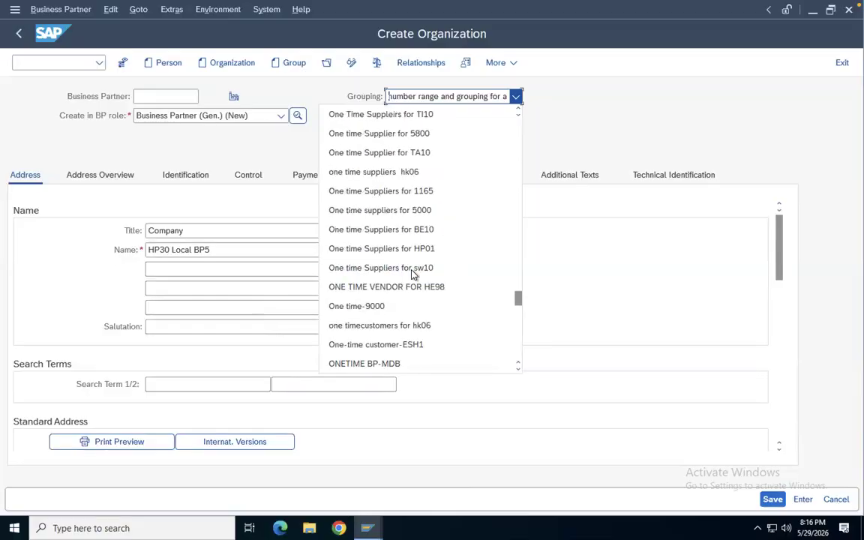
pyautogui.scroll(15, 412, 274)
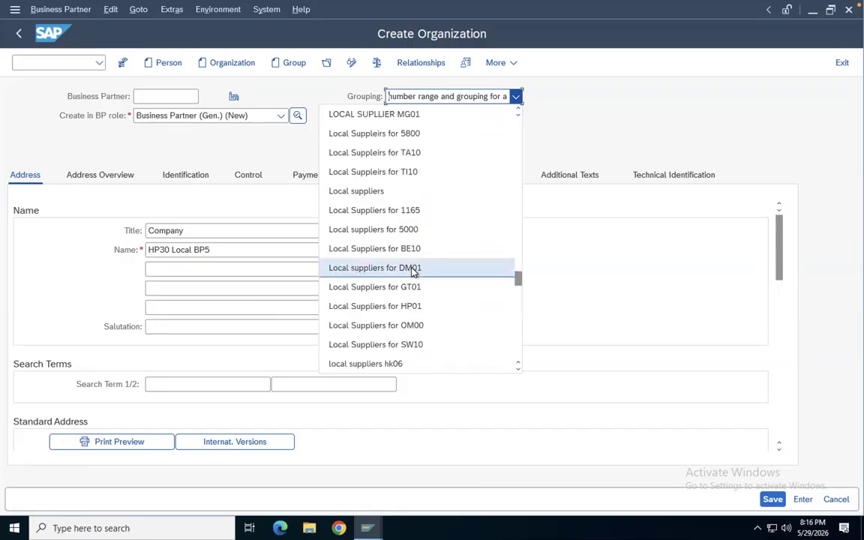
pyautogui.scroll(12, 405, 278)
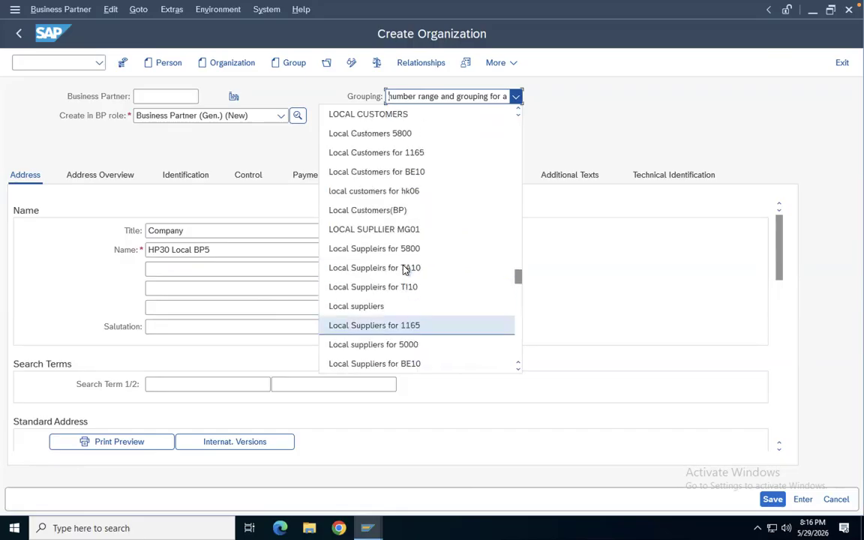
pyautogui.scroll(20, 406, 270)
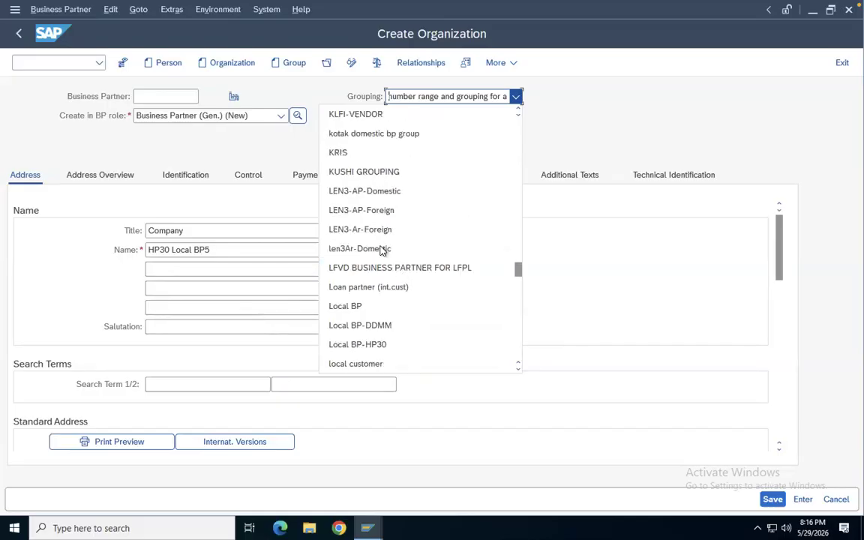
pyautogui.click(382, 345)
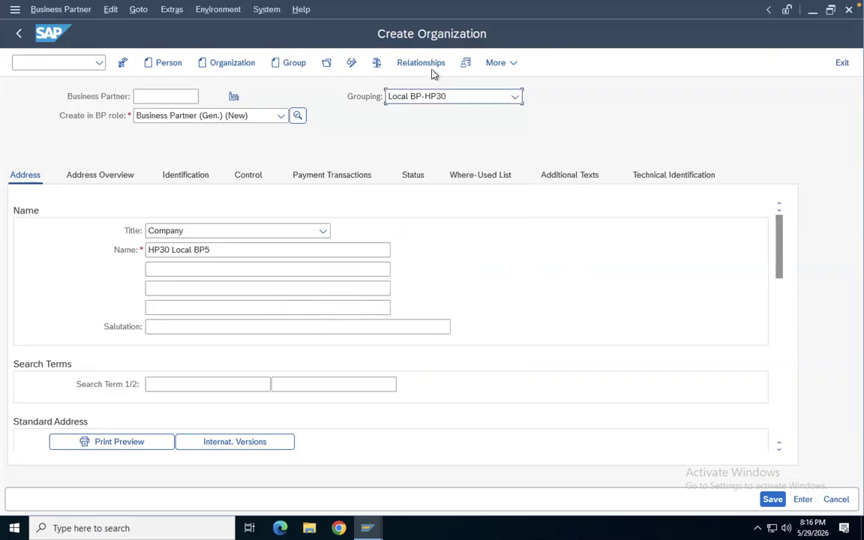
# Check the business partner data and save the new organization
pyautogui.click(376, 64)
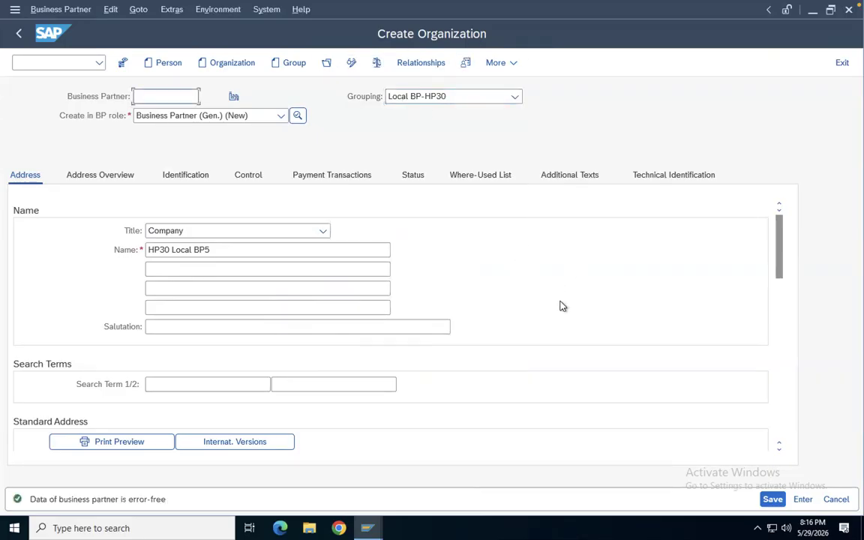
pyautogui.click(773, 500)
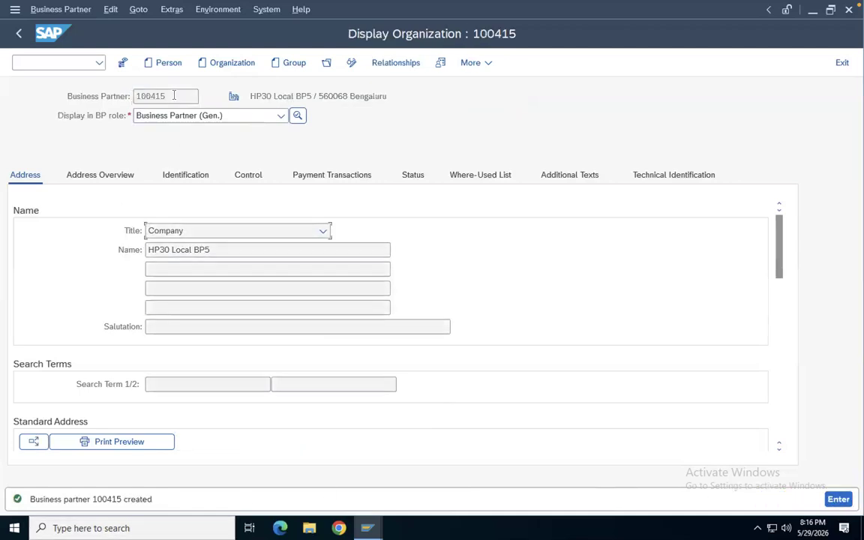
# Select the new partner number, switch to change mode and choose the BP role FLCU01 Customer
pyautogui.moveTo(185, 96); pyautogui.dragTo(133, 96)
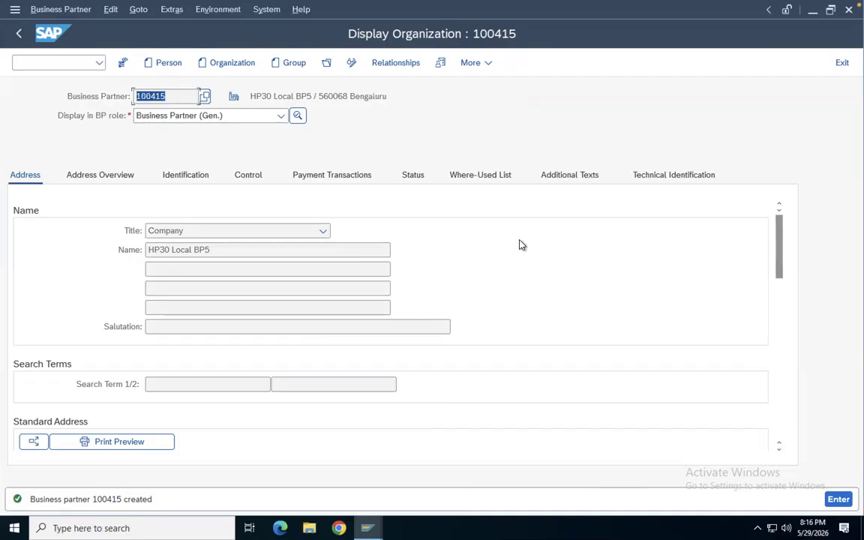
pyautogui.click(352, 63)
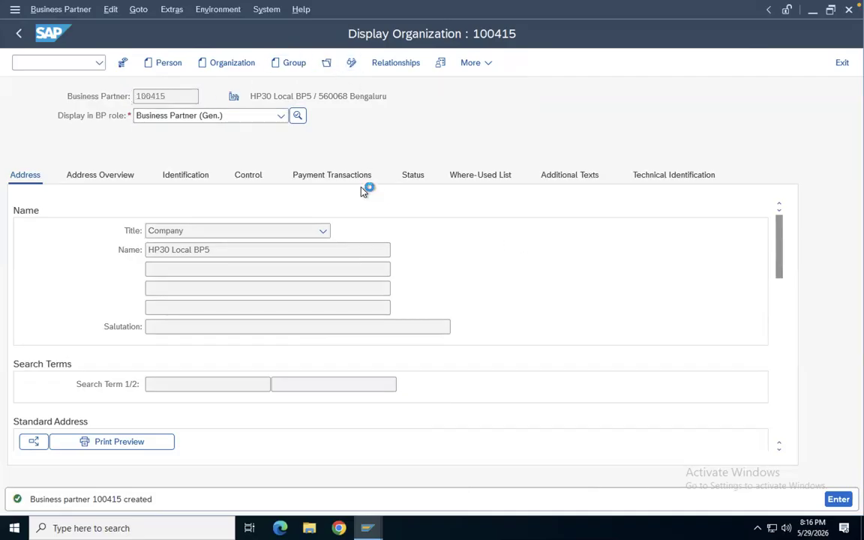
pyautogui.click(278, 116)
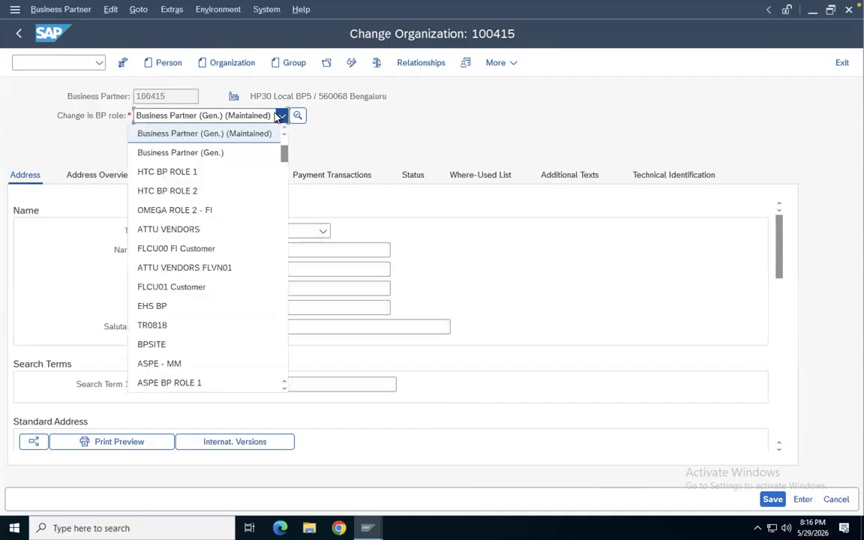
pyautogui.click(156, 291)
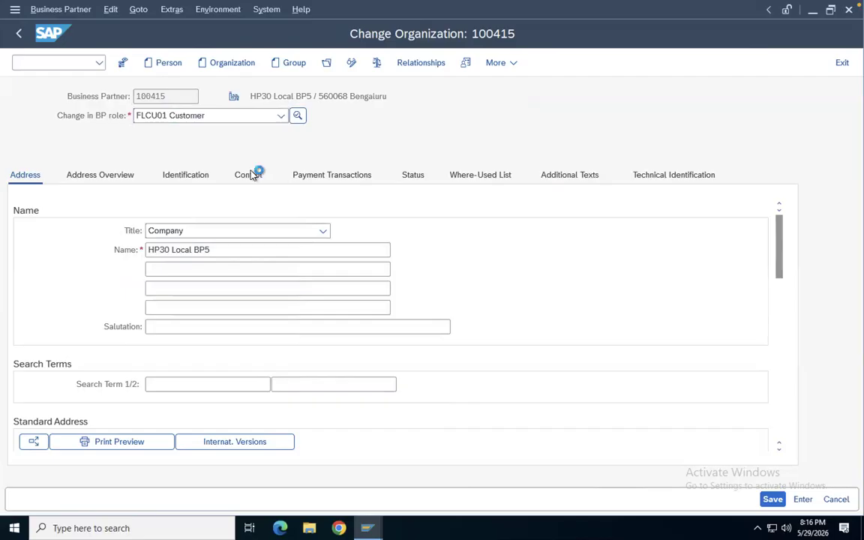
# Switch the BP role to FLCU00 FI Customer, saving the pending changes first
pyautogui.click(281, 116)
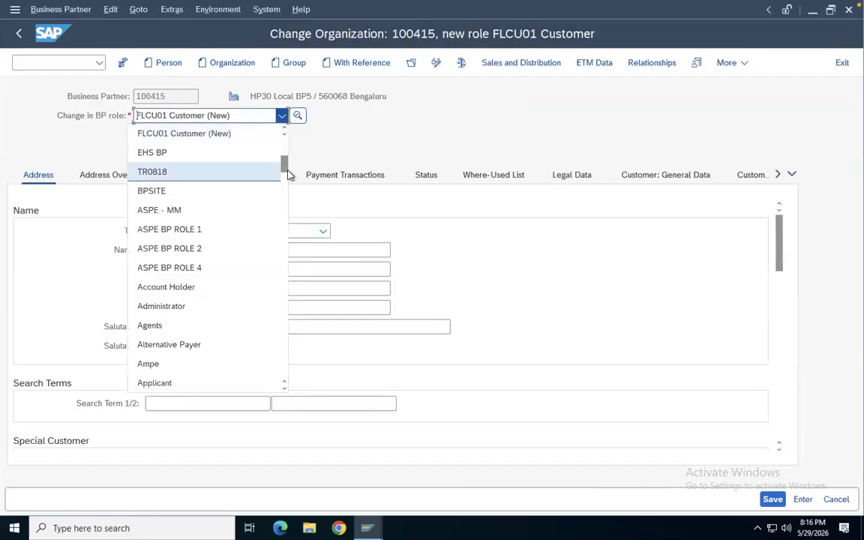
pyautogui.moveTo(290, 169); pyautogui.dragTo(283, 236)
pyautogui.moveTo(283, 193); pyautogui.dragTo(283, 115)
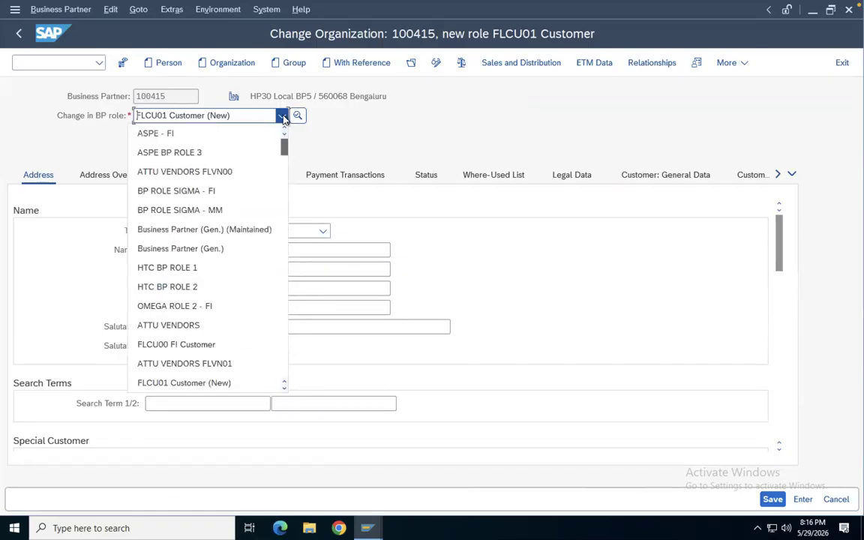
pyautogui.click(178, 344)
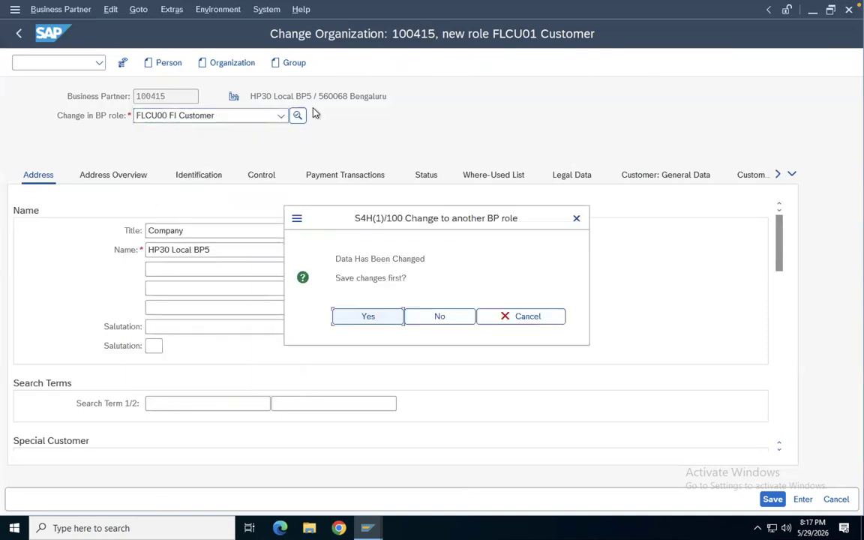
pyautogui.click(388, 316)
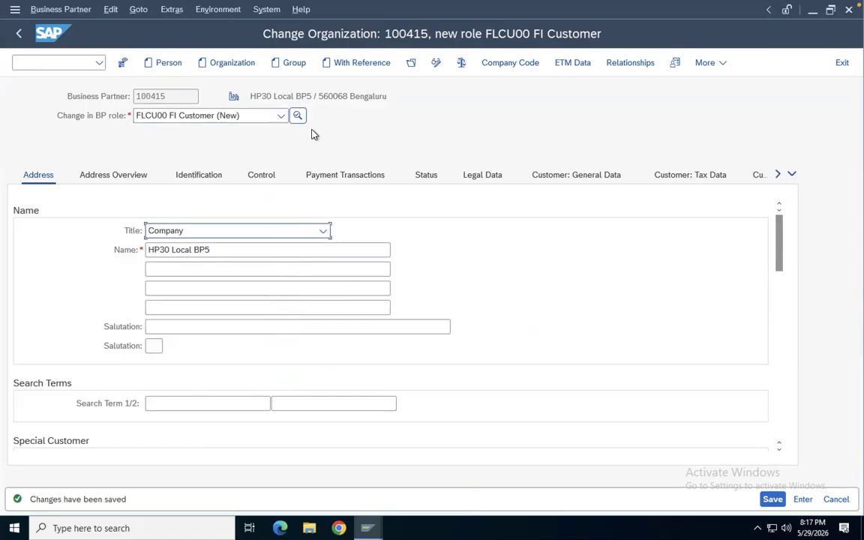
# Open the company code data and delete the existing MAYA company code entry
pyautogui.click(511, 64)
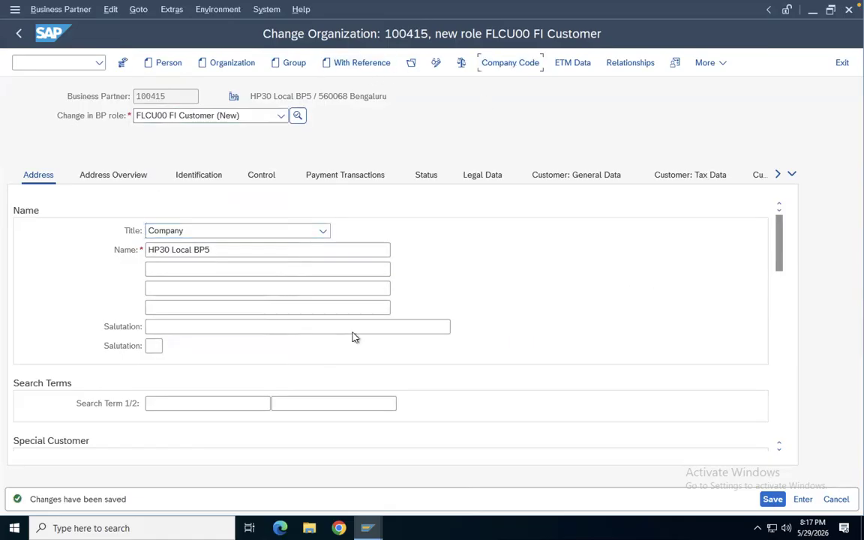
pyautogui.click(402, 194)
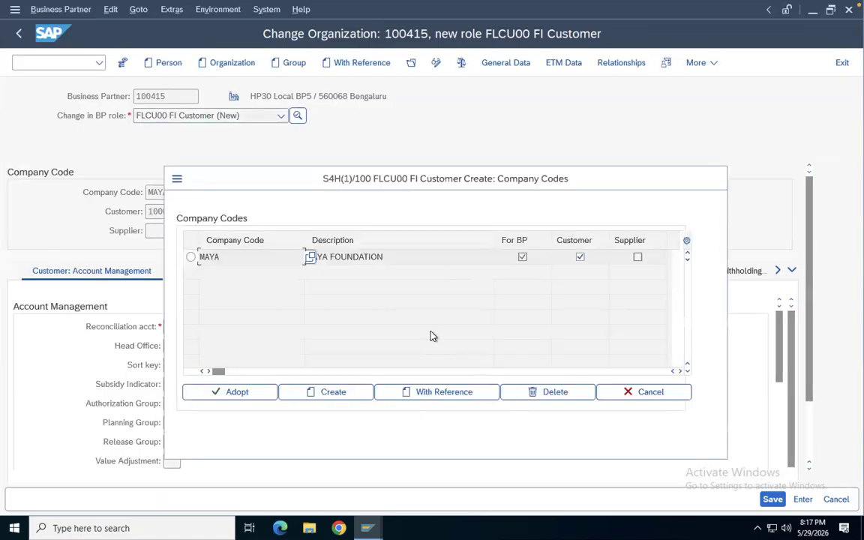
pyautogui.click(191, 257)
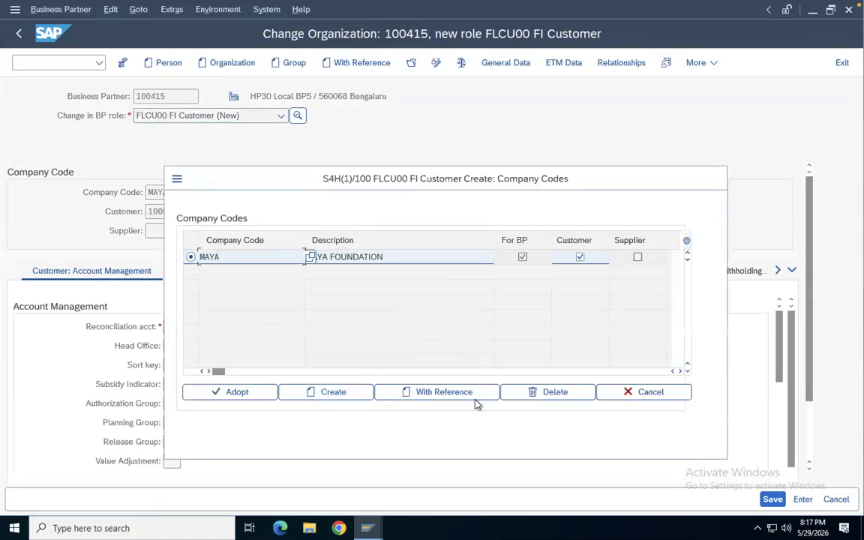
pyautogui.click(542, 394)
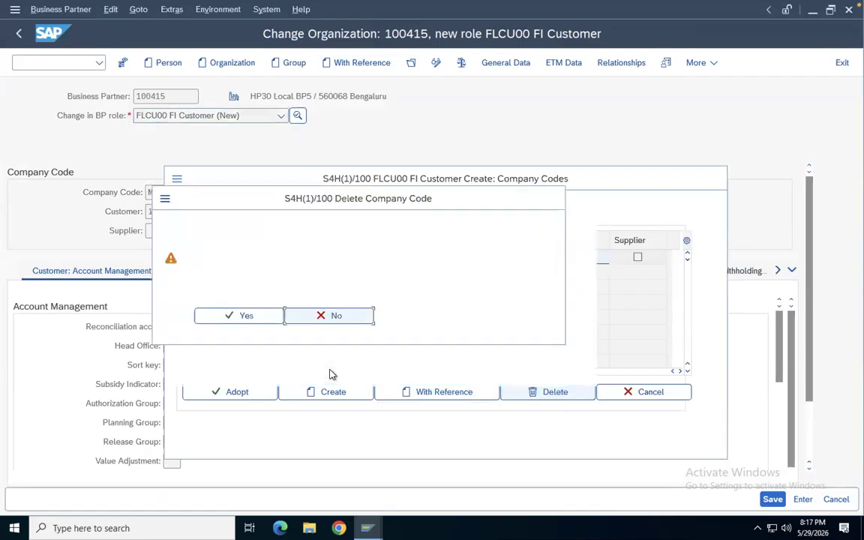
pyautogui.click(249, 317)
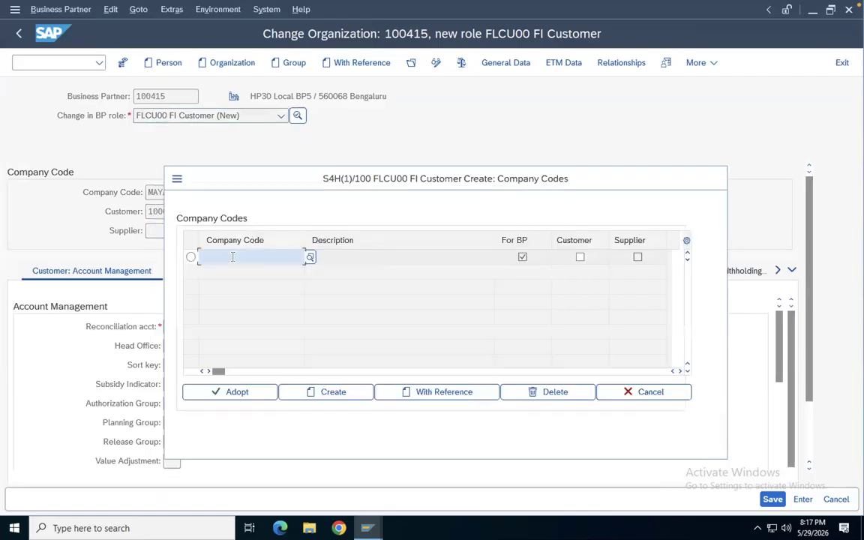
# Assign company code HP30 to the customer and adopt it
pyautogui.write('30')
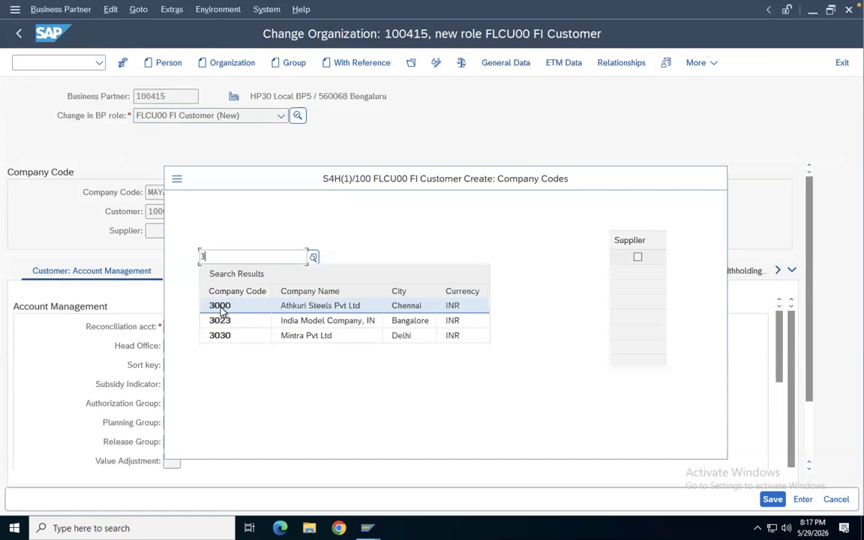
pyautogui.press('BackSpace')
pyautogui.write('hp30')
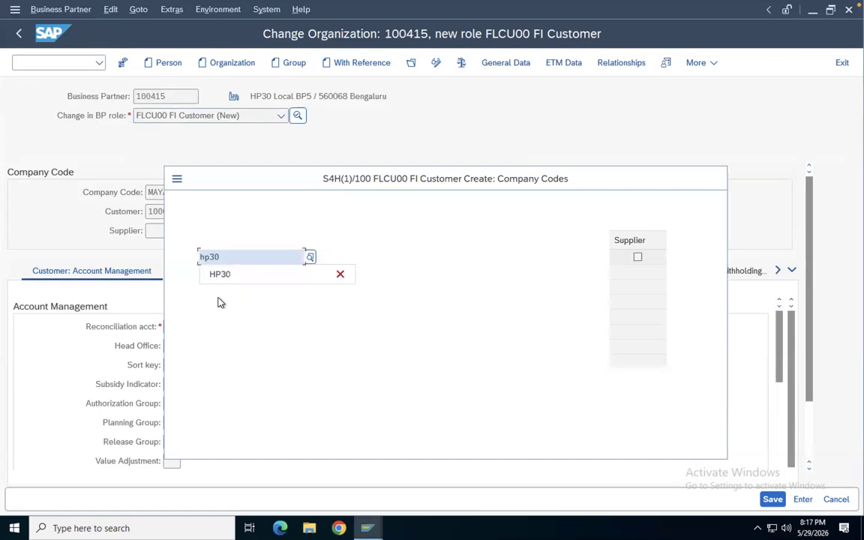
pyautogui.click(226, 275)
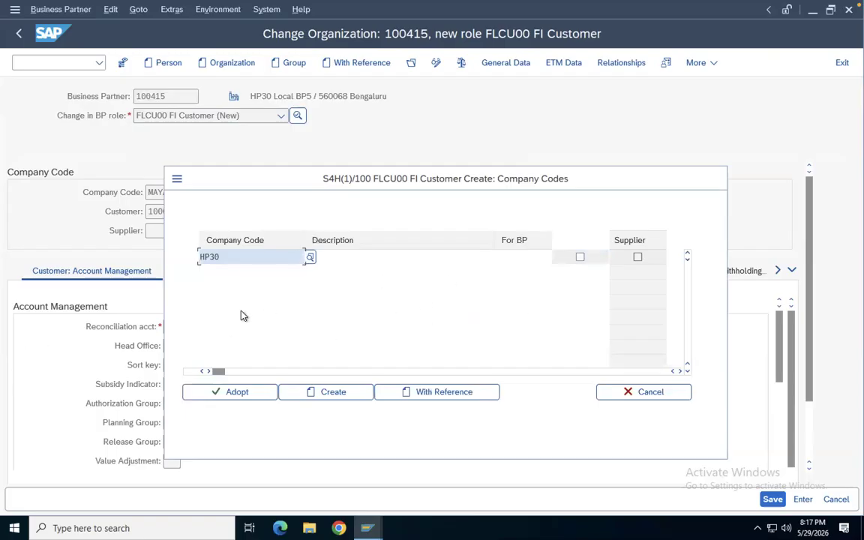
pyautogui.click(234, 393)
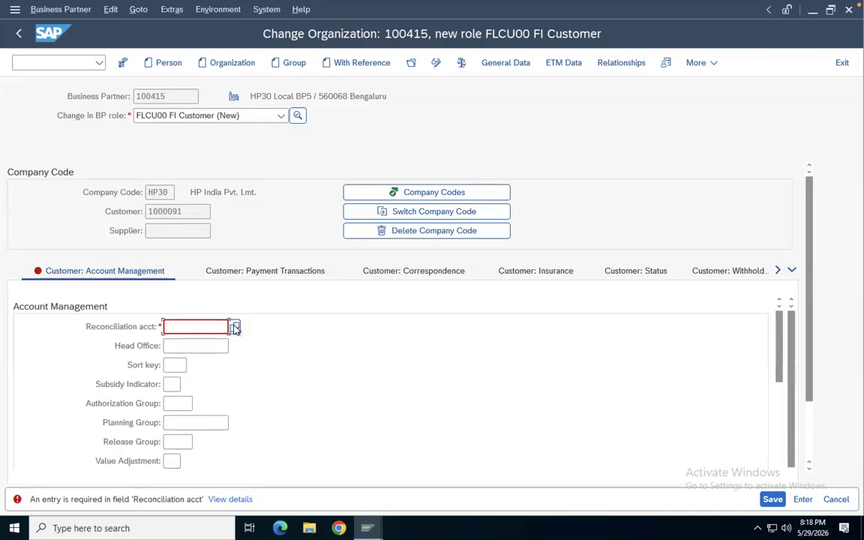
# Set the reconciliation account to 100002 in the customer account management data
pyautogui.click(234, 327)
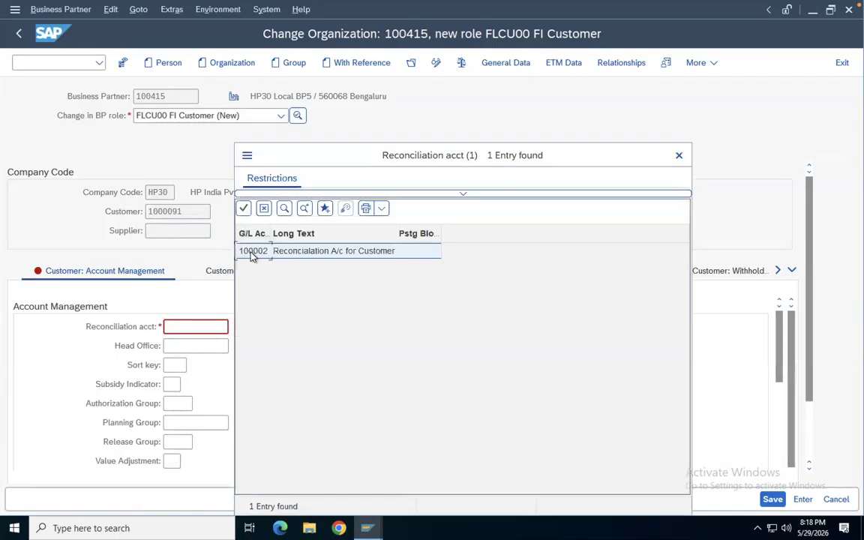
pyautogui.doubleClick(252, 251)
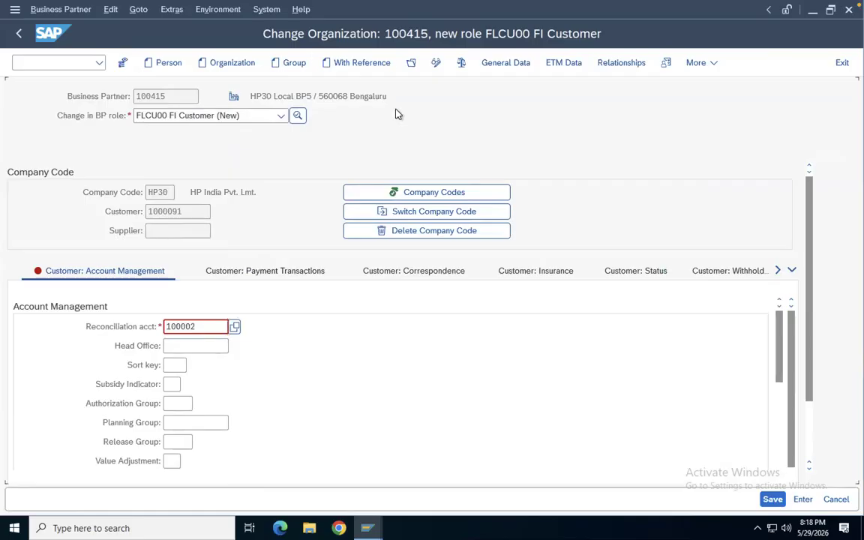
pyautogui.scroll(-5, 326, 304)
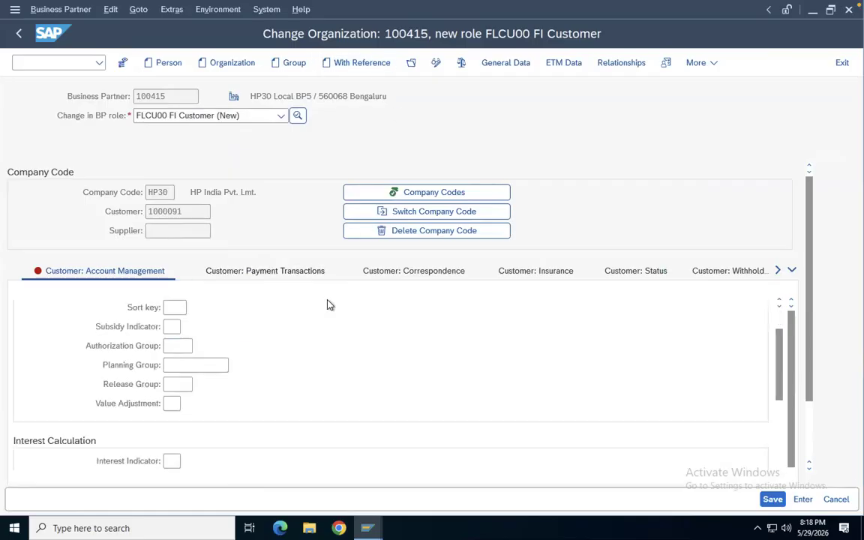
# Set the customer's terms of payment to 0001 in the payment transactions data
pyautogui.click(233, 272)
pyautogui.click(381, 271)
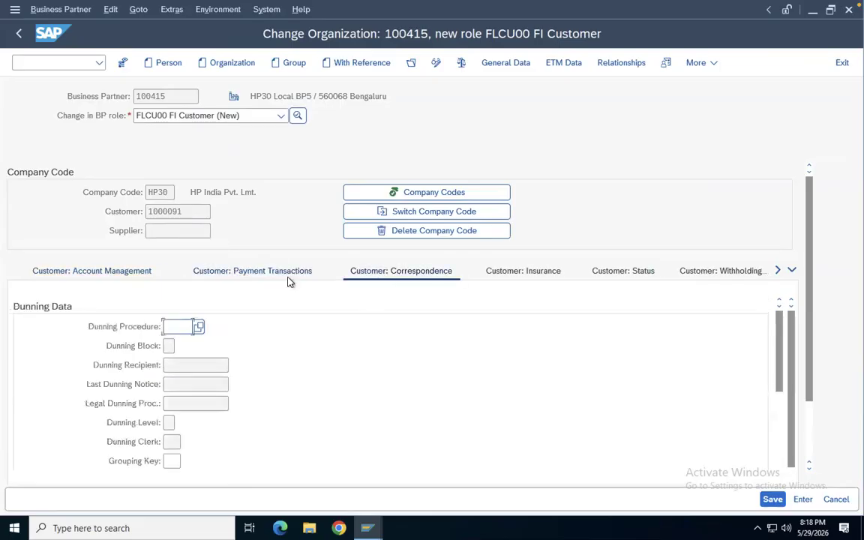
pyautogui.click(210, 271)
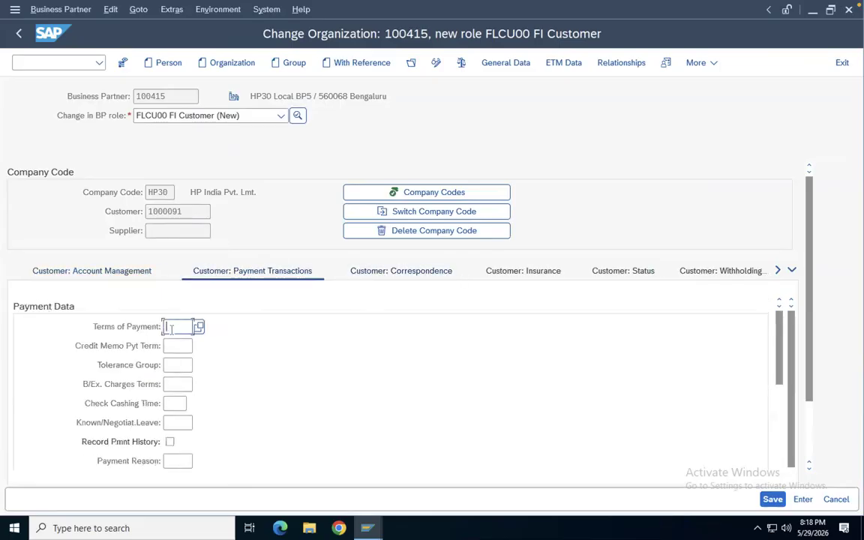
pyautogui.click(175, 326)
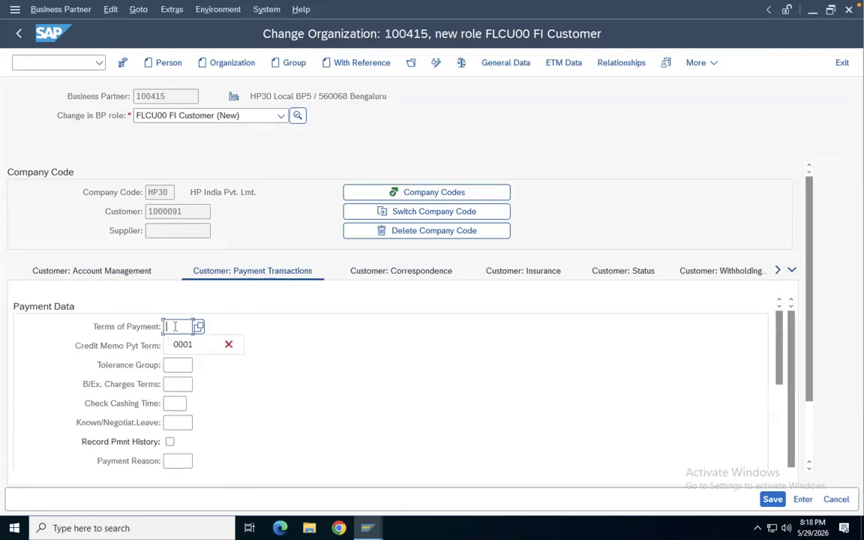
pyautogui.click(183, 344)
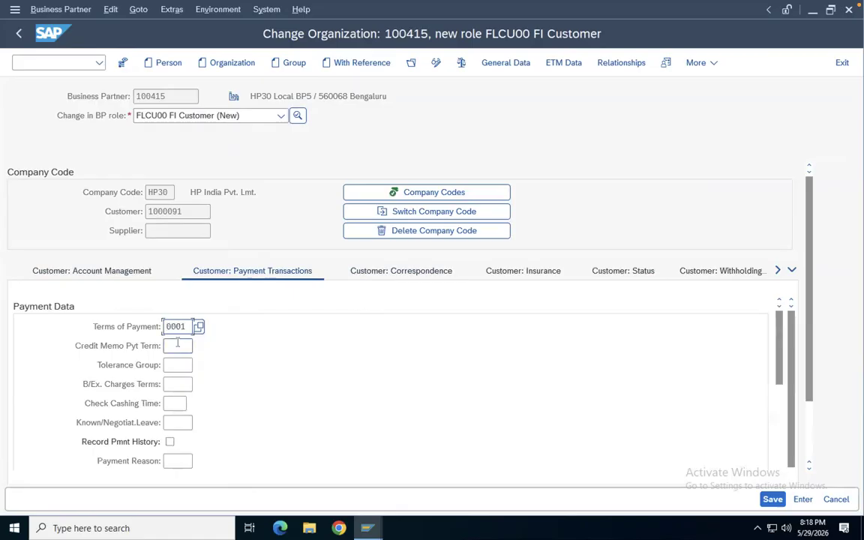
# Set the dunning procedure to HP30 in the correspondence data, check the entries and save the business partner
pyautogui.click(363, 271)
pyautogui.write('hp')
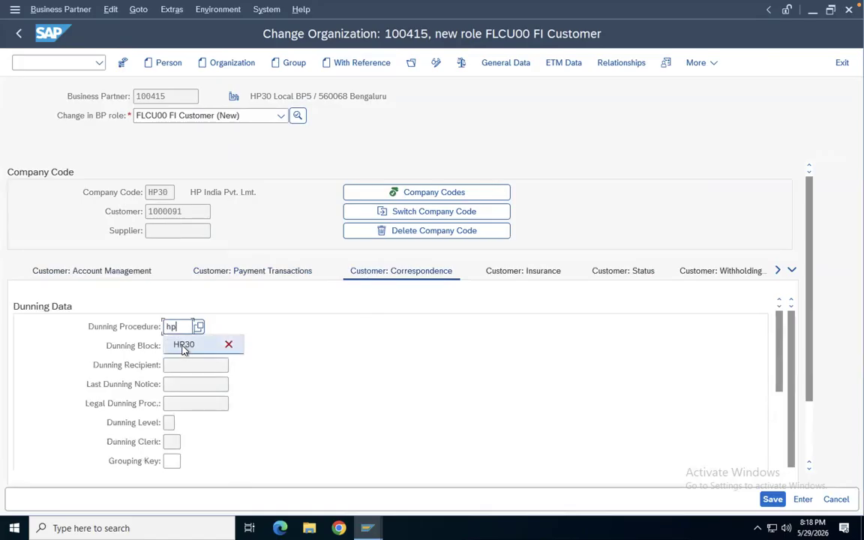
pyautogui.click(184, 346)
pyautogui.click(341, 351)
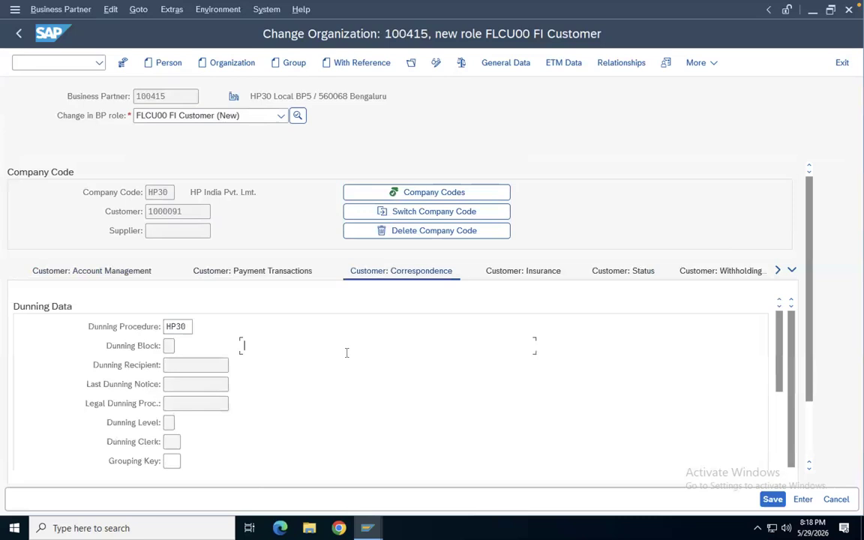
pyautogui.scroll(-10, 347, 352)
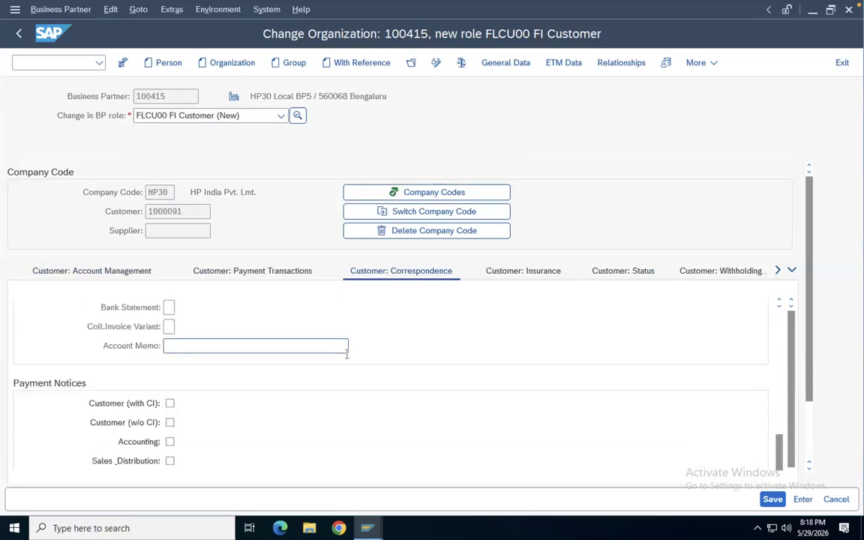
pyautogui.scroll(3, 347, 352)
pyautogui.scroll(3, 347, 353)
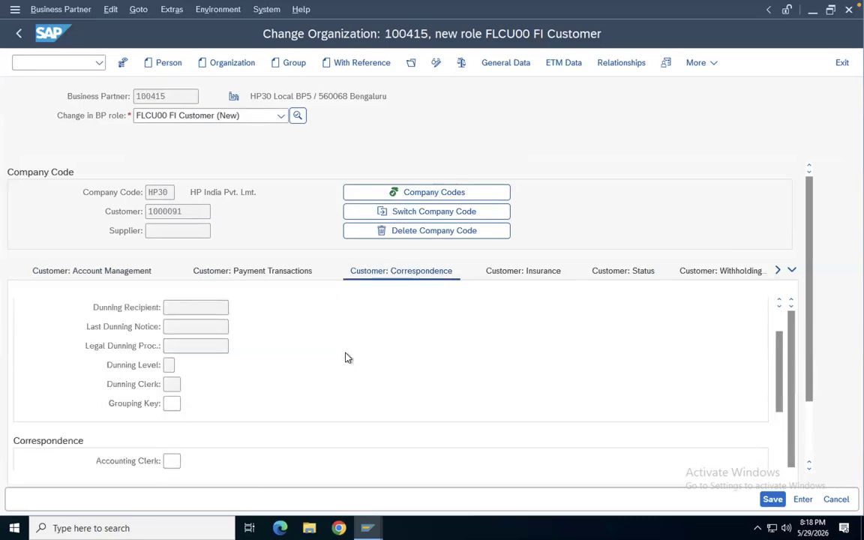
pyautogui.scroll(3, 347, 358)
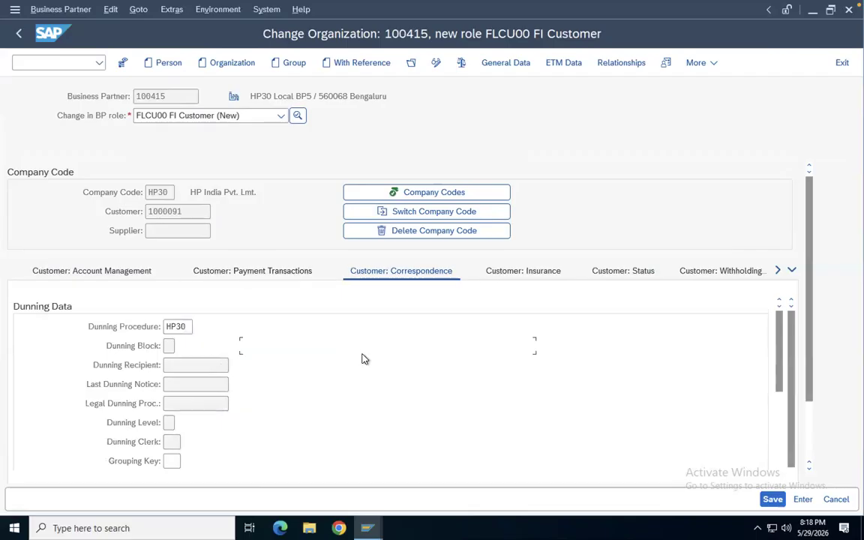
pyautogui.click(461, 63)
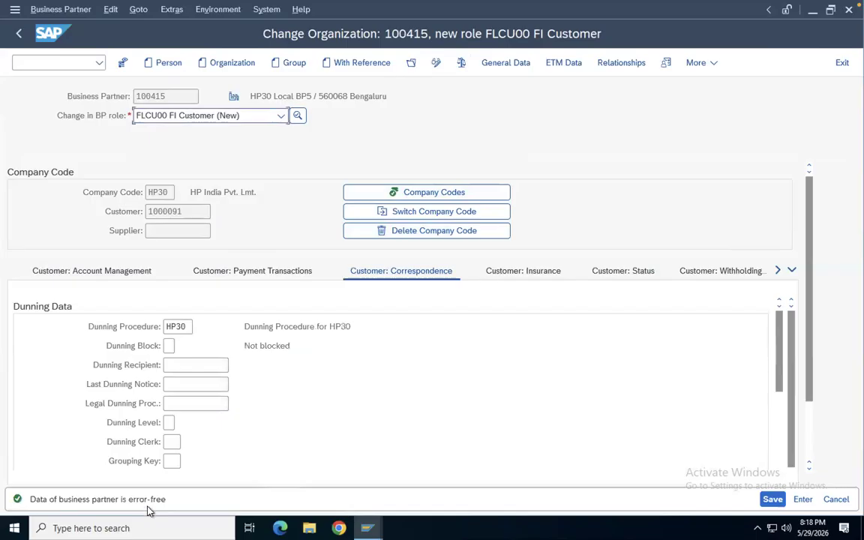
pyautogui.click(773, 499)
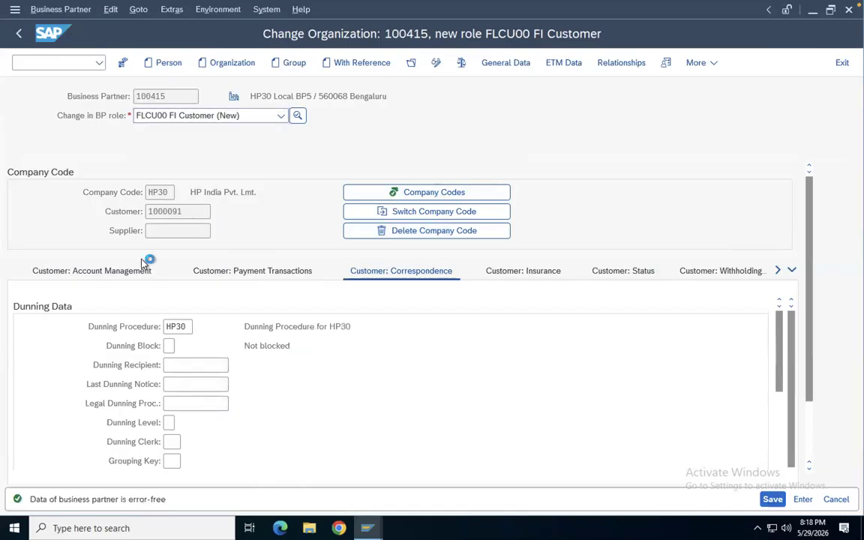
# Leave the business partner and open the customer invoice entry transaction
pyautogui.doubleClick(161, 210)
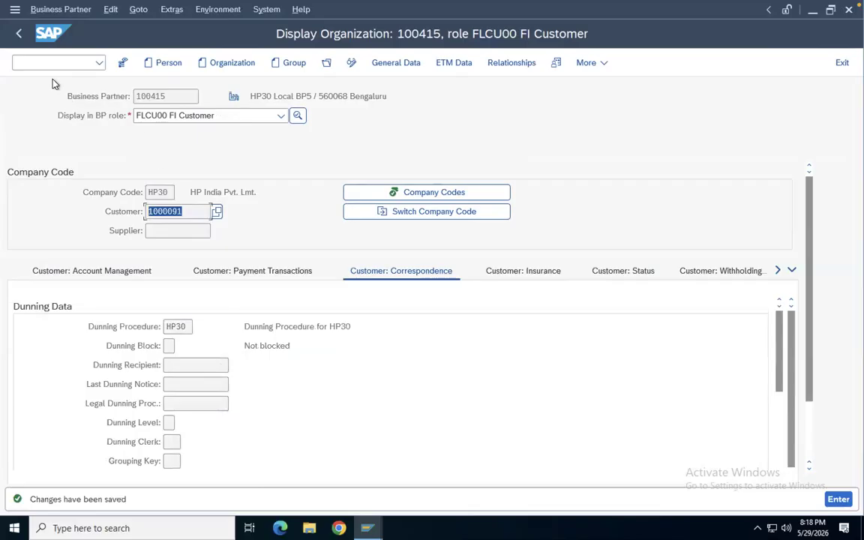
pyautogui.click(21, 33)
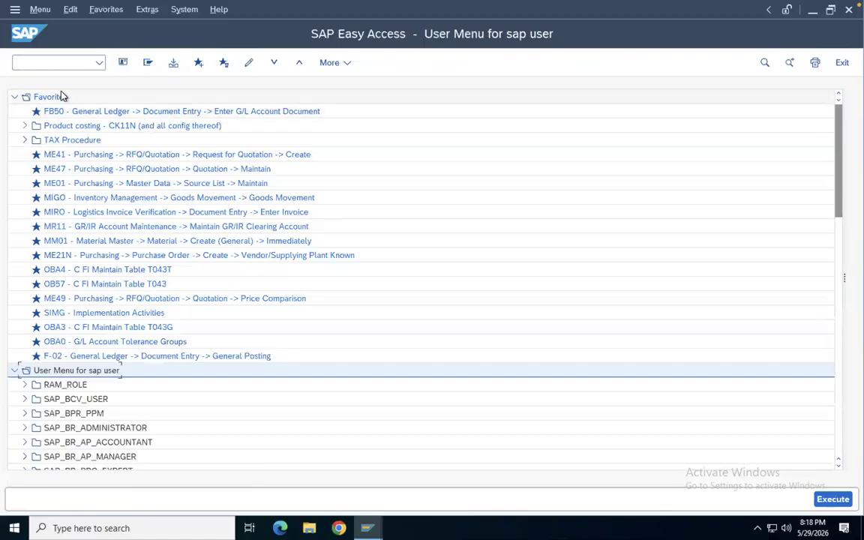
pyautogui.click(46, 62)
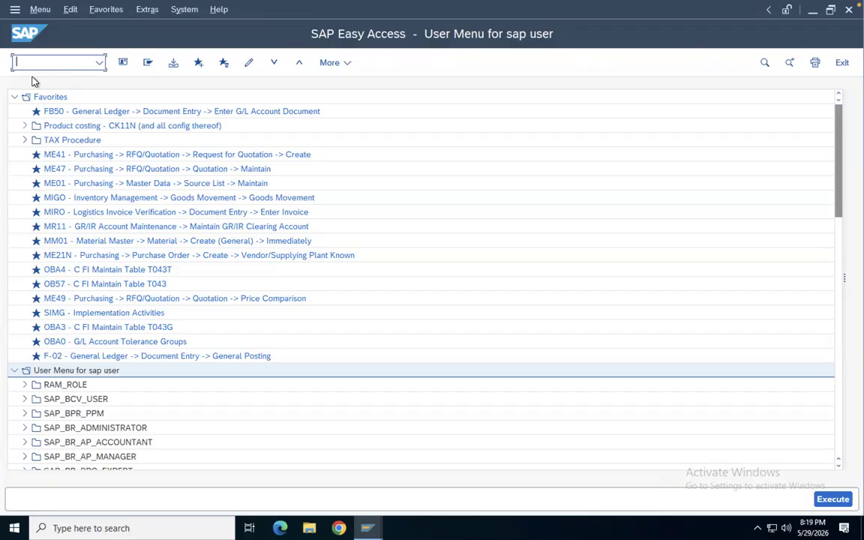
pyautogui.write('fb')
pyautogui.press('Return')
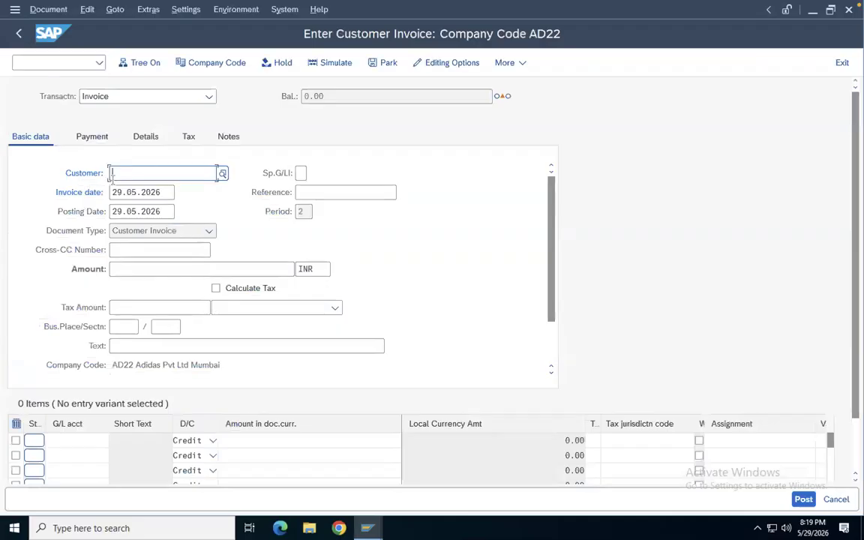
# Set the invoice's customer to 1000091
pyautogui.click(118, 176)
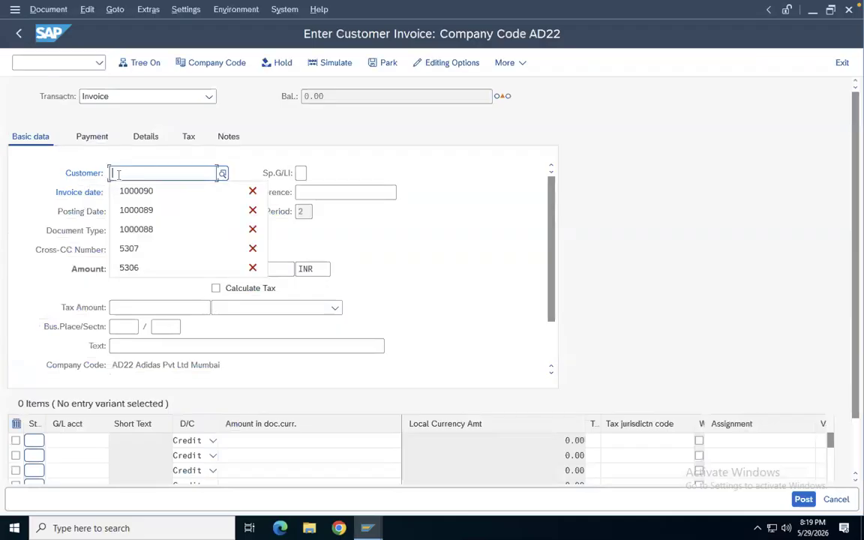
pyautogui.click(136, 190)
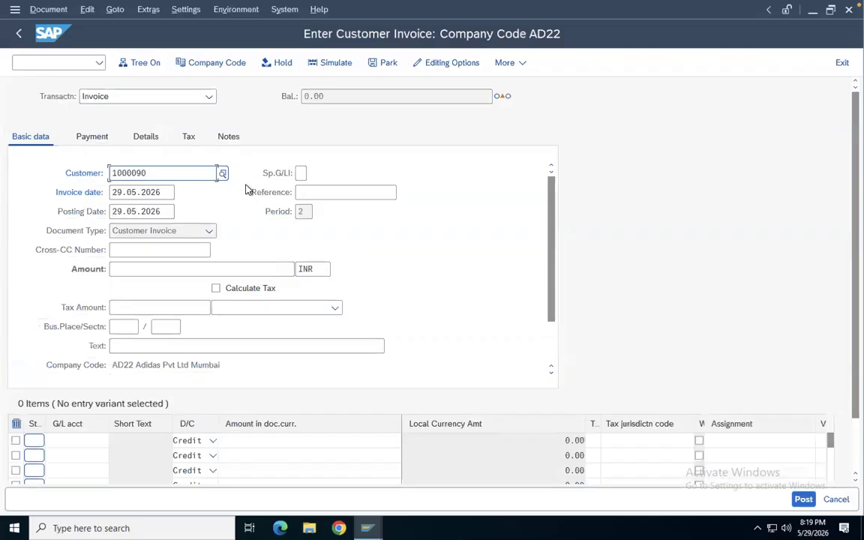
pyautogui.press('BackSpace')
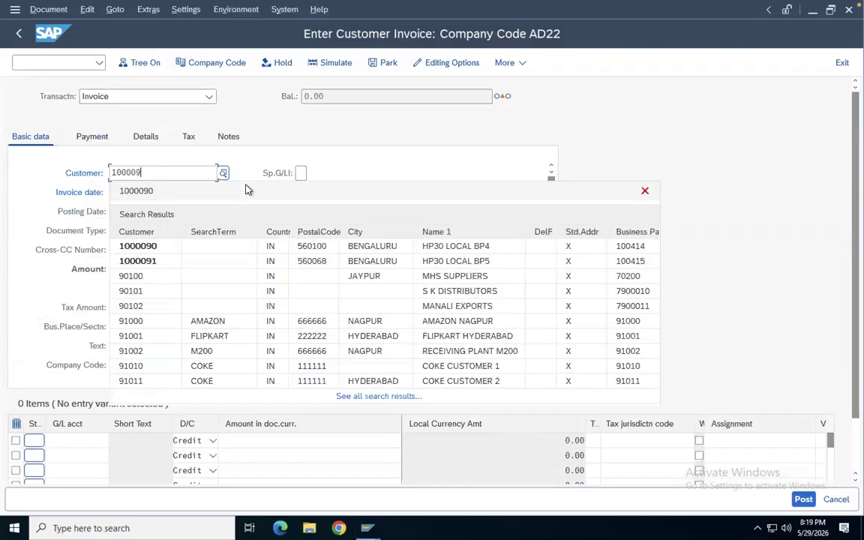
pyautogui.click(352, 147)
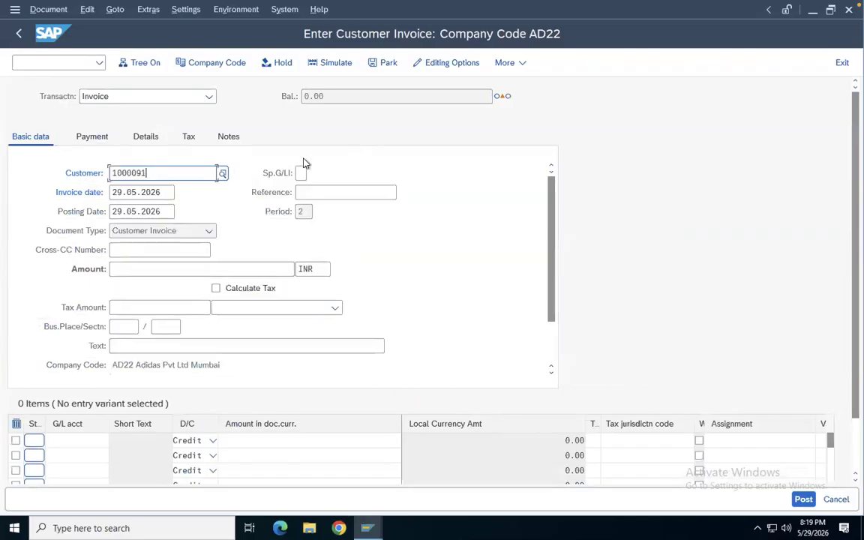
# Enter an invoice amount of 15000 INR and the header text Sales a/c
pyautogui.click(112, 268)
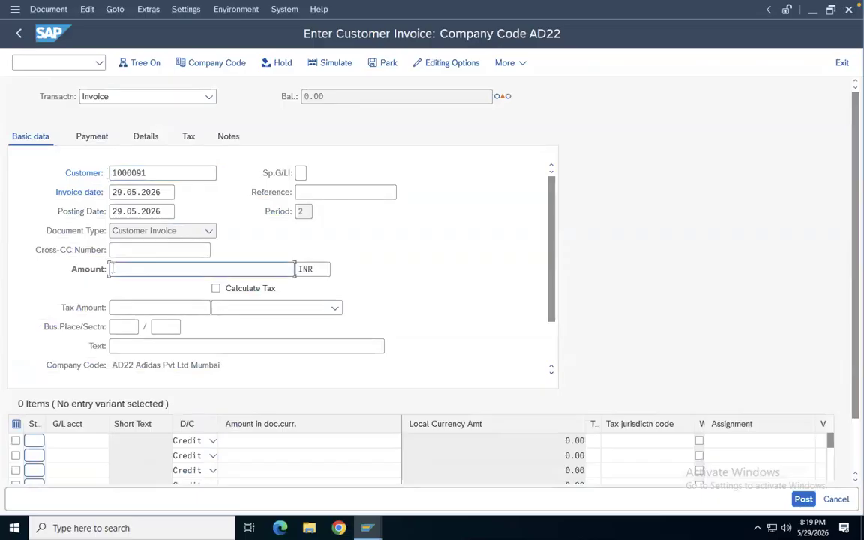
pyautogui.write('15000')
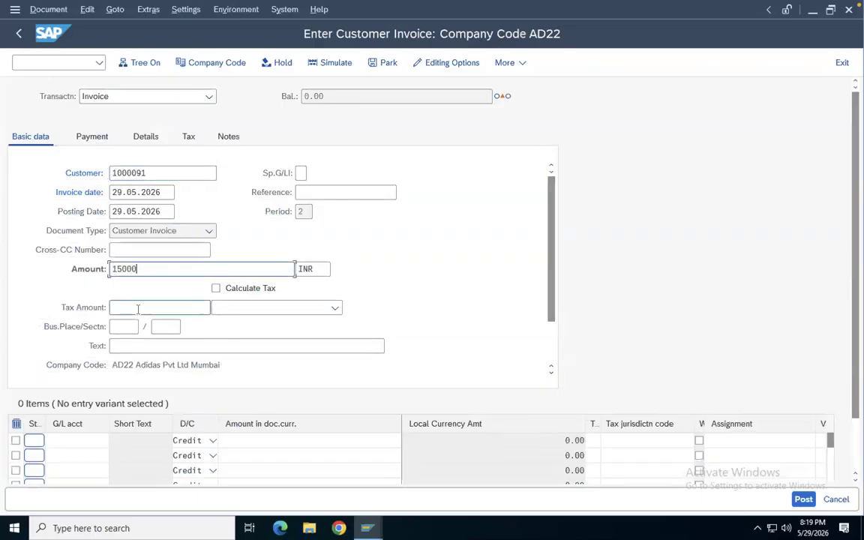
pyautogui.click(120, 345)
pyautogui.click(120, 345)
pyautogui.click(133, 363)
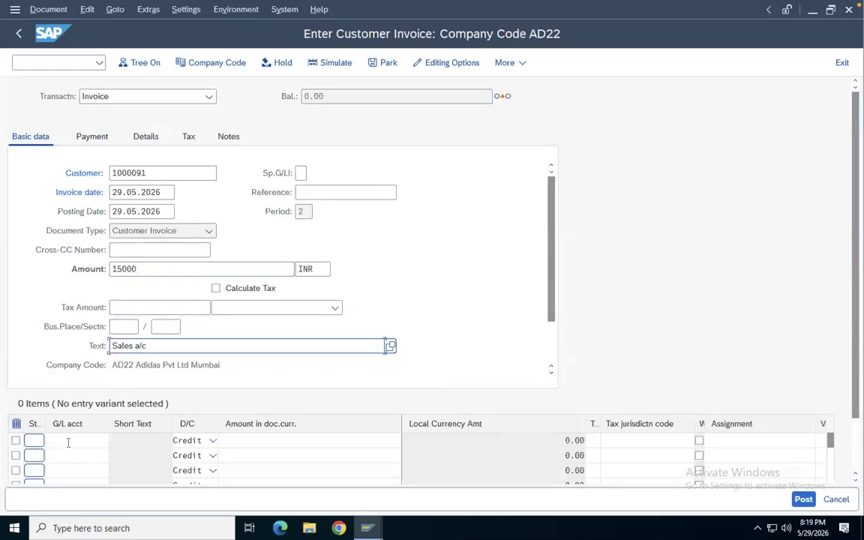
# Set the first line item's G/L account to 300000
pyautogui.click(68, 442)
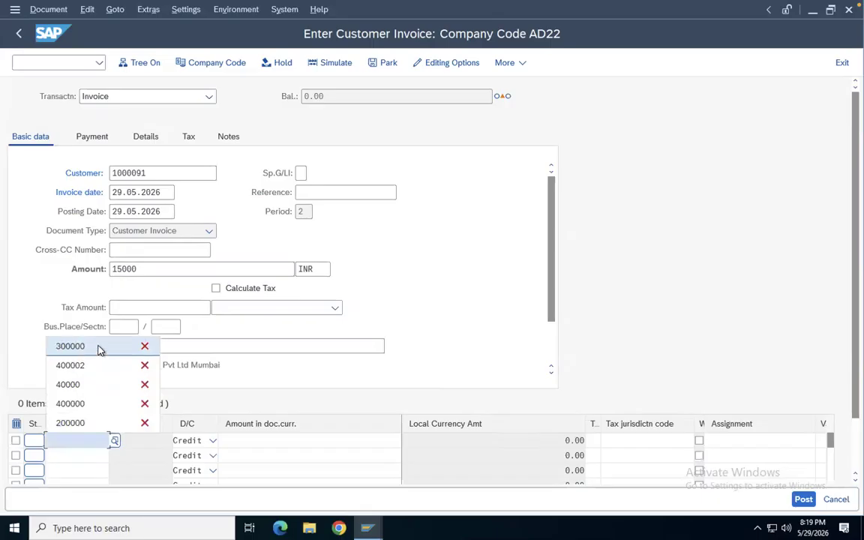
pyautogui.click(75, 346)
pyautogui.click(241, 440)
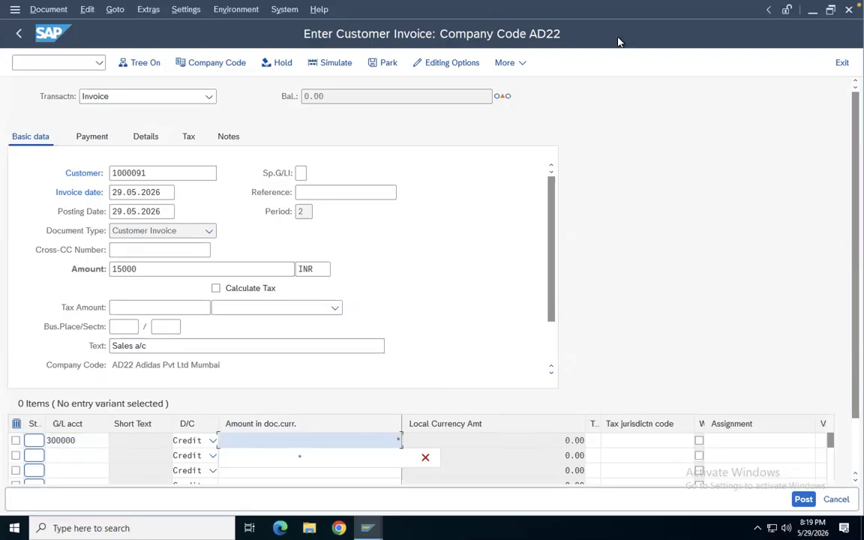
# Set the invoice date to 10.04.2026
pyautogui.click(136, 192)
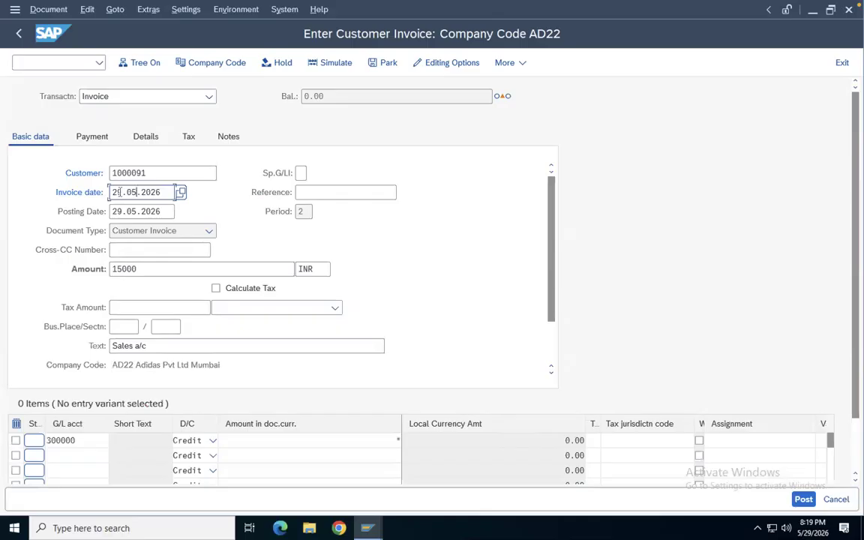
pyautogui.press('BackSpace')
pyautogui.press('BackSpace')
pyautogui.press('BackSpace')
pyautogui.press('BackSpace')
pyautogui.press('BackSpace')
pyautogui.press('BackSpace')
pyautogui.press('BackSpace')
pyautogui.press('BackSpace')
pyautogui.press('BackSpace')
pyautogui.press('BackSpace')
pyautogui.press('BackSpace')
pyautogui.write('01')
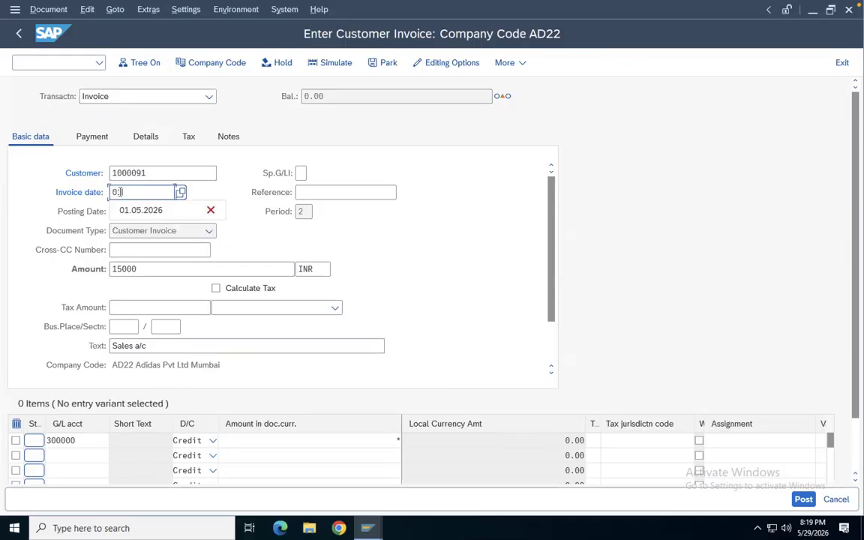
pyautogui.write('/')
pyautogui.press('BackSpace')
pyautogui.press('BackSpace')
pyautogui.press('BackSpace')
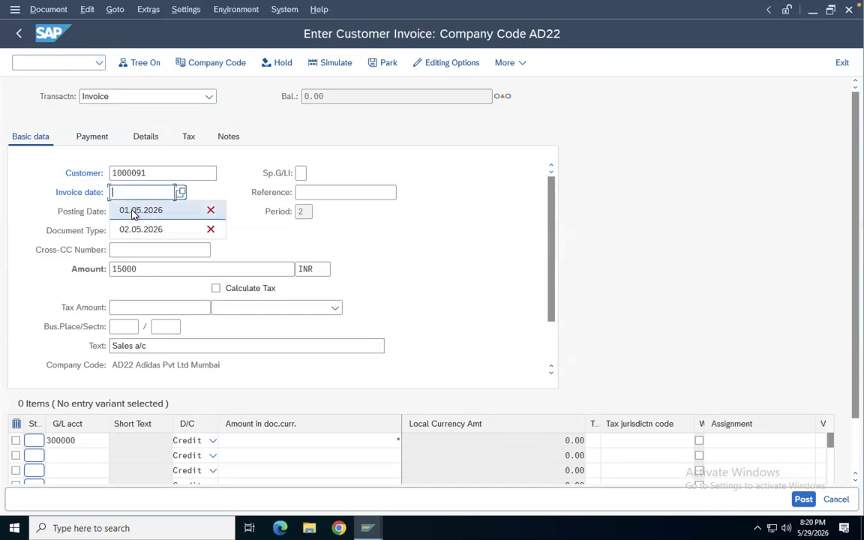
pyautogui.write('10')
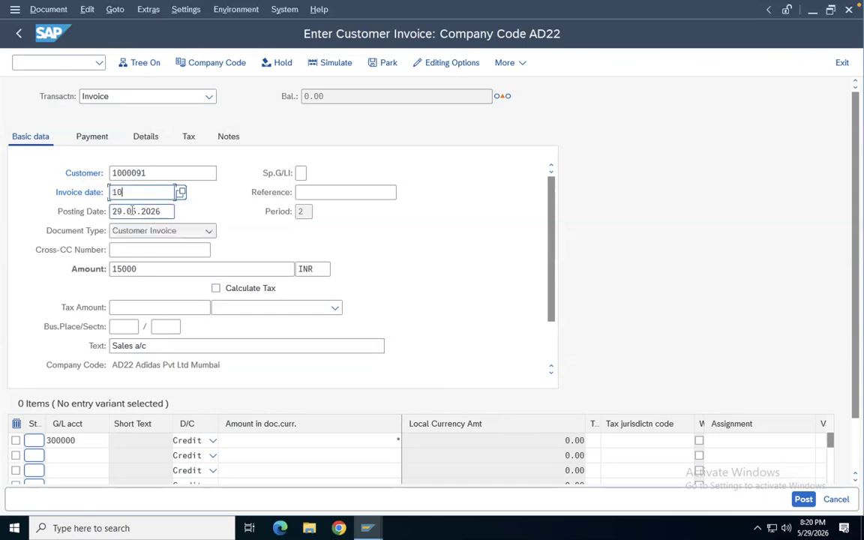
pyautogui.write('.04.2026')
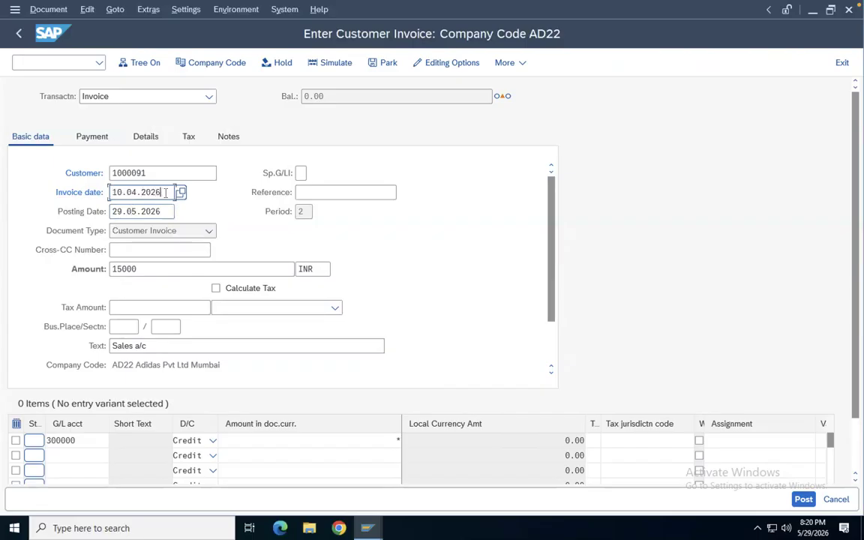
# Copy the invoice date into the posting date, making it 10.04.2026
pyautogui.moveTo(166, 192); pyautogui.dragTo(81, 193)
pyautogui.hotkey('ctrl', 'c')
pyautogui.moveTo(167, 211); pyautogui.dragTo(65, 211)
pyautogui.hotkey('ctrl', 'v')
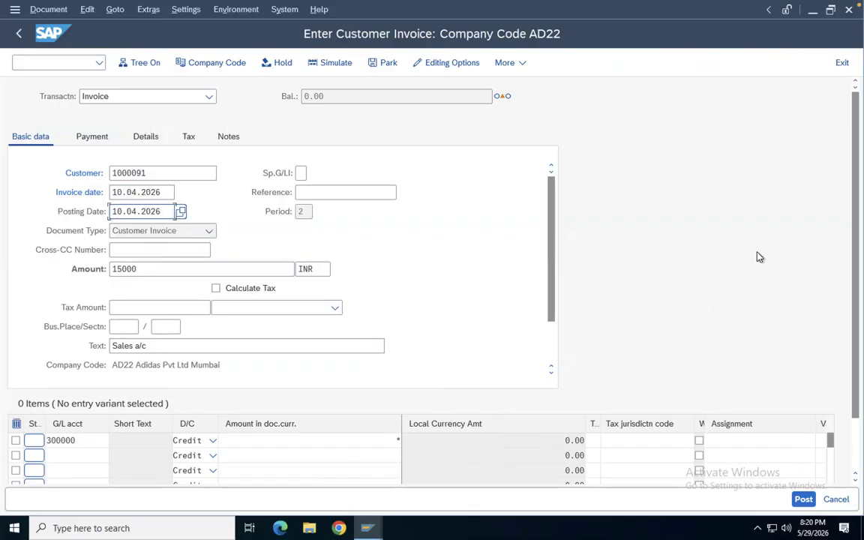
# Set the first line item's text to Sales a/c
pyautogui.scroll(-2, 842, 439)
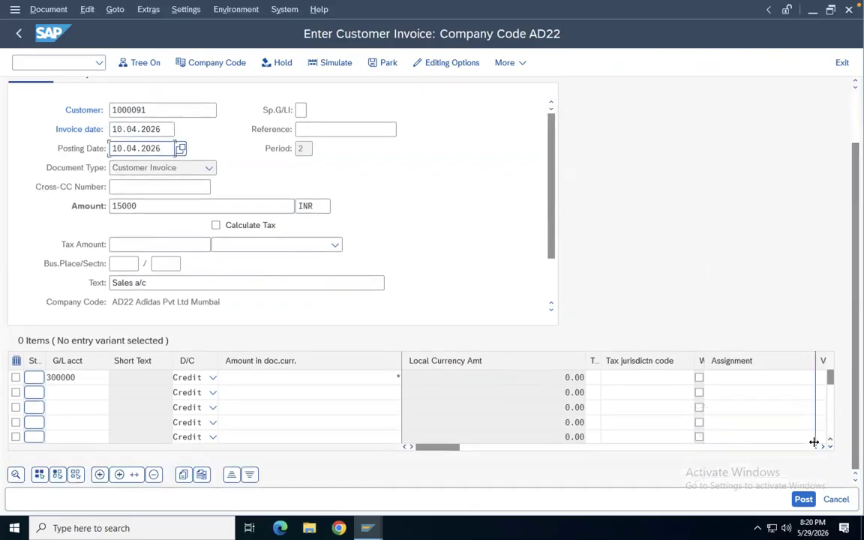
pyautogui.click(822, 446)
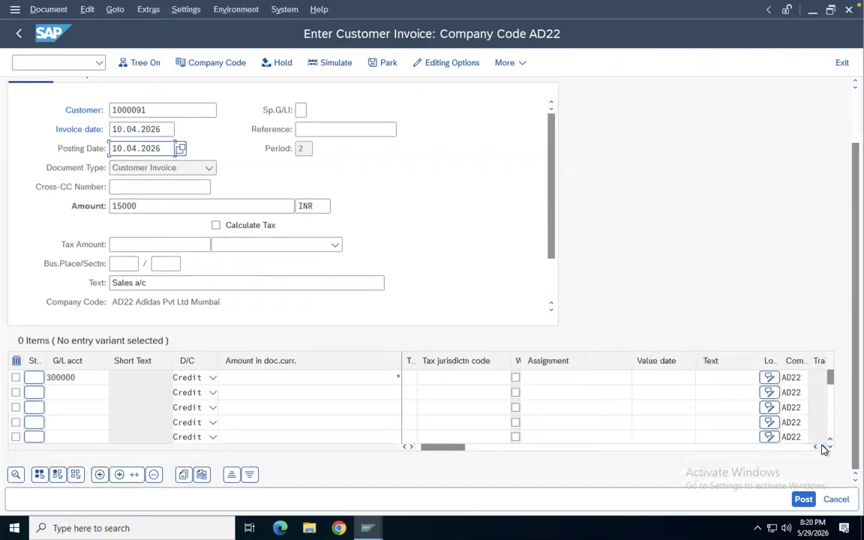
pyautogui.click(710, 376)
pyautogui.press('space')
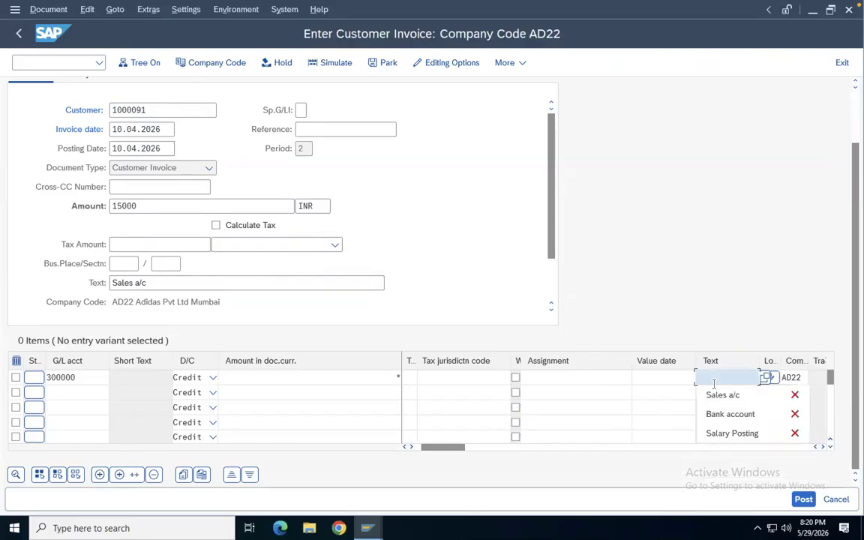
pyautogui.click(721, 396)
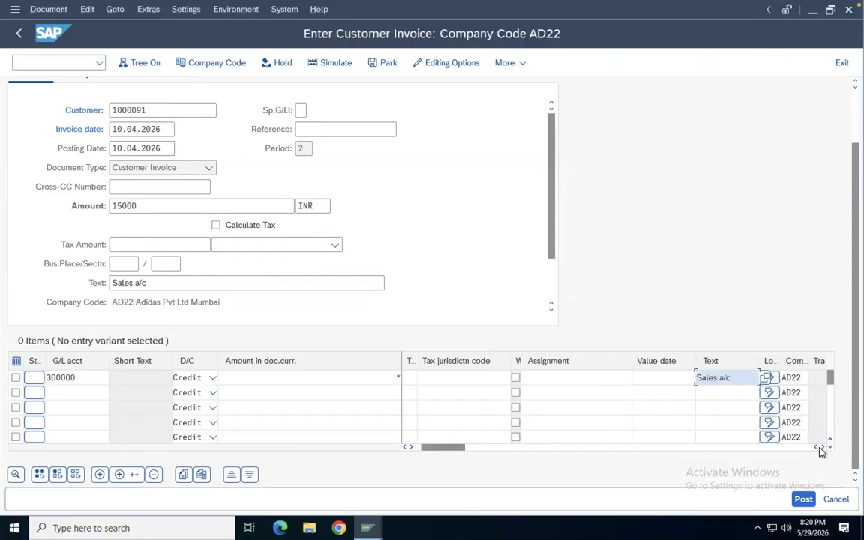
# Set the first line item's cost center to CCA and confirm the entries
pyautogui.click(823, 448)
pyautogui.click(823, 448)
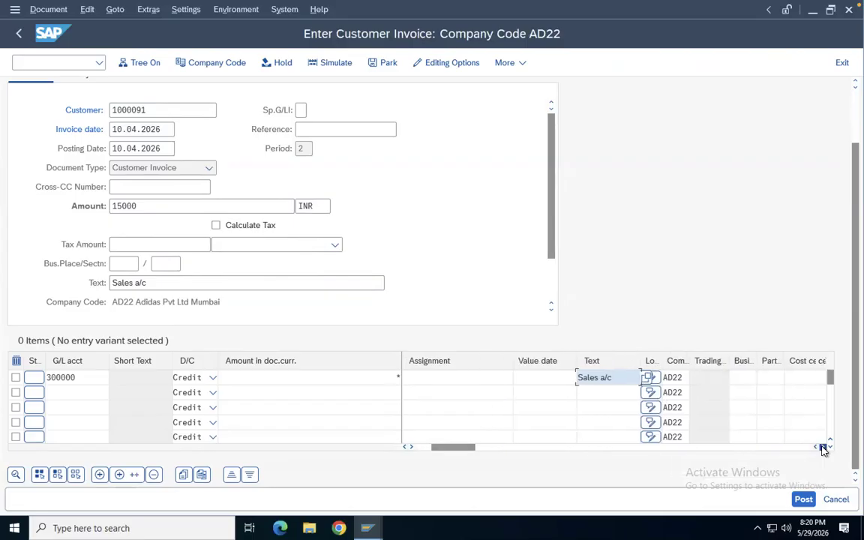
pyautogui.click(823, 448)
pyautogui.click(689, 376)
pyautogui.write('cc')
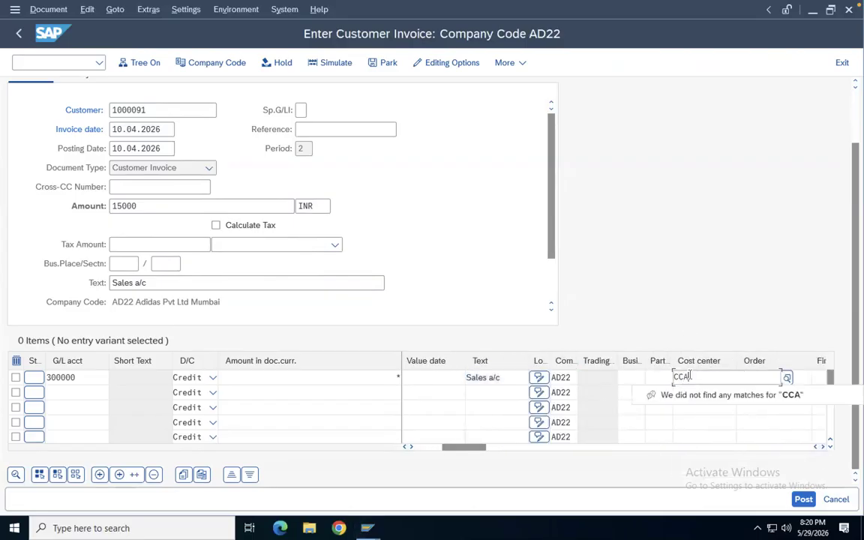
pyautogui.press('Return')
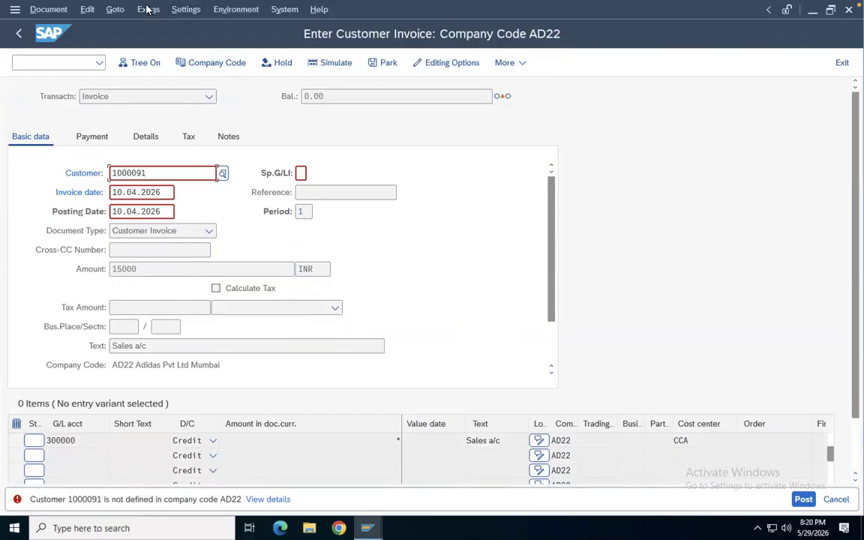
pyautogui.click(180, 9)
pyautogui.moveTo(116, 14)
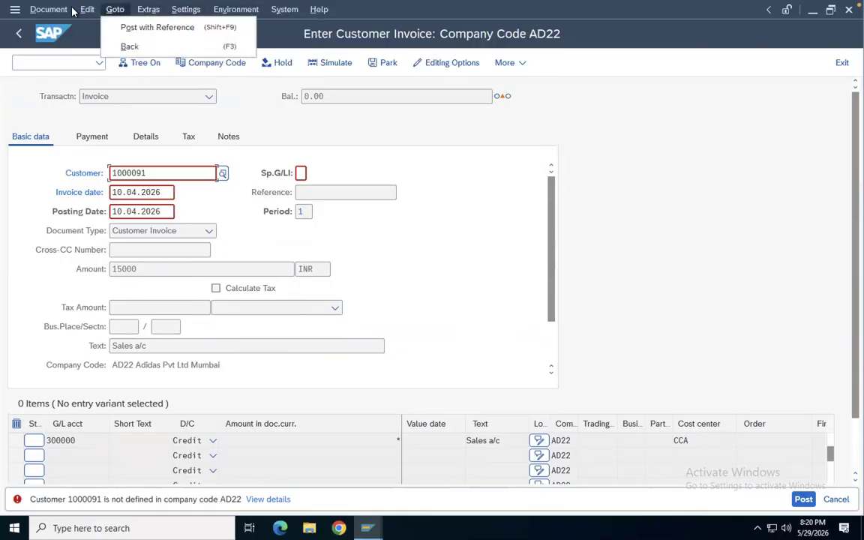
pyautogui.moveTo(54, 9)
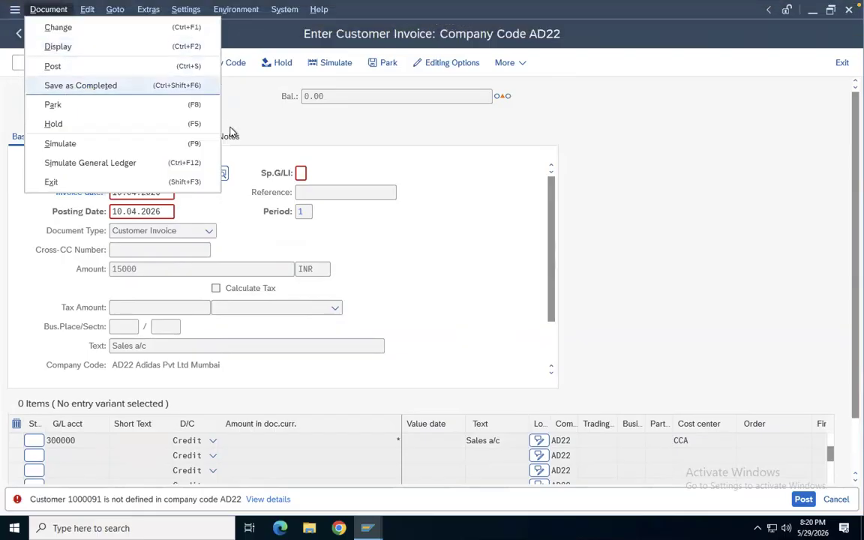
pyautogui.click(422, 166)
# Switch the invoice entry to company code HP30
pyautogui.click(203, 64)
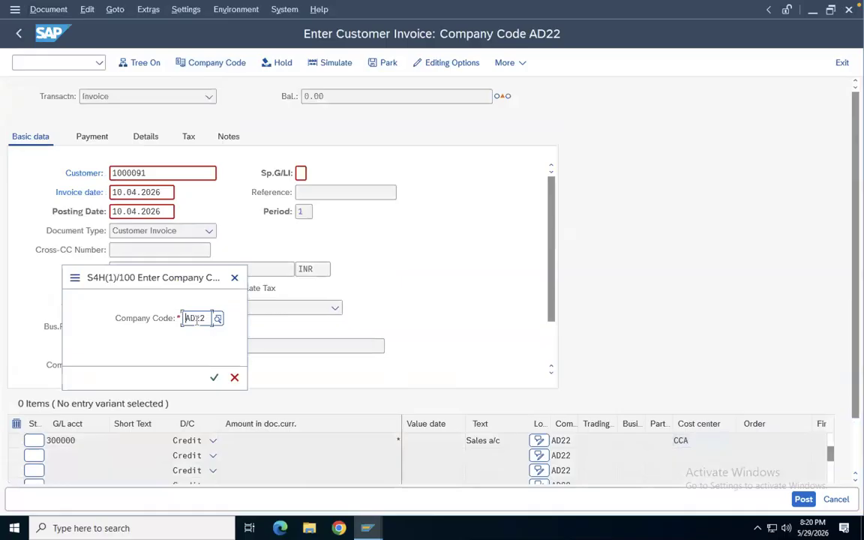
pyautogui.write('HP30')
pyautogui.press('Return')
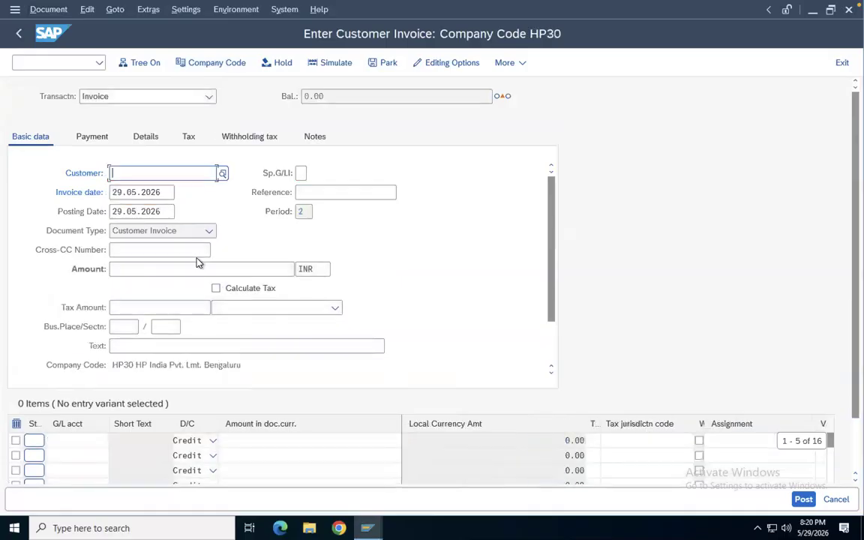
# Set the invoice date to 10.04.2026 for the customer
pyautogui.click(142, 193)
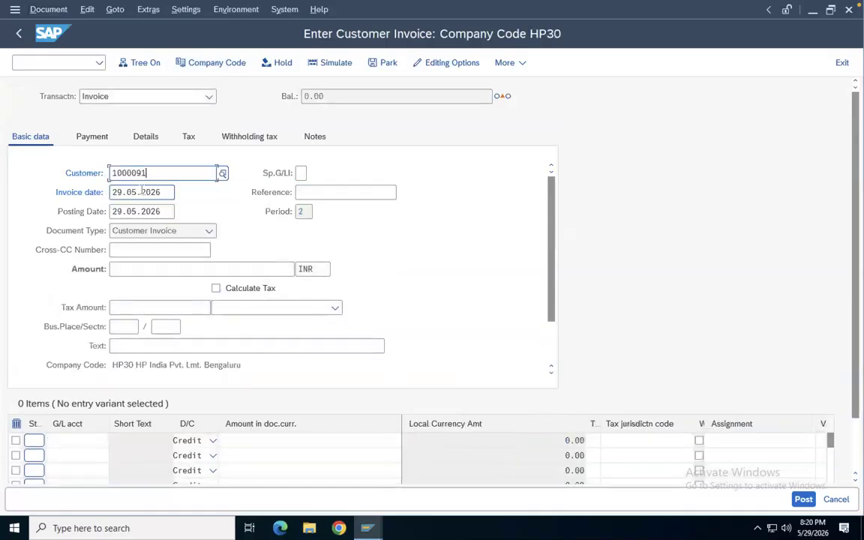
pyautogui.moveTo(166, 193); pyautogui.dragTo(110, 193)
pyautogui.press('BackSpace')
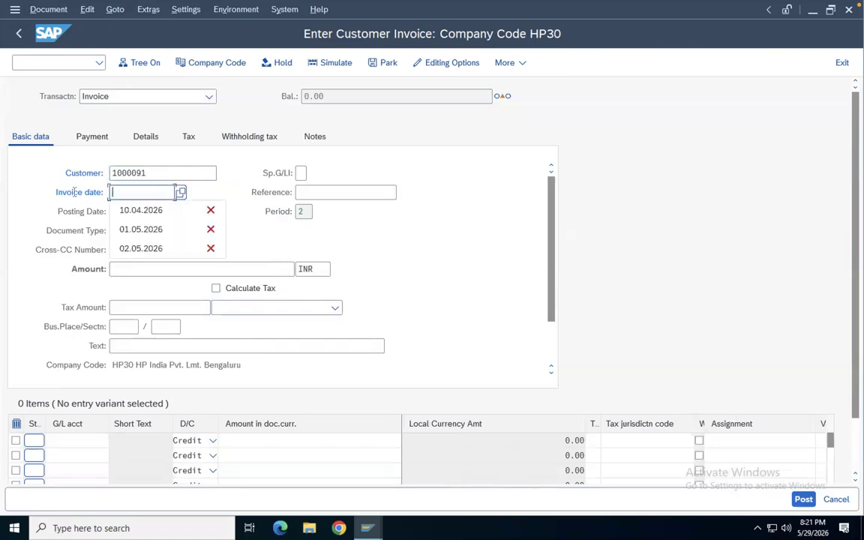
pyautogui.click(121, 212)
# Set the posting date to 10.04.2026
pyautogui.moveTo(165, 212); pyautogui.dragTo(88, 212)
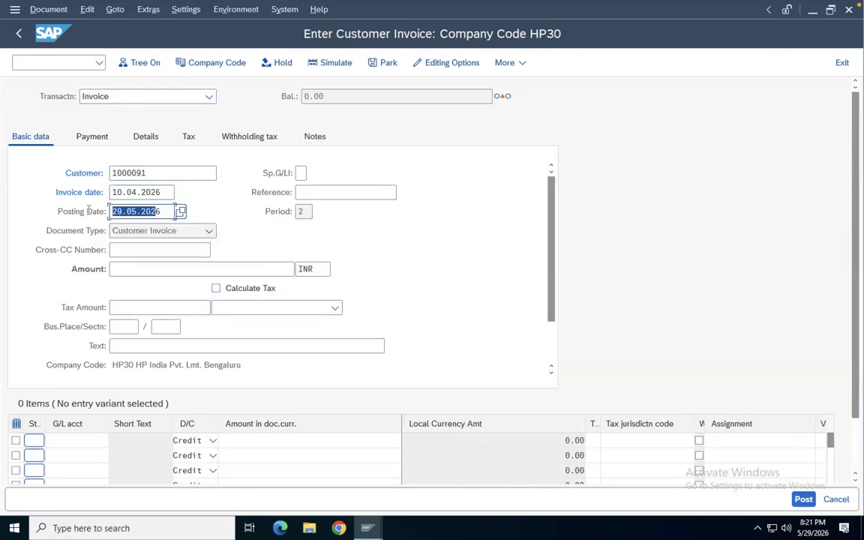
pyautogui.write('1')
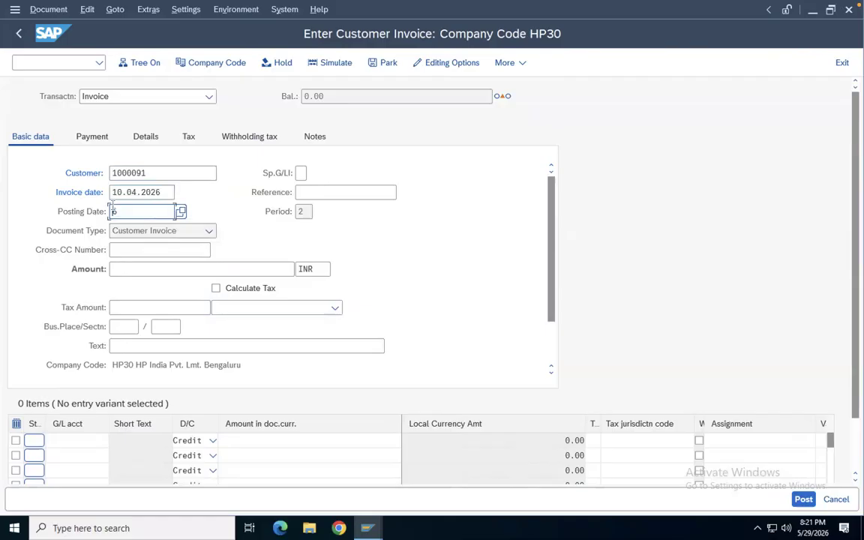
pyautogui.press('BackSpace')
pyautogui.click(127, 229)
# Enter an invoice amount of 5000 INR and the header text Sales a/c
pyautogui.click(125, 271)
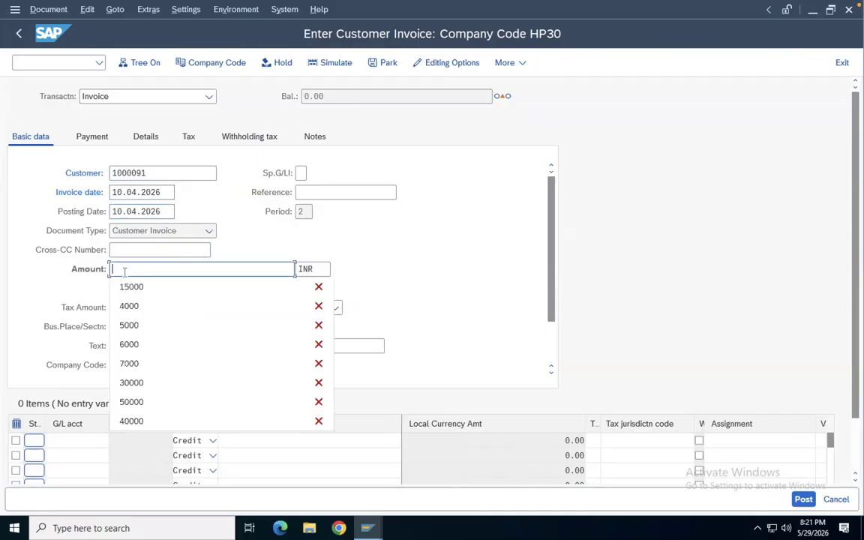
pyautogui.click(126, 325)
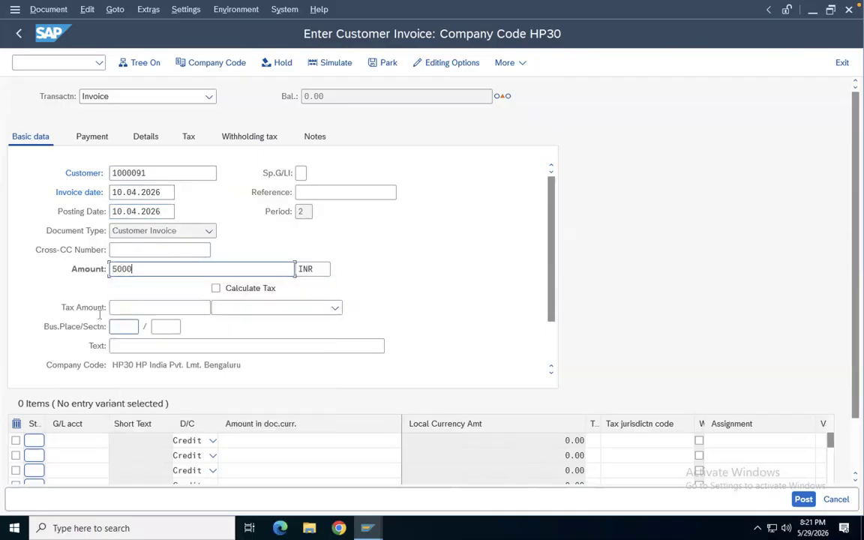
pyautogui.click(121, 345)
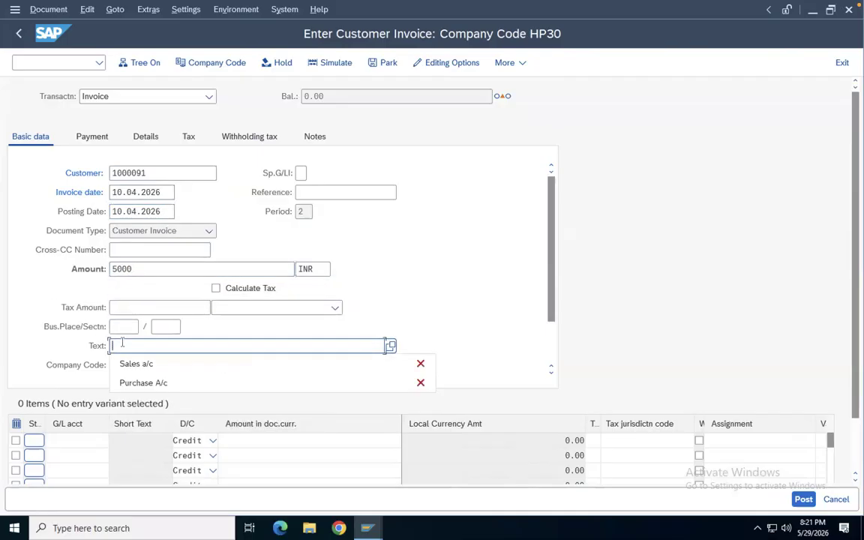
pyautogui.click(135, 365)
# Set the first line item's G/L account to 300000
pyautogui.click(69, 441)
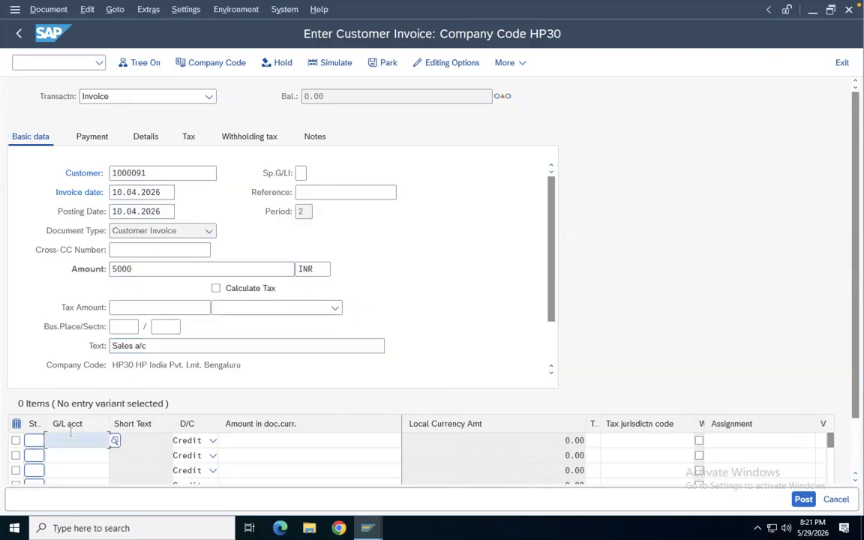
pyautogui.click(72, 346)
pyautogui.click(280, 440)
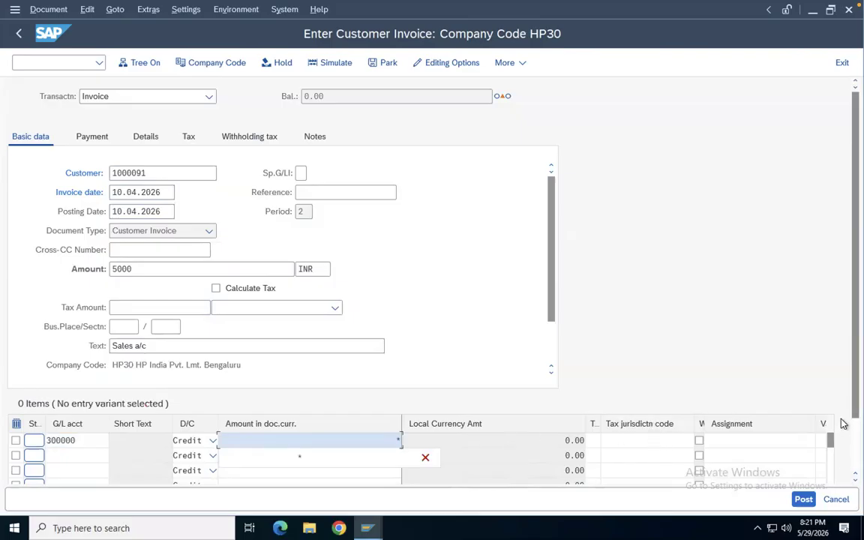
# Set the first line item's text to Sales a/c
pyautogui.moveTo(841, 418); pyautogui.dragTo(844, 475)
pyautogui.click(822, 442)
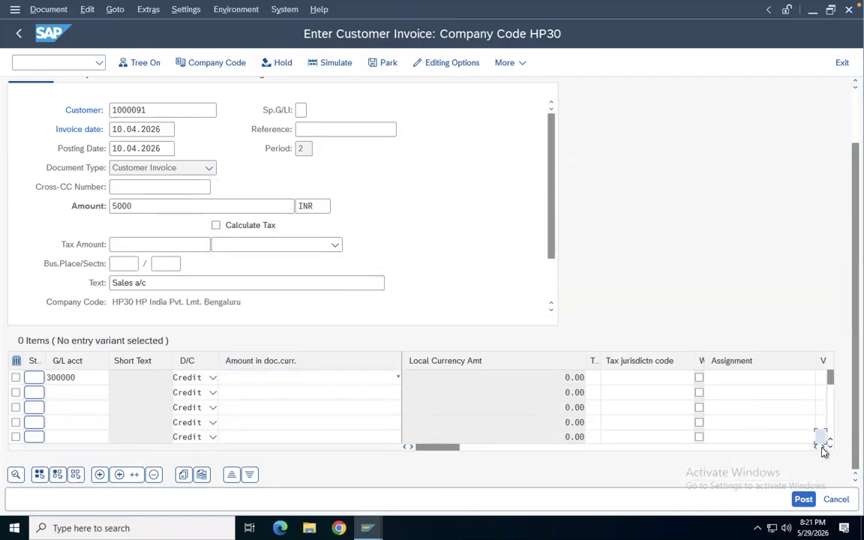
pyautogui.click(822, 447)
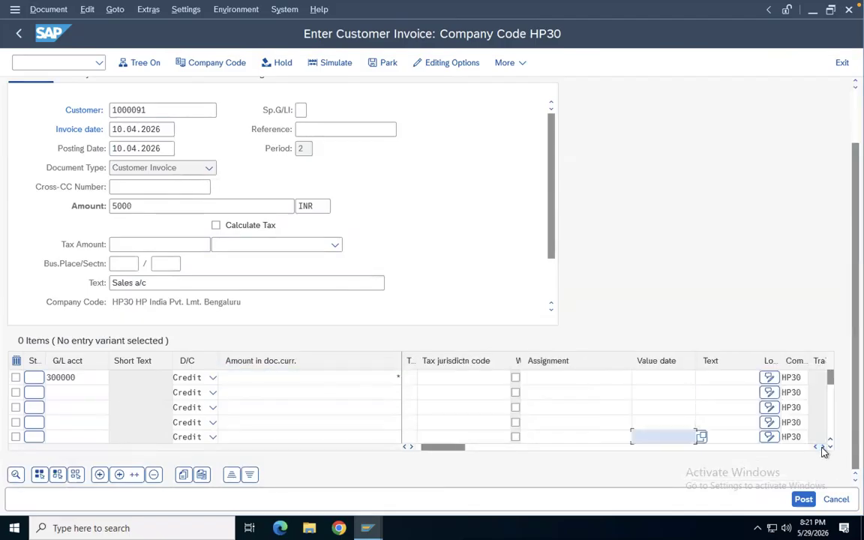
pyautogui.click(715, 376)
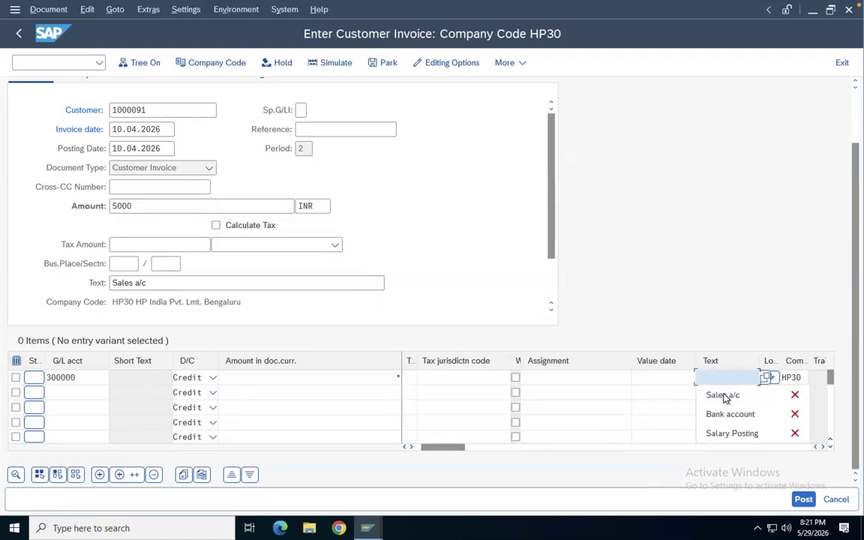
pyautogui.click(723, 395)
# Set the first line item's cost center to CCA and confirm the invoice entries
pyautogui.click(823, 447)
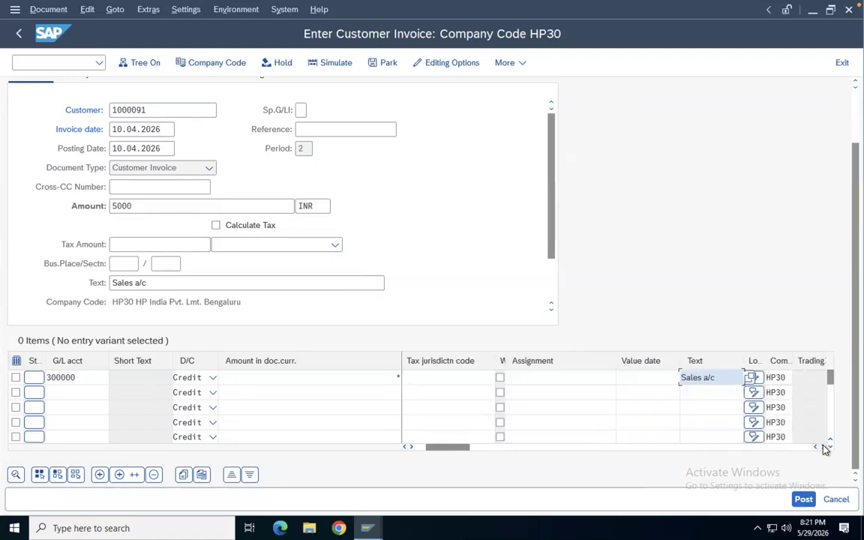
pyautogui.click(823, 447)
pyautogui.click(823, 447)
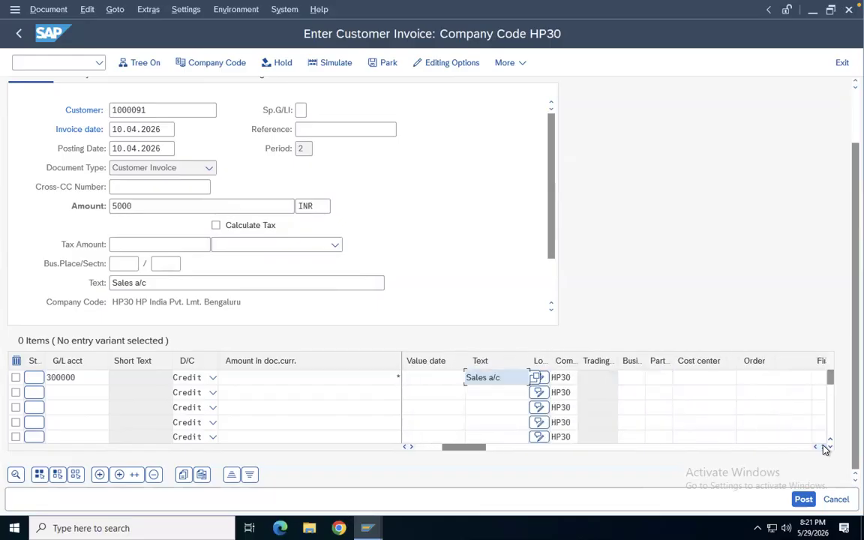
pyautogui.click(696, 377)
pyautogui.write('CCA')
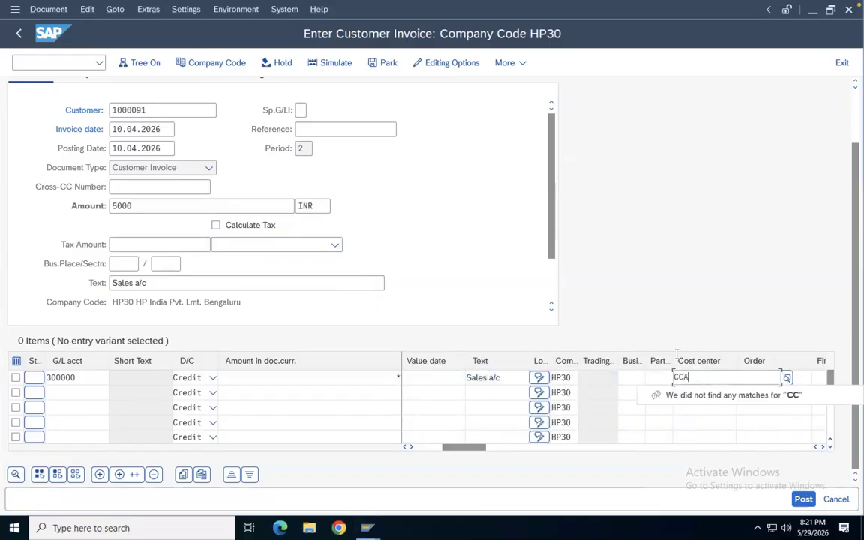
pyautogui.click(677, 289)
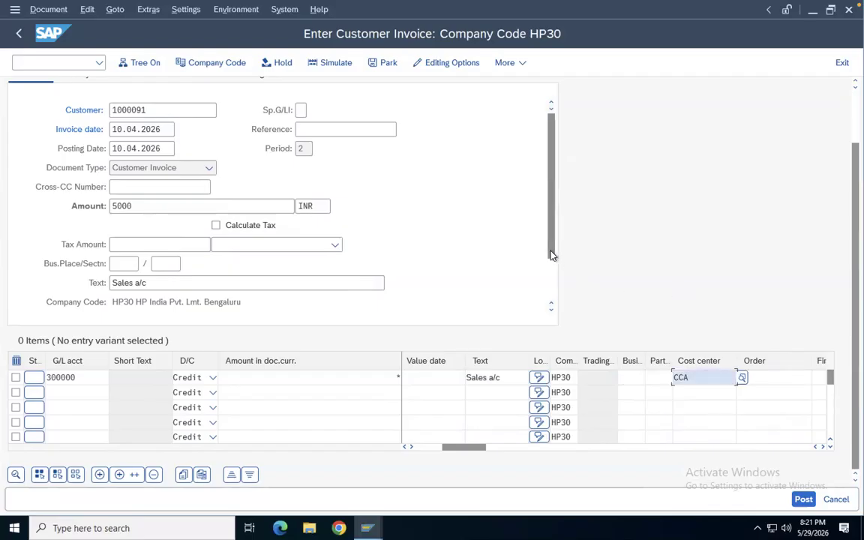
pyautogui.press('Return')
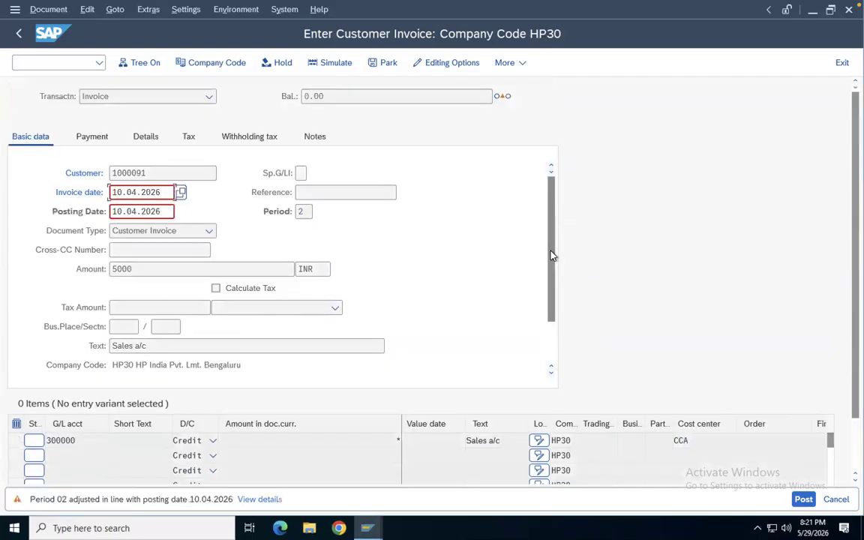
pyautogui.press('Return')
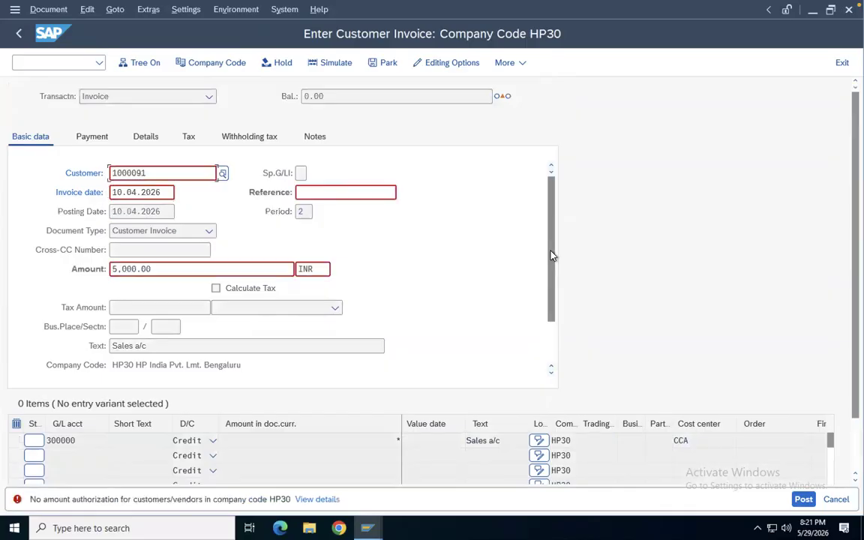
# Open transaction OB57 to maintain user tolerance group assignments
pyautogui.click(68, 66)
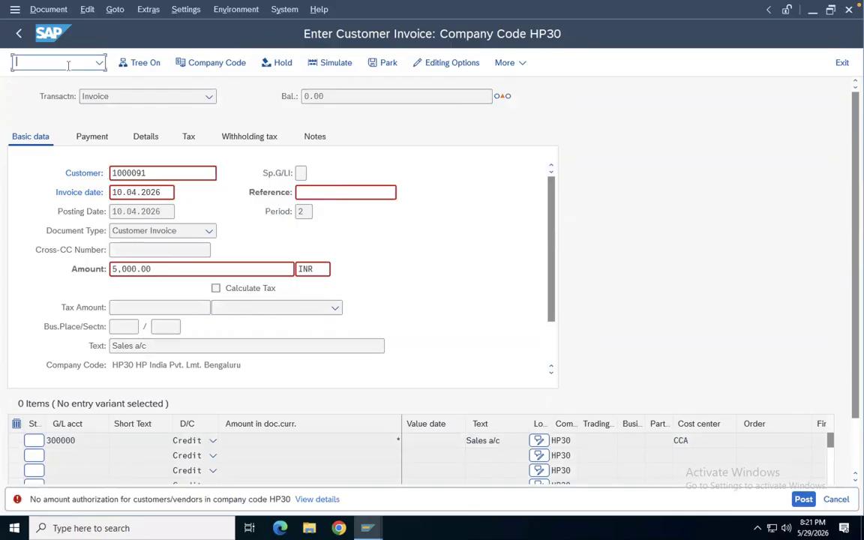
pyautogui.write('/NOB57')
pyautogui.press('Return')
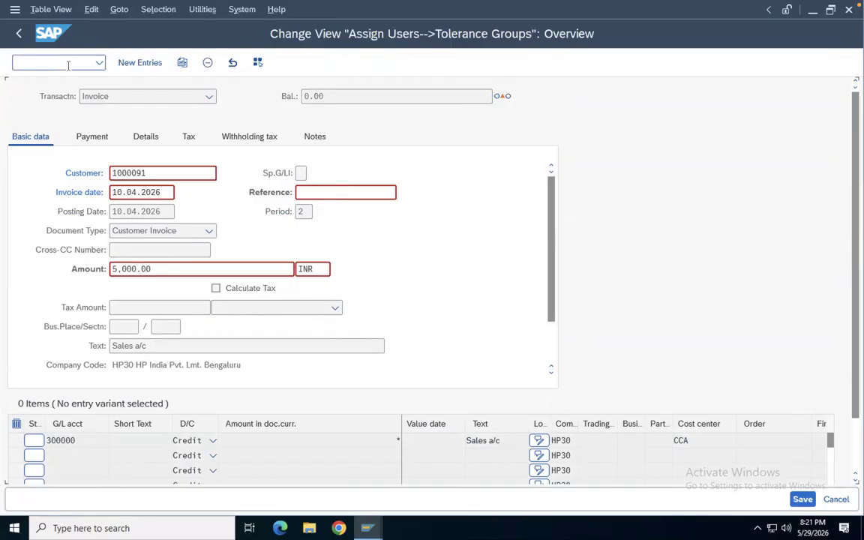
# Delete user KING's tolerance group assignment and save the change under the customizing request
pyautogui.click(13, 114)
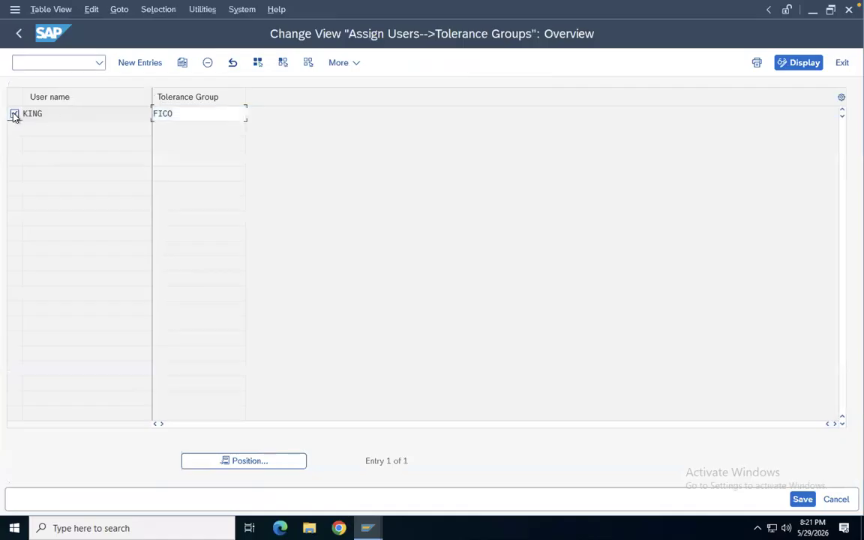
pyautogui.click(208, 63)
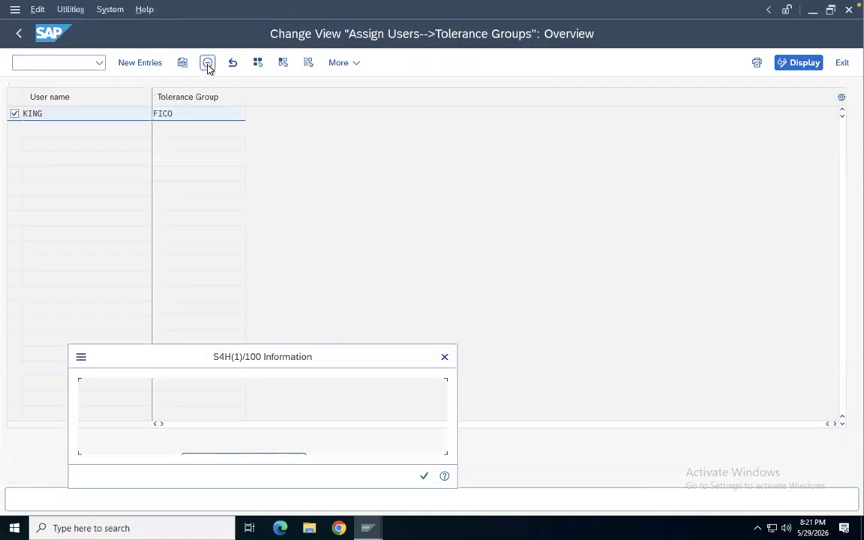
pyautogui.click(424, 476)
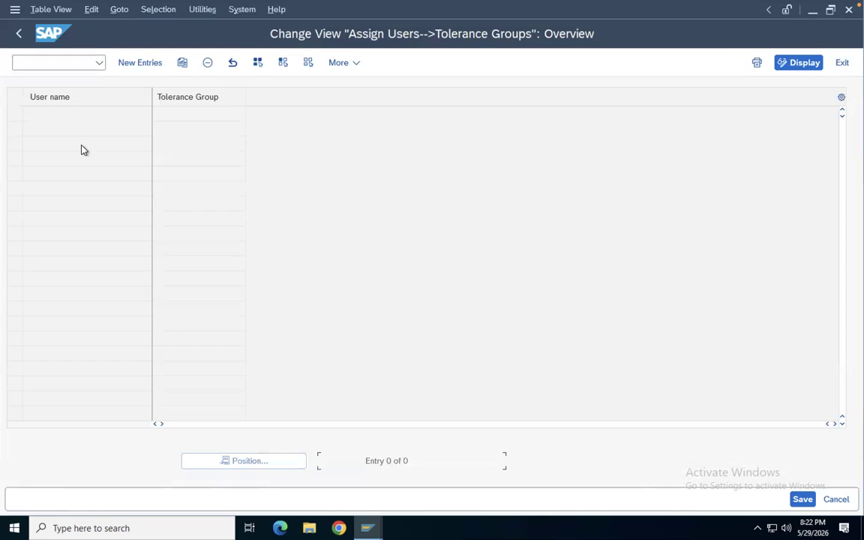
pyautogui.click(802, 499)
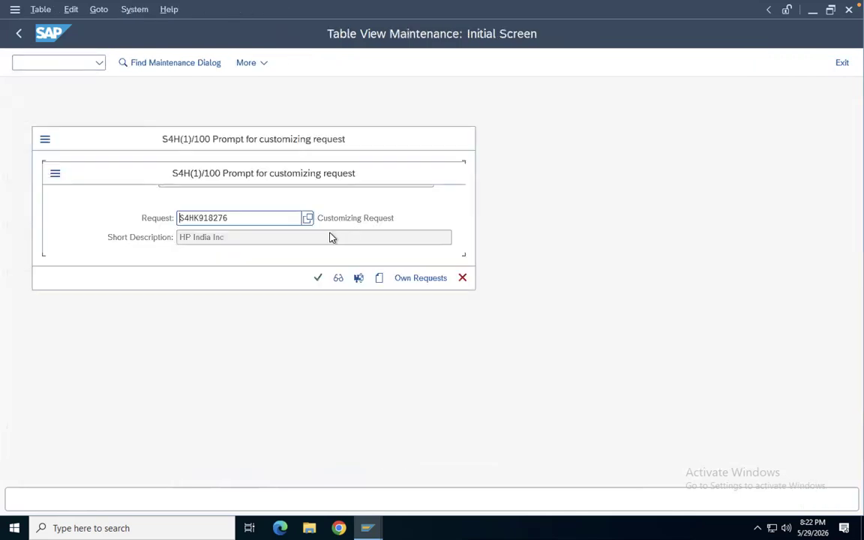
pyautogui.click(319, 278)
# Open the customer invoice entry transaction for company code HP30
pyautogui.click(32, 60)
pyautogui.write('/NFB70')
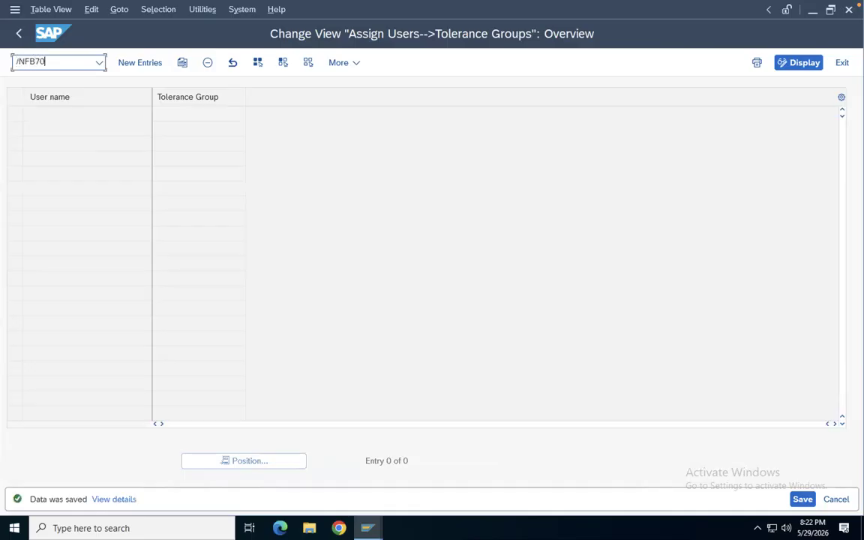
pyautogui.press('Return')
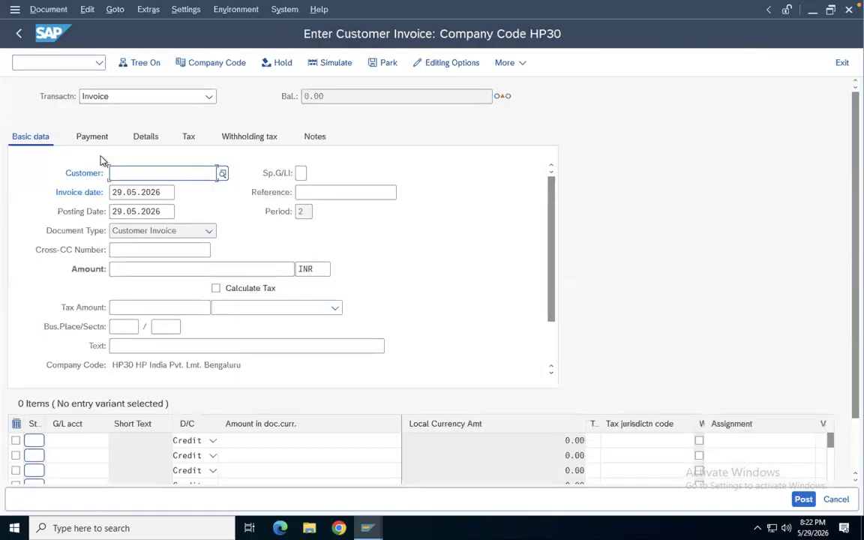
# Enter customer 1000091 and an invoice amount of 5000 INR
pyautogui.click(118, 171)
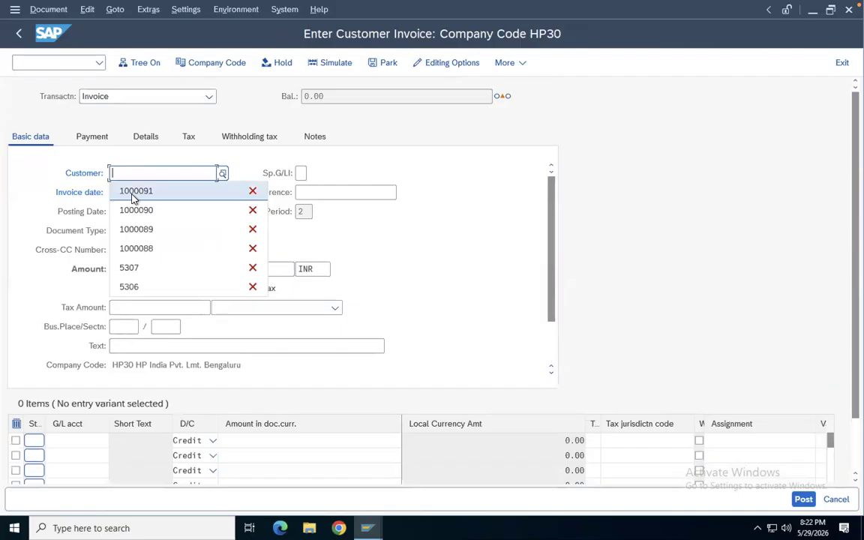
pyautogui.click(132, 190)
pyautogui.click(120, 270)
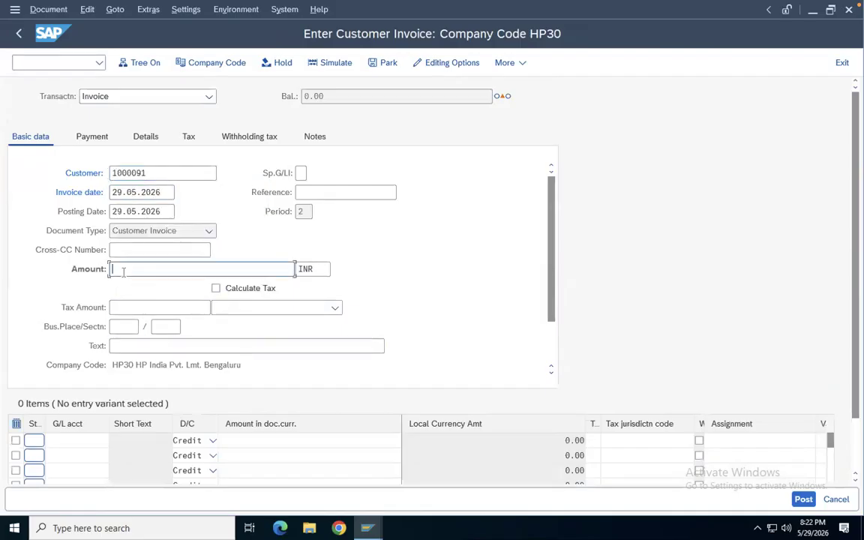
pyautogui.click(129, 288)
# Set both the invoice date and the posting date to 10.04.2026
pyautogui.doubleClick(169, 192)
pyautogui.press('BackSpace')
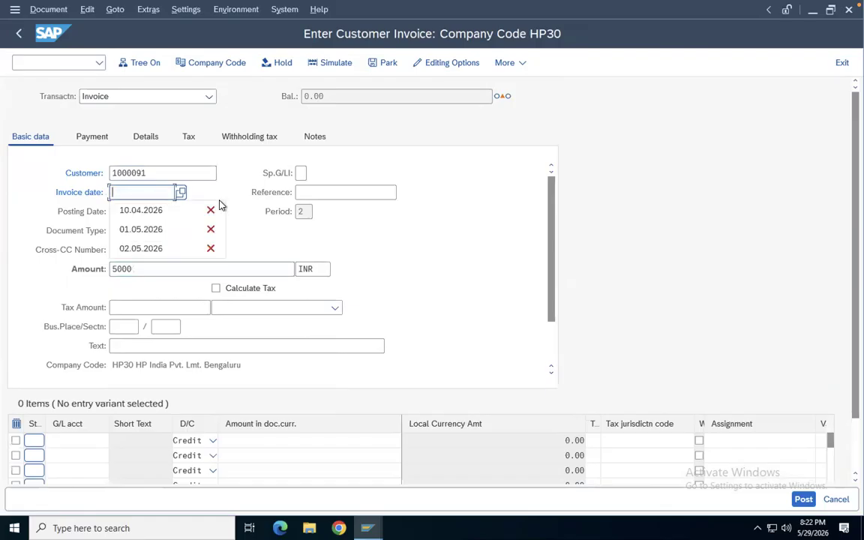
pyautogui.click(154, 211)
pyautogui.doubleClick(168, 211)
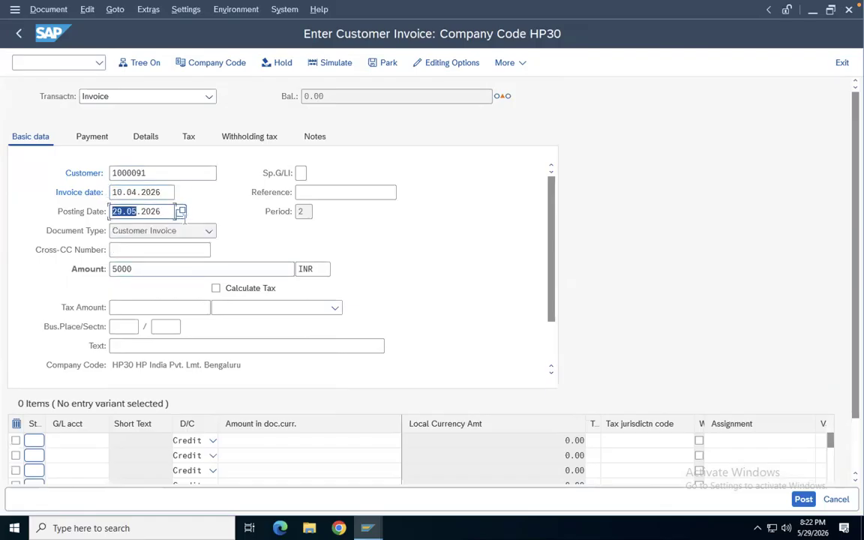
pyautogui.press('BackSpace')
pyautogui.click(141, 230)
# Set the invoice header text to Sales a/c
pyautogui.press('Tab')
pyautogui.press('BackSpace')
pyautogui.click(137, 367)
# Enter G/L account 300000 on the first line item
pyautogui.click(64, 442)
pyautogui.press('BackSpace')
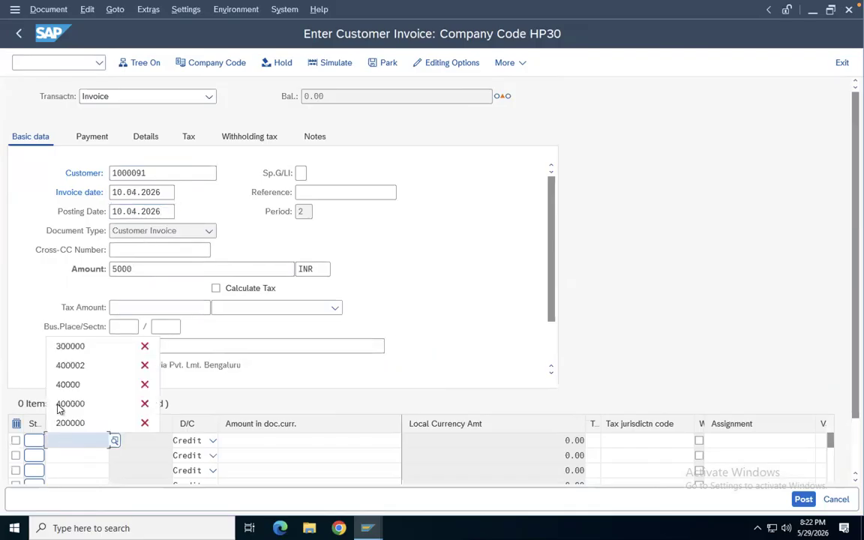
pyautogui.click(84, 347)
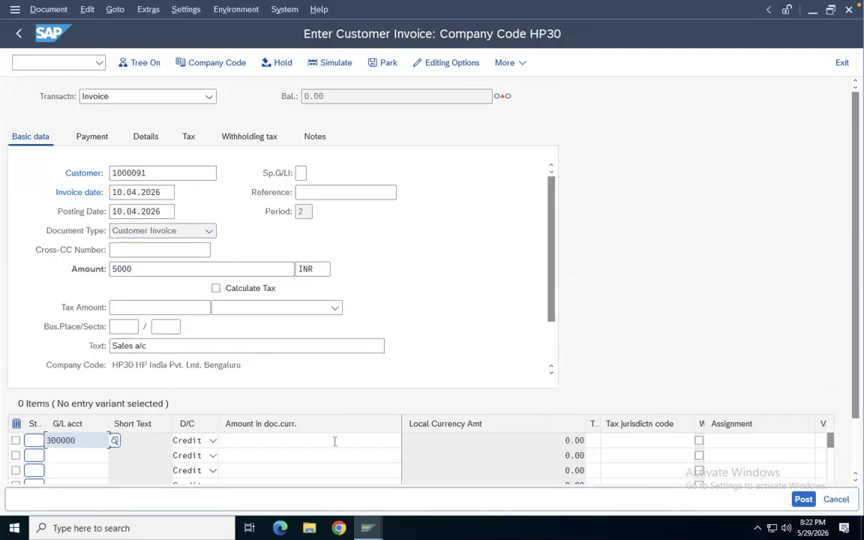
# Set the first line item's amount to * so it takes the open balance
pyautogui.click(334, 441)
pyautogui.press('BackSpace')
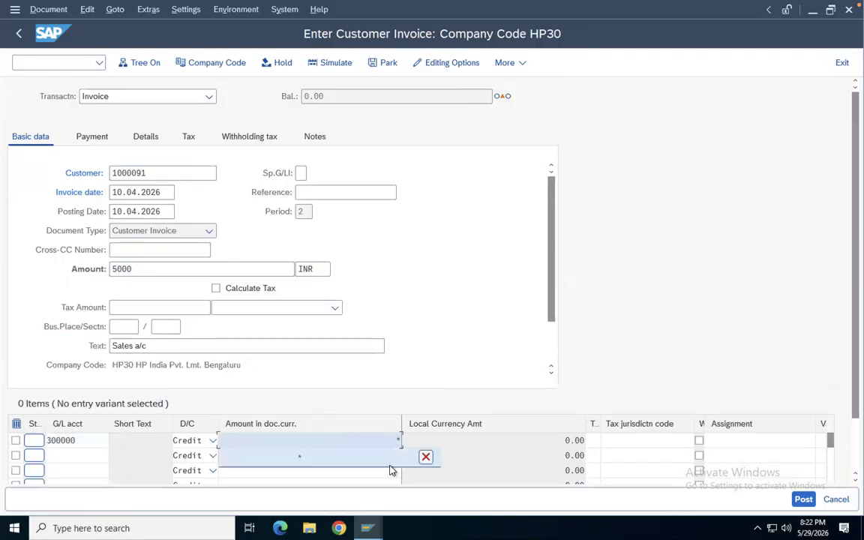
pyautogui.click(348, 458)
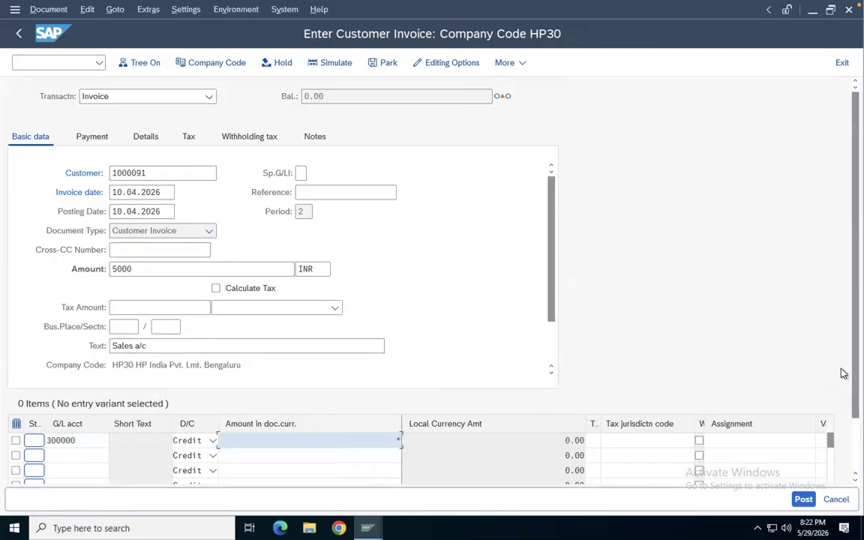
# Enter Sales a/c as the first line item's text
pyautogui.scroll(-1, 843, 420)
pyautogui.scroll(-2, 844, 424)
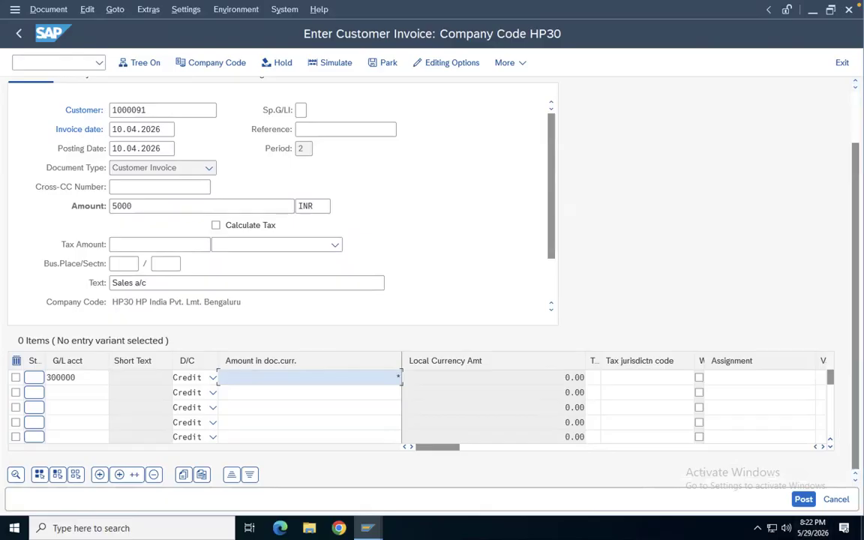
pyautogui.click(823, 447)
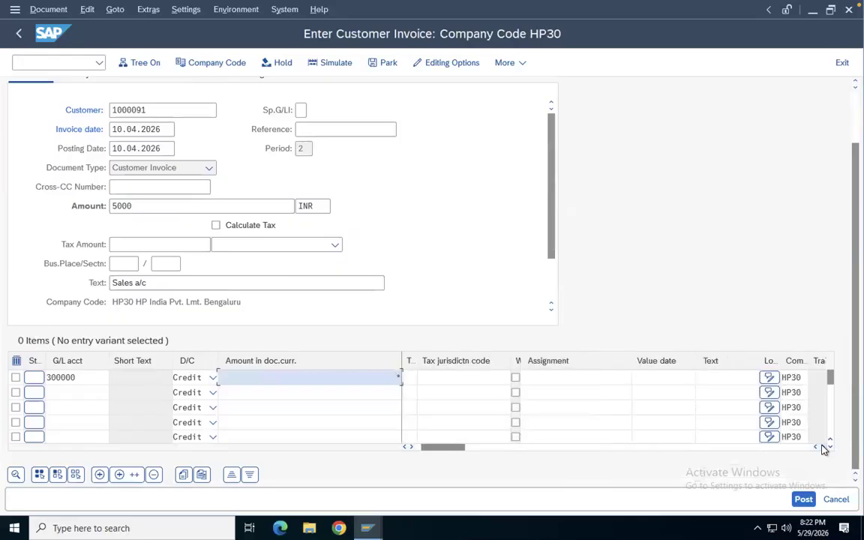
pyautogui.click(823, 447)
pyautogui.click(714, 379)
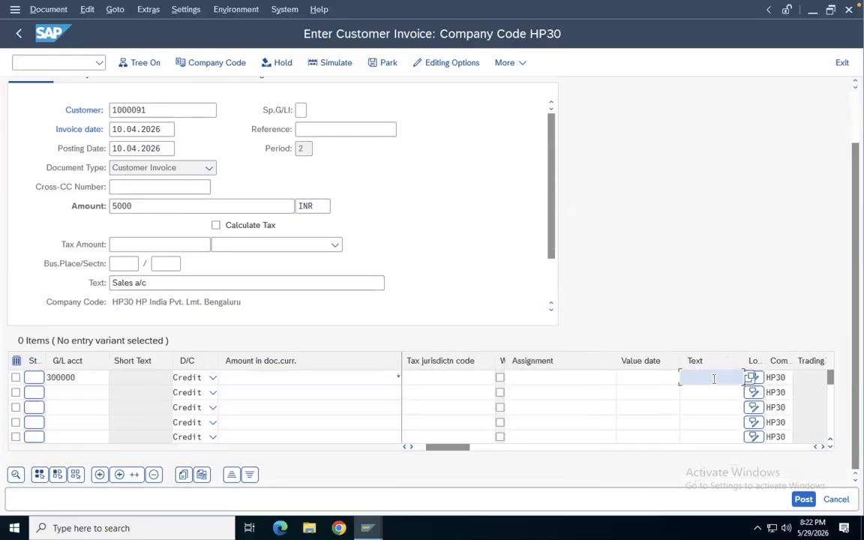
pyautogui.click(710, 395)
pyautogui.click(823, 447)
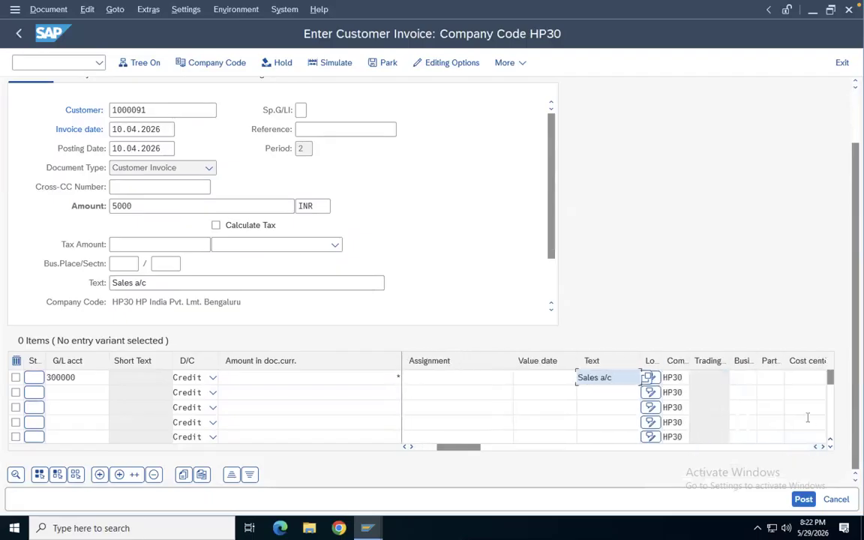
# Assign cost center CCA to the first line item and confirm the entries
pyautogui.click(795, 378)
pyautogui.write('CCA')
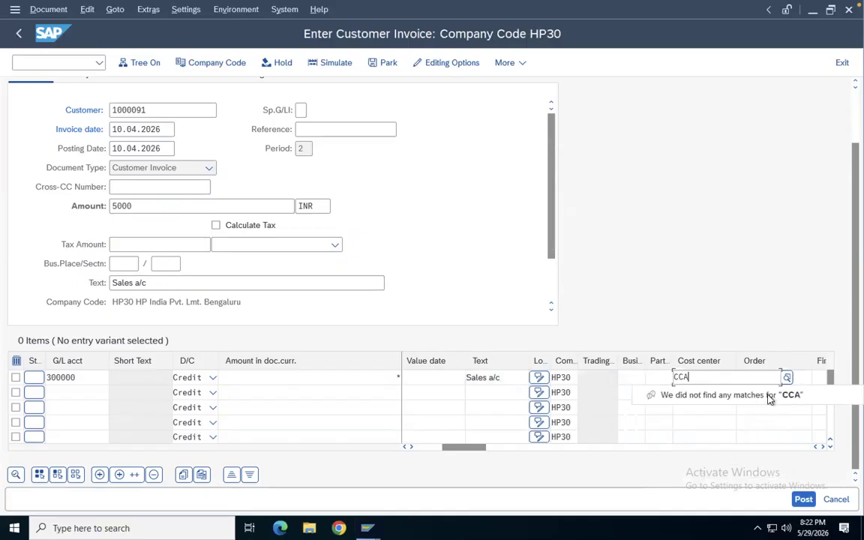
pyautogui.click(766, 407)
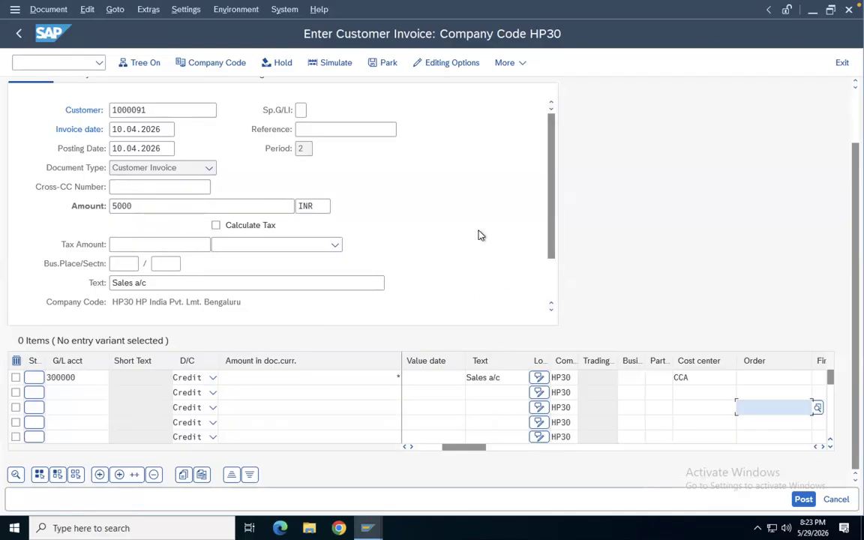
pyautogui.press('Return')
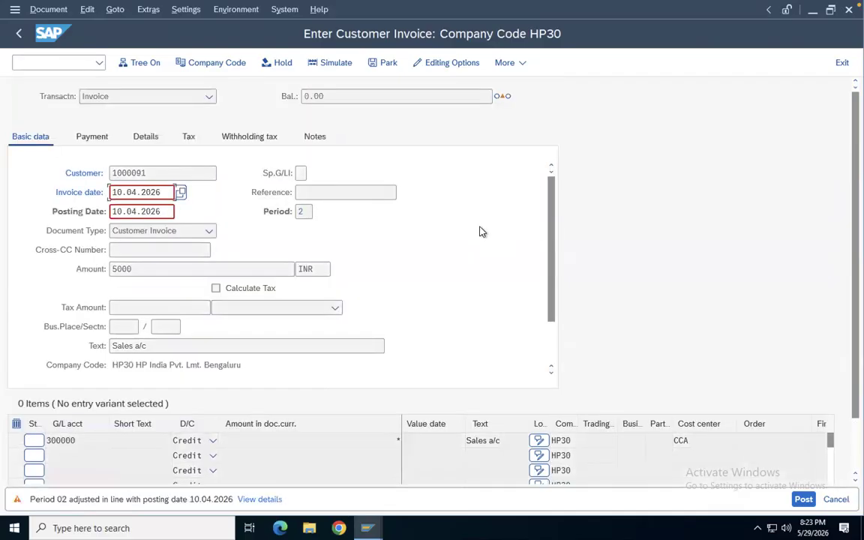
pyautogui.press('Return')
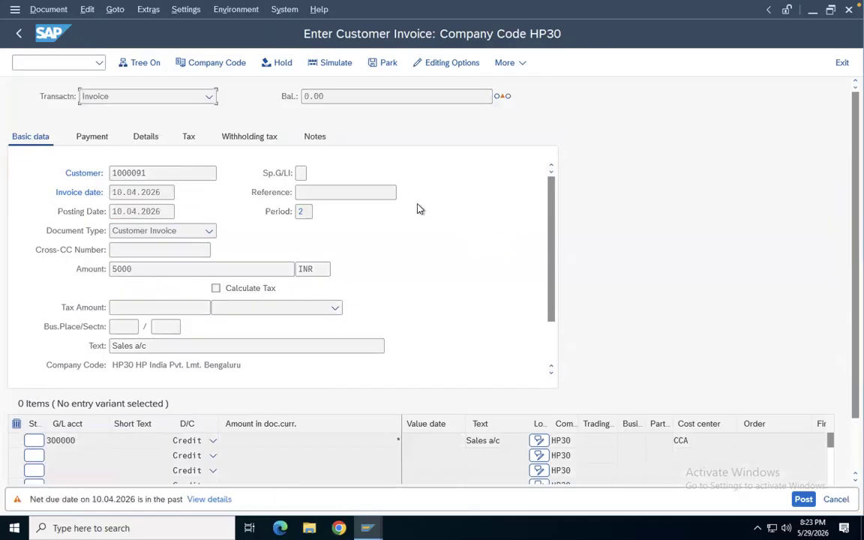
# Post the customer invoice, confirming the warnings along the way
pyautogui.click(803, 499)
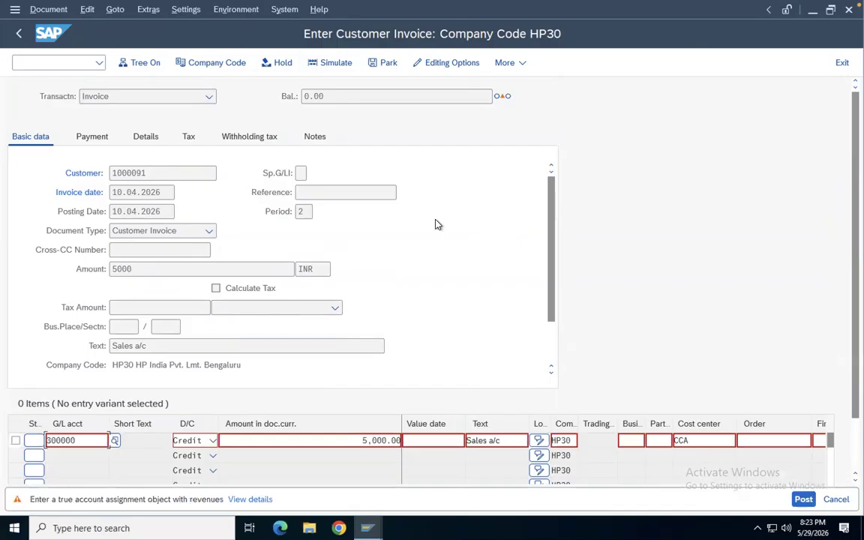
pyautogui.press('Return')
pyautogui.press('Return')
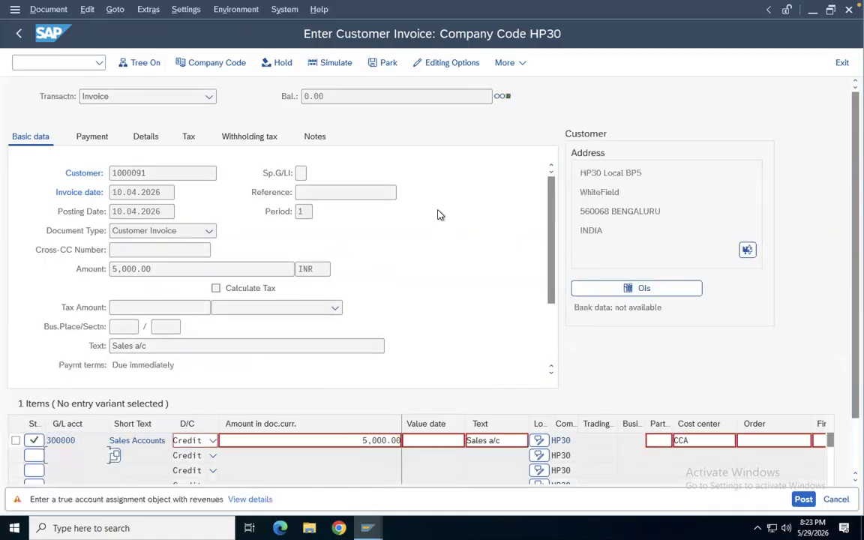
pyautogui.press('Return')
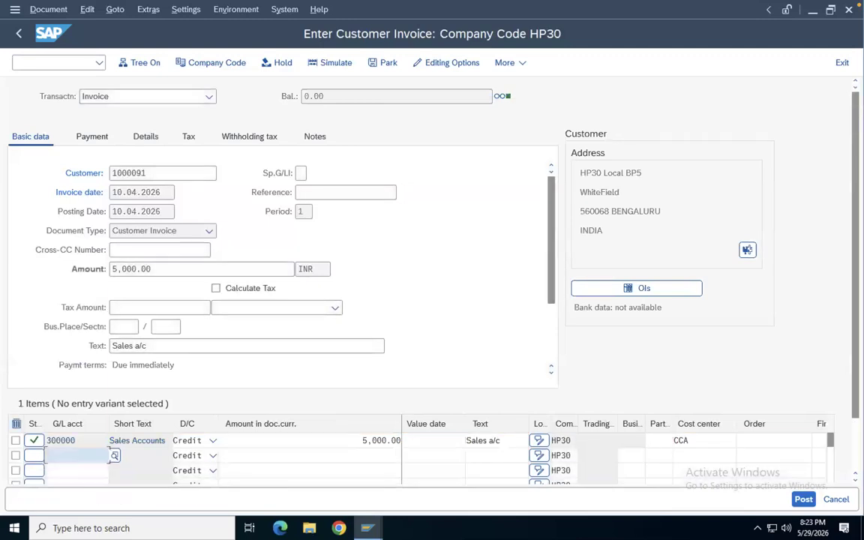
pyautogui.click(807, 501)
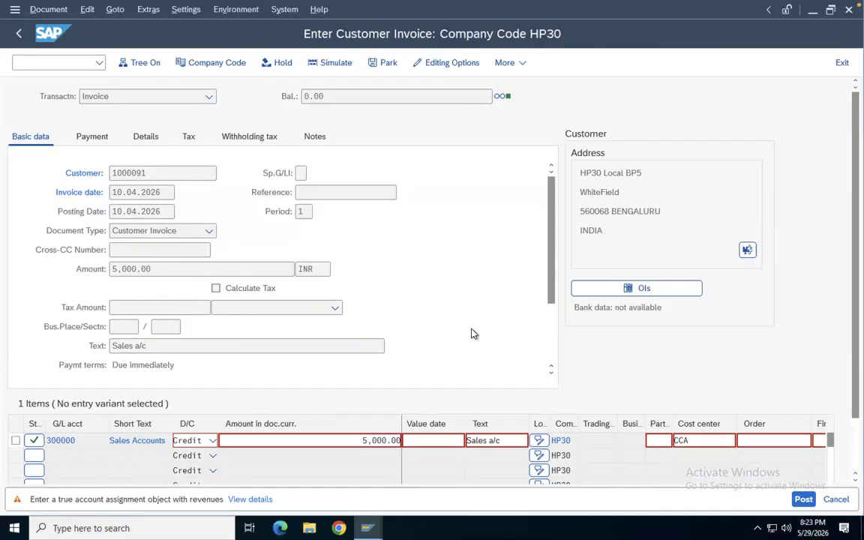
pyautogui.press('Return')
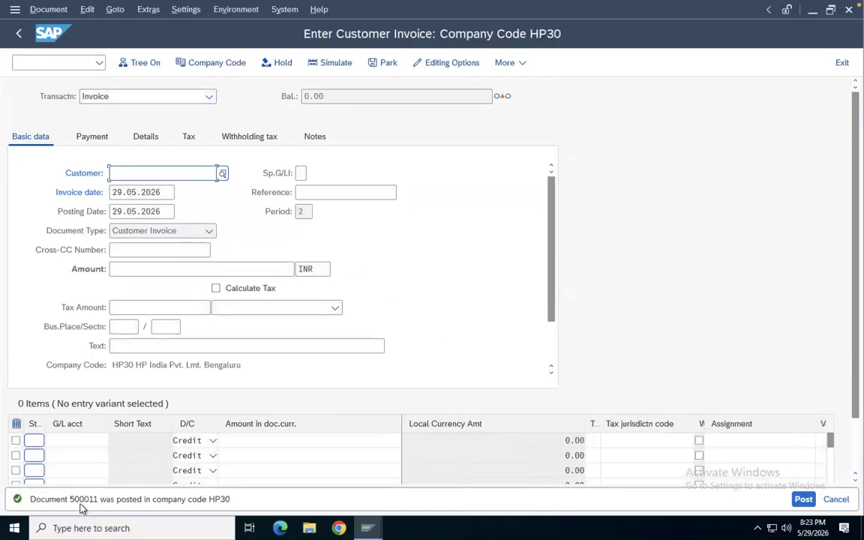
# Display the posted document 500011 in company code HP30 for fiscal year 2026 with FB03
pyautogui.click(52, 57)
pyautogui.write('/NFB')
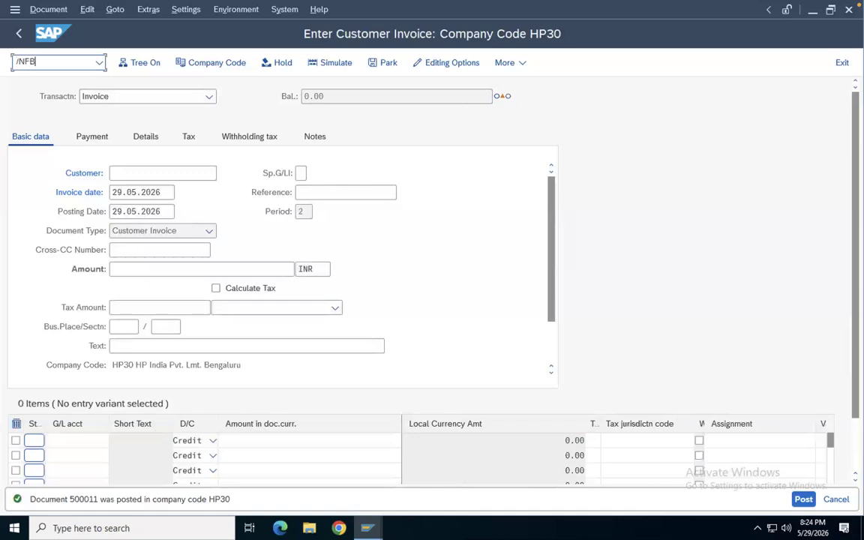
pyautogui.write('03')
pyautogui.press('Return')
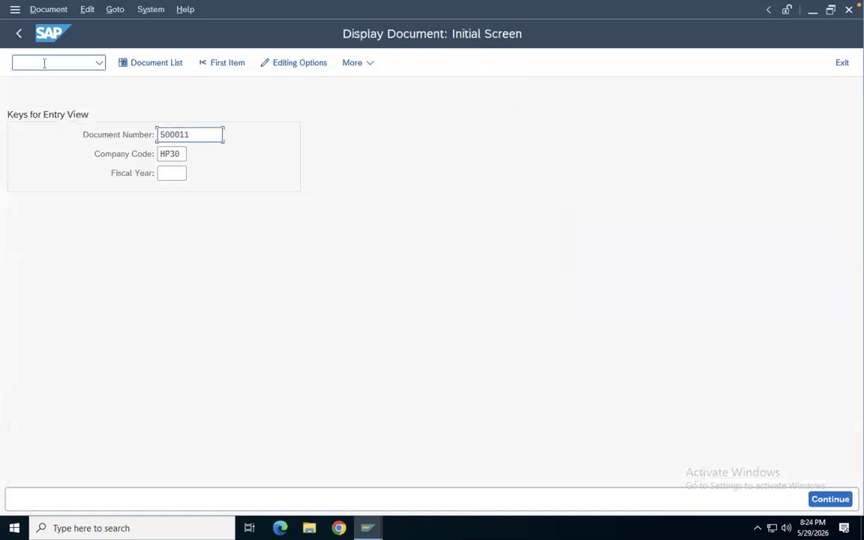
pyautogui.click(166, 173)
pyautogui.write('20')
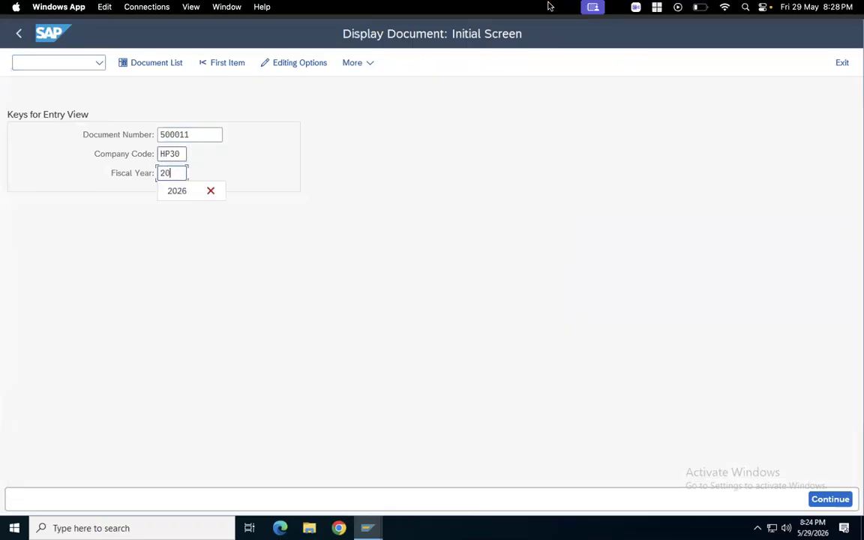
pyautogui.click(180, 187)
pyautogui.press('Return')
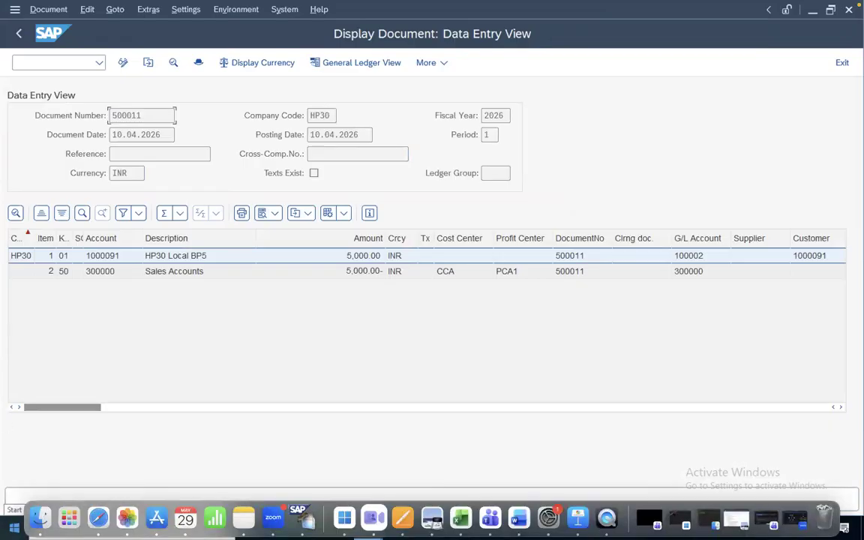
# Open customer line item display FBL5N in a new session
pyautogui.click(44, 61)
pyautogui.write('/')
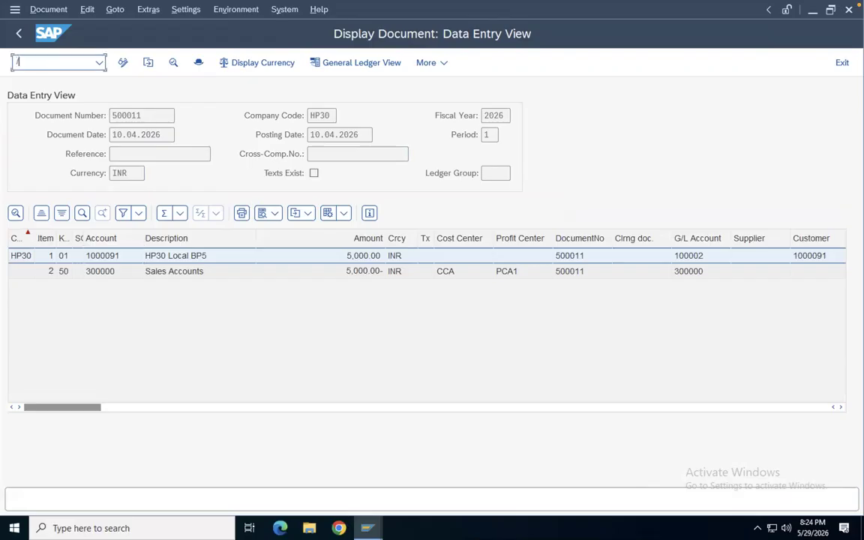
pyautogui.write('OFBL5N')
pyautogui.press('Return')
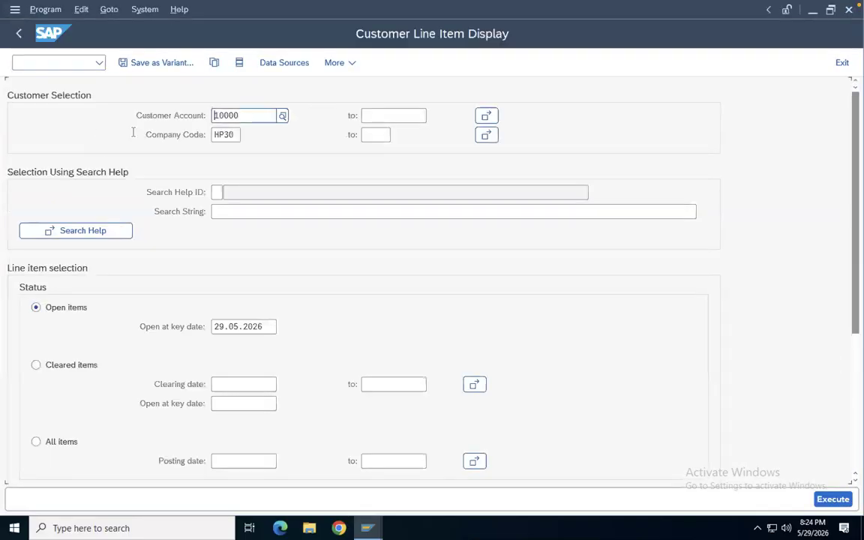
# Display open line items for customer 1000091 in company code HP30
pyautogui.click(247, 114)
pyautogui.press('BackSpace')
pyautogui.press('BackSpace')
pyautogui.press('BackSpace')
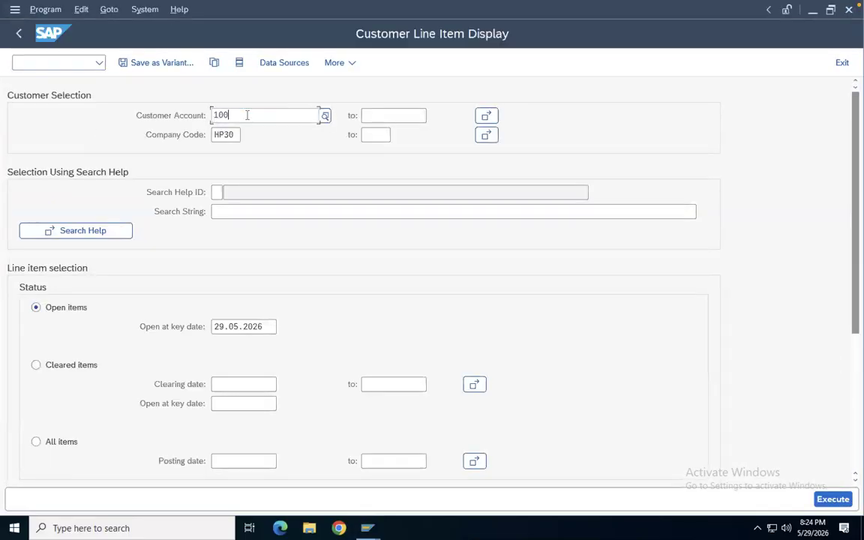
pyautogui.press('BackSpace')
pyautogui.press('BackSpace')
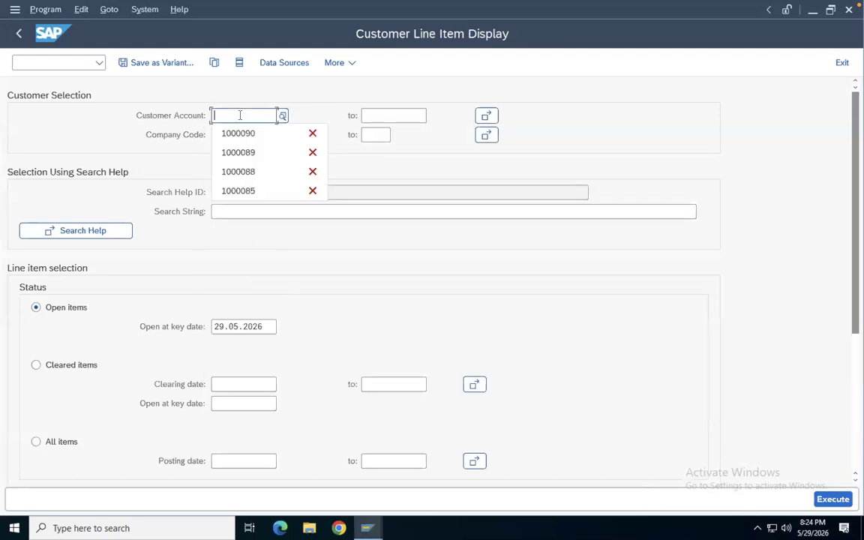
pyautogui.click(243, 138)
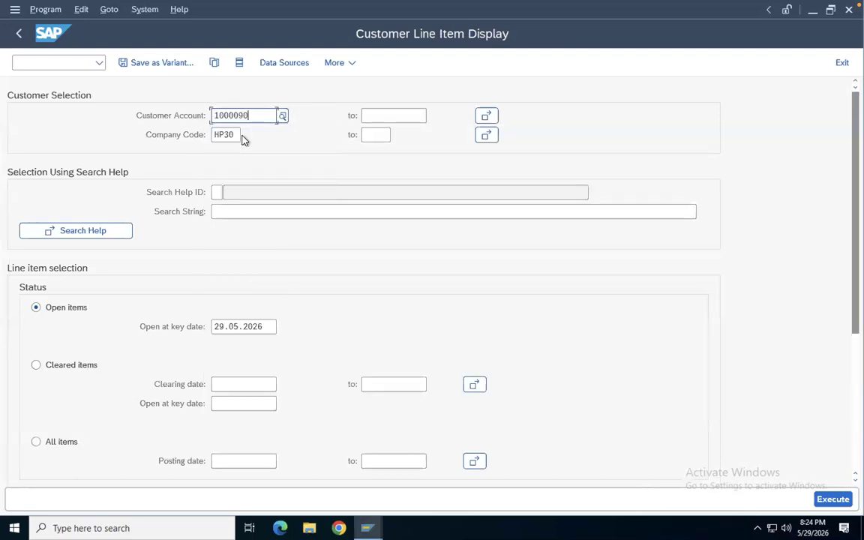
pyautogui.press('BackSpace')
pyautogui.write('1')
pyautogui.click(149, 135)
pyautogui.click(828, 499)
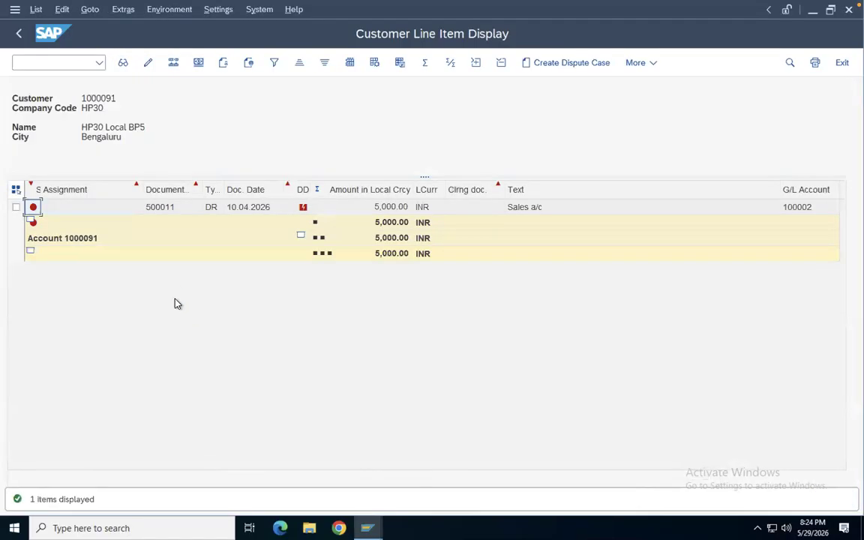
# Open the dunning transaction F150 in a new session
pyautogui.moveTo(304, 211)
pyautogui.click(64, 63)
pyautogui.write('/o')
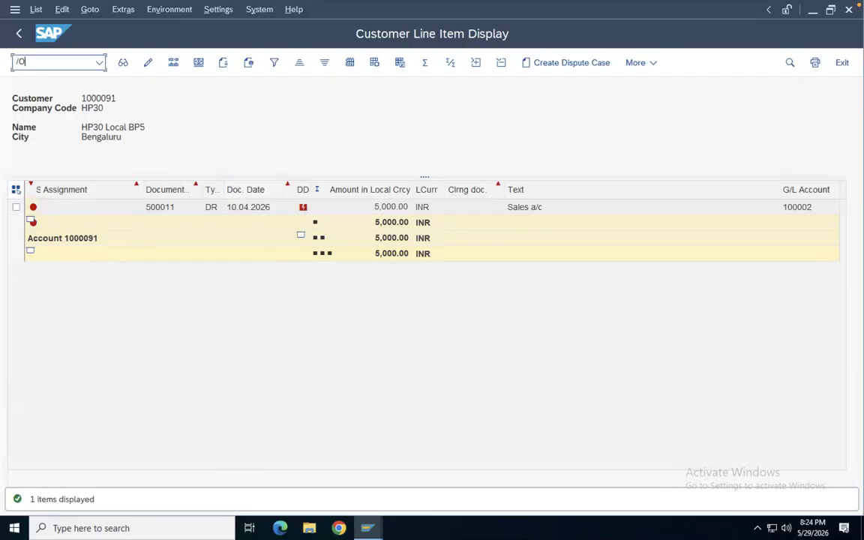
pyautogui.write('FB')
pyautogui.press('BackSpace')
pyautogui.press('BackSpace')
pyautogui.write('F150')
pyautogui.press('Return')
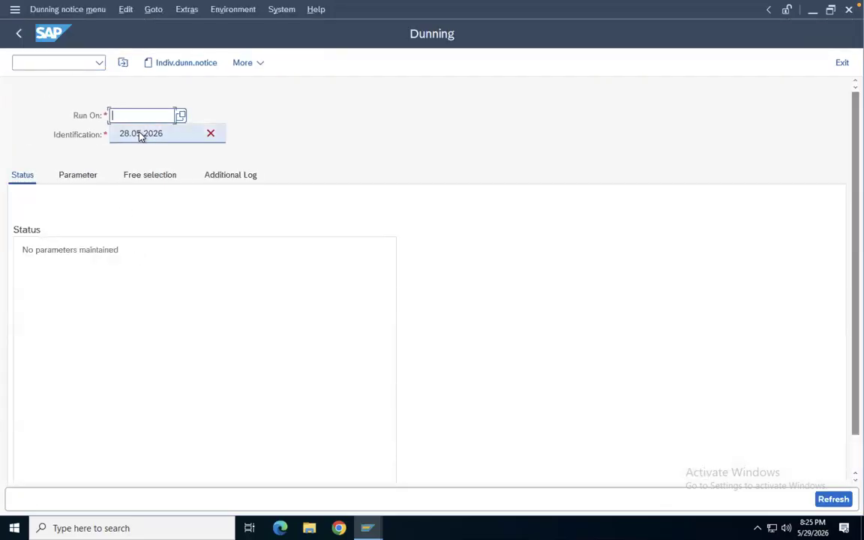
# Enter run date 29.05.2026 and identification DUN29 for the dunning run
pyautogui.click(129, 132)
pyautogui.click(120, 115)
pyautogui.press('BackSpace')
pyautogui.write('9')
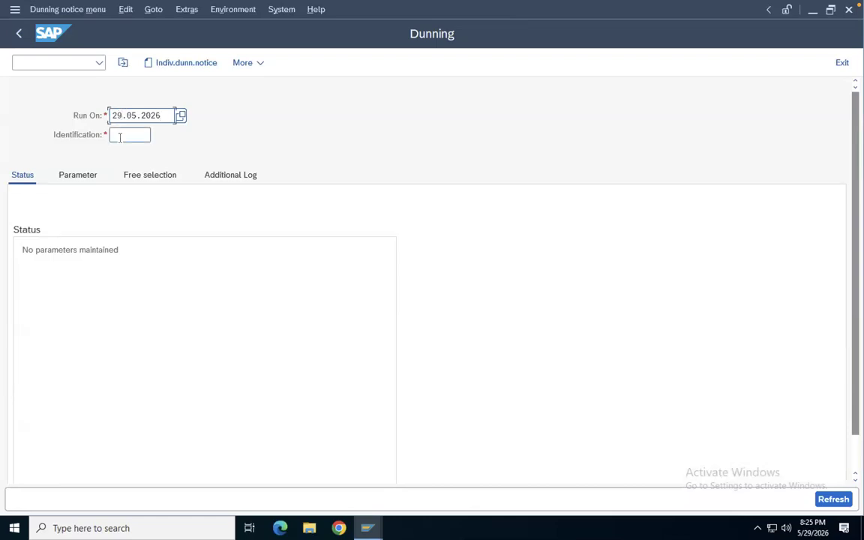
pyautogui.click(121, 138)
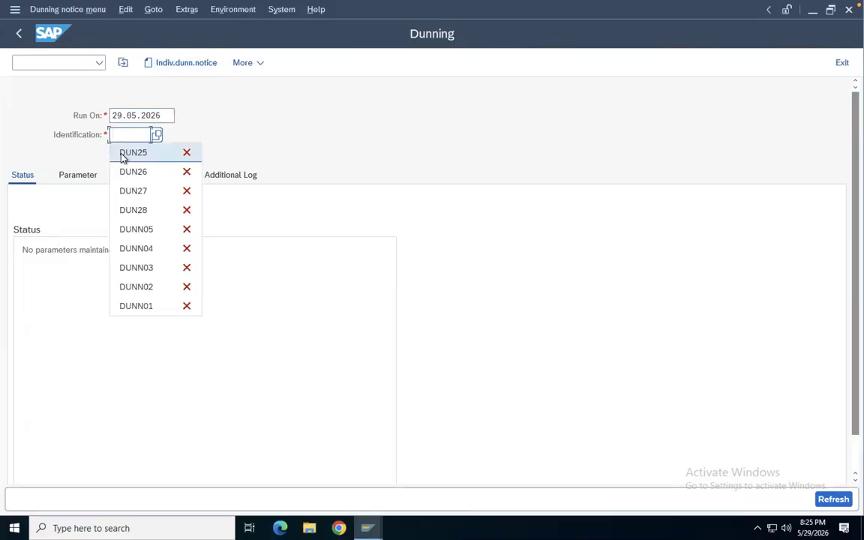
pyautogui.click(124, 153)
pyautogui.press('BackSpace')
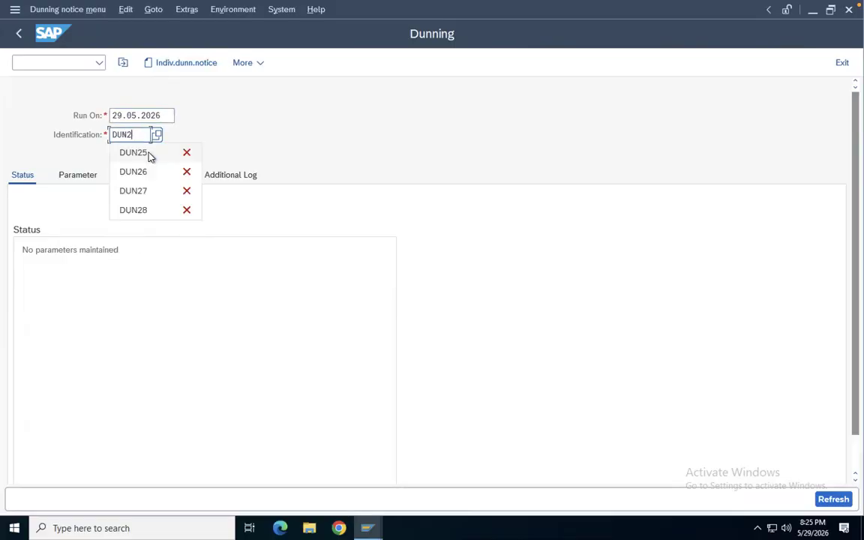
pyautogui.write('9')
# Set the dunning date and documents posted up to date both to 29.05.2026 in the run parameters
pyautogui.click(80, 173)
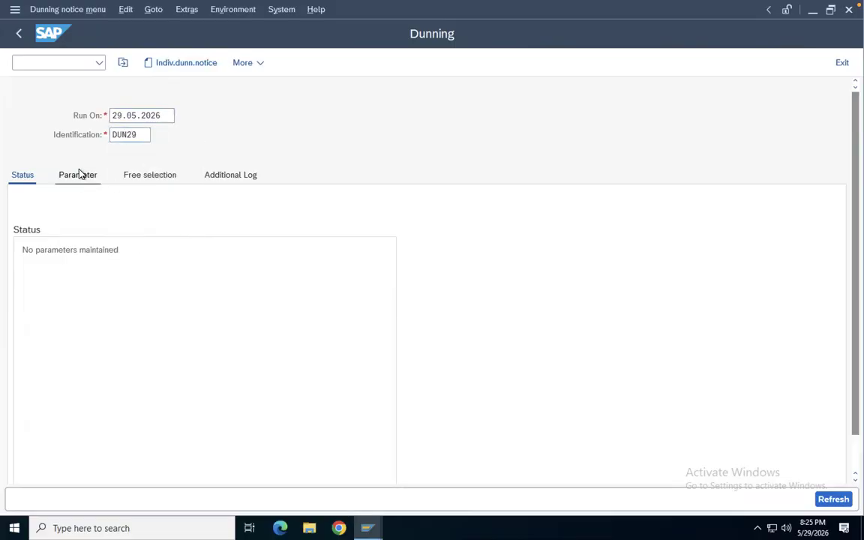
pyautogui.click(227, 231)
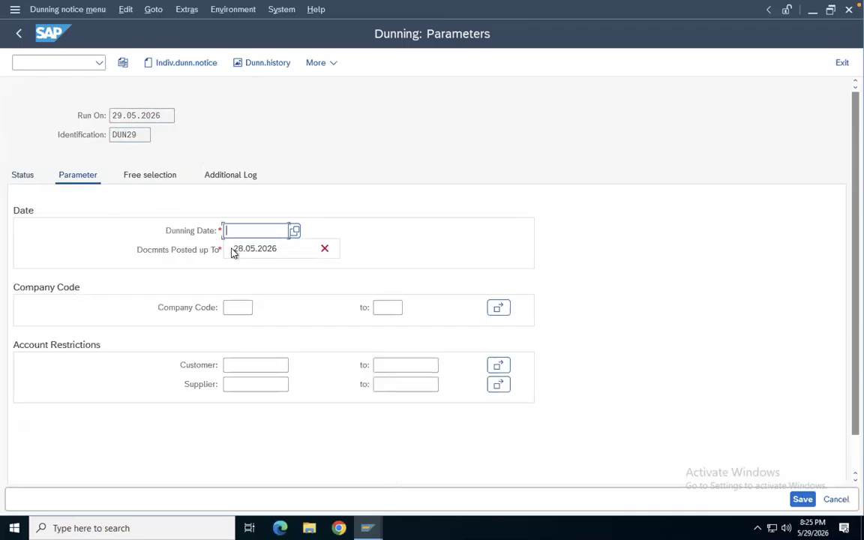
pyautogui.click(241, 250)
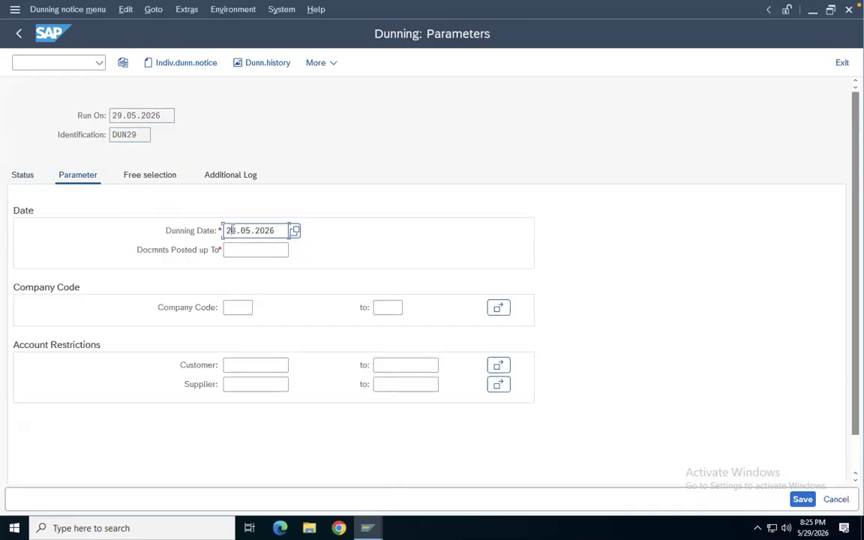
pyautogui.write('9')
pyautogui.moveTo(226, 232); pyautogui.dragTo(300, 253)
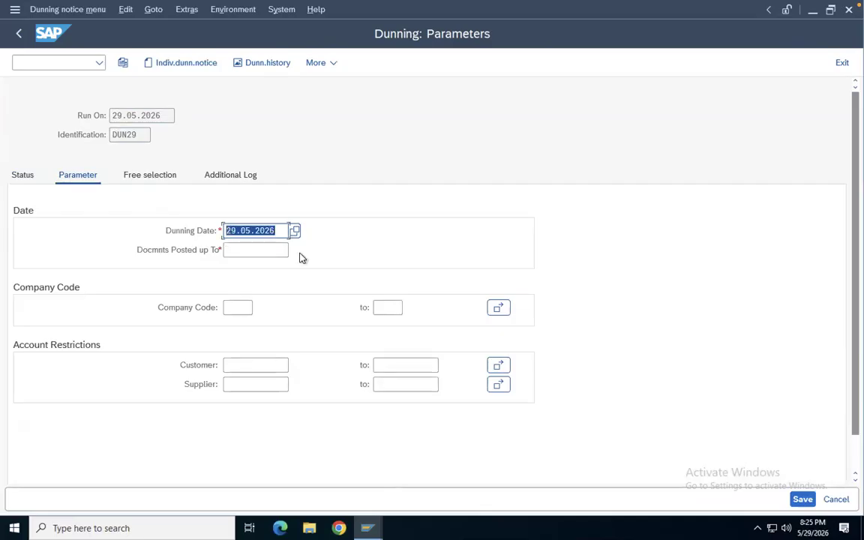
pyautogui.hotkey('ctrl', 'c')
pyautogui.click(252, 249)
pyautogui.hotkey('ctrl', 'v')
pyautogui.click(234, 306)
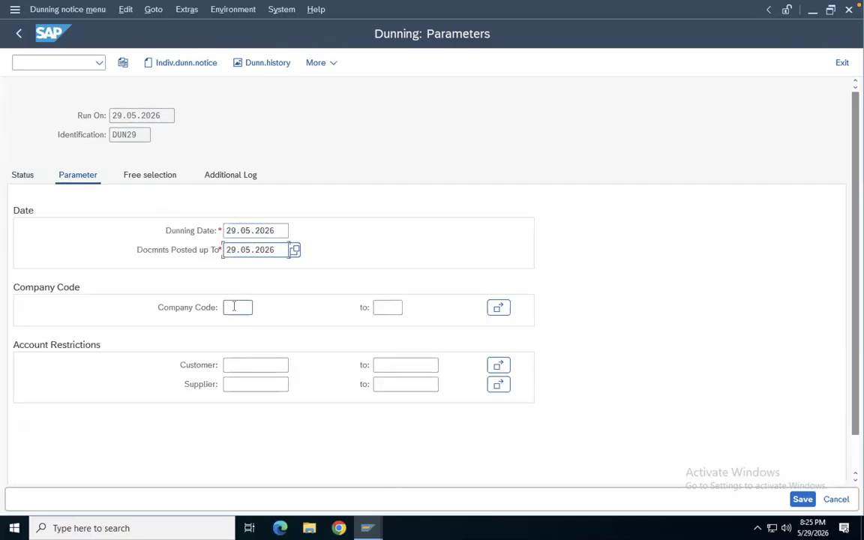
# Restrict the run parameters to company code HP30 and customer 1000091
pyautogui.write('H')
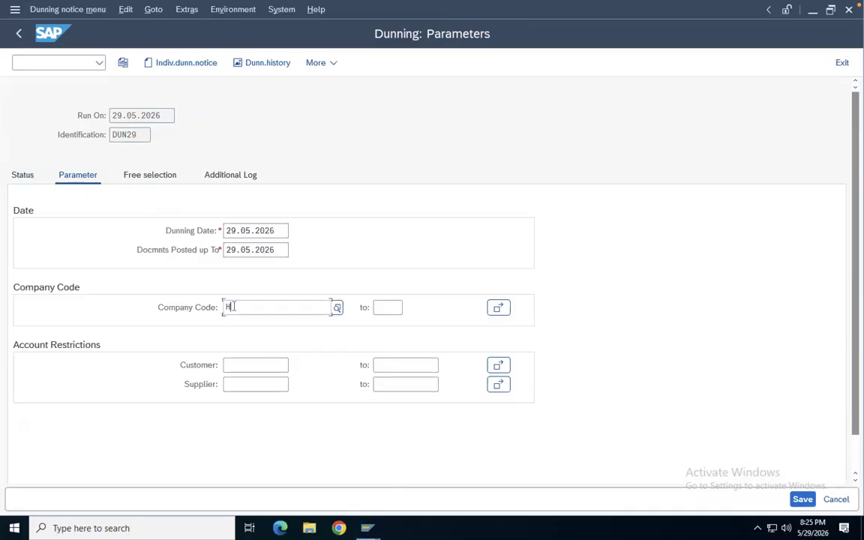
pyautogui.write('030')
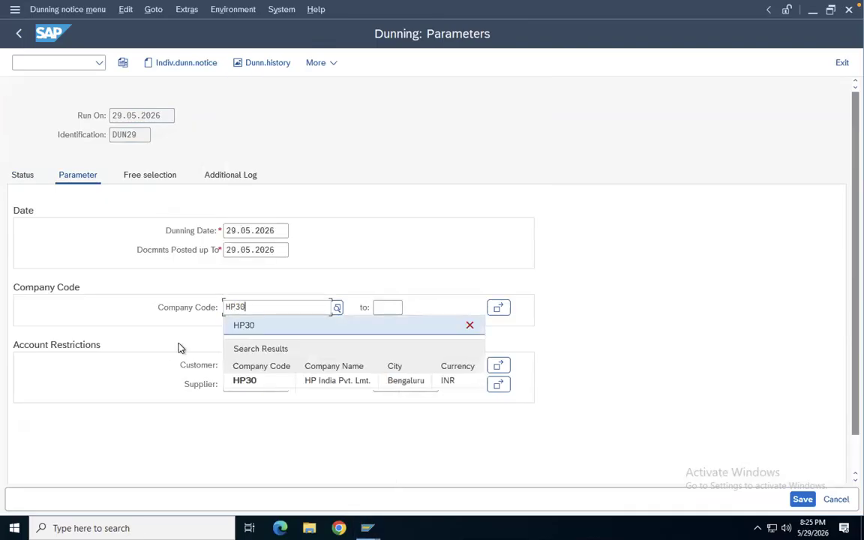
pyautogui.click(247, 387)
pyautogui.click(248, 365)
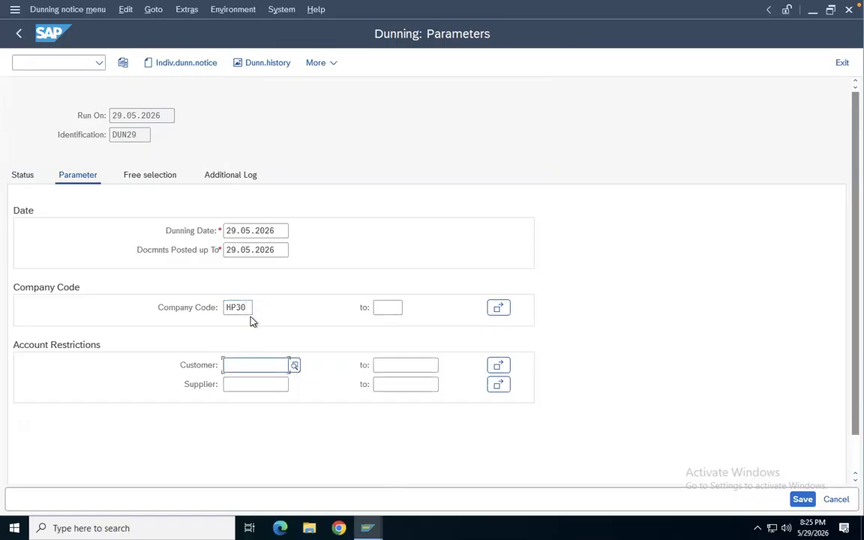
pyautogui.click(251, 384)
pyautogui.press('BackSpace')
pyautogui.write('1000091')
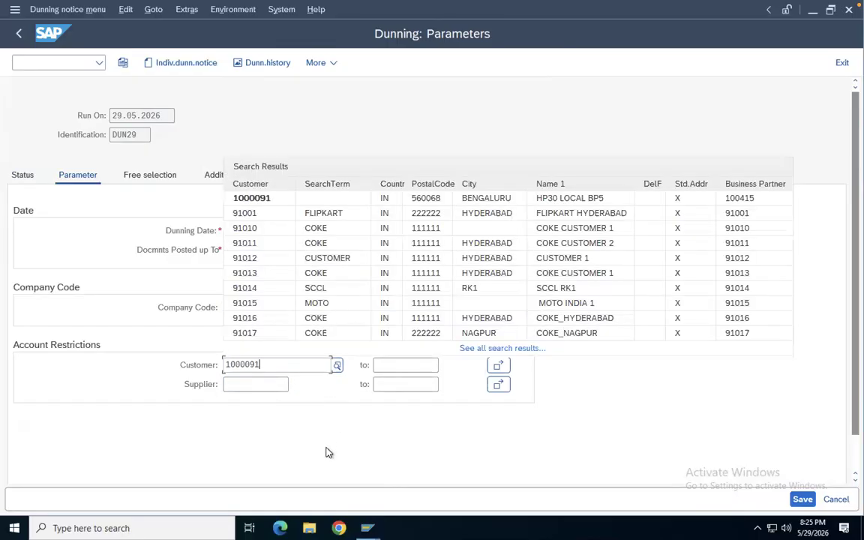
pyautogui.click(248, 198)
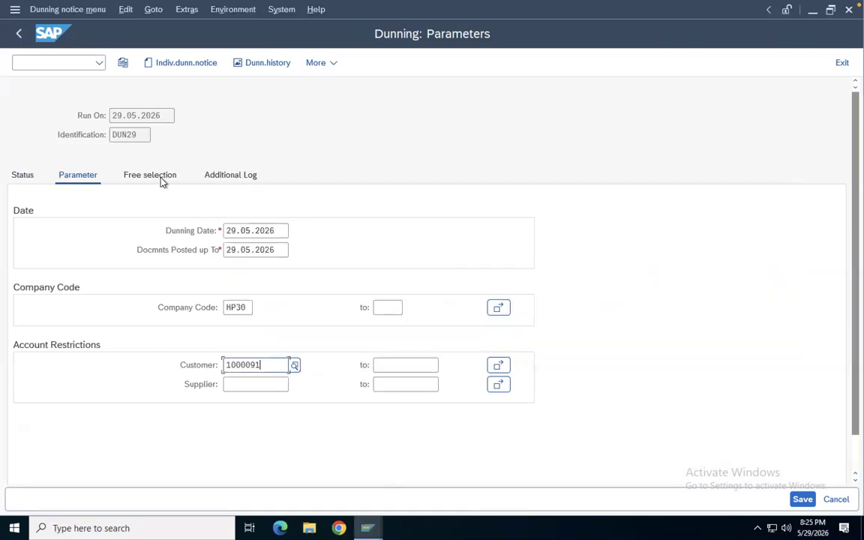
# Set the additional log customer to 1000091 and save the dunning run parameters
pyautogui.click(164, 177)
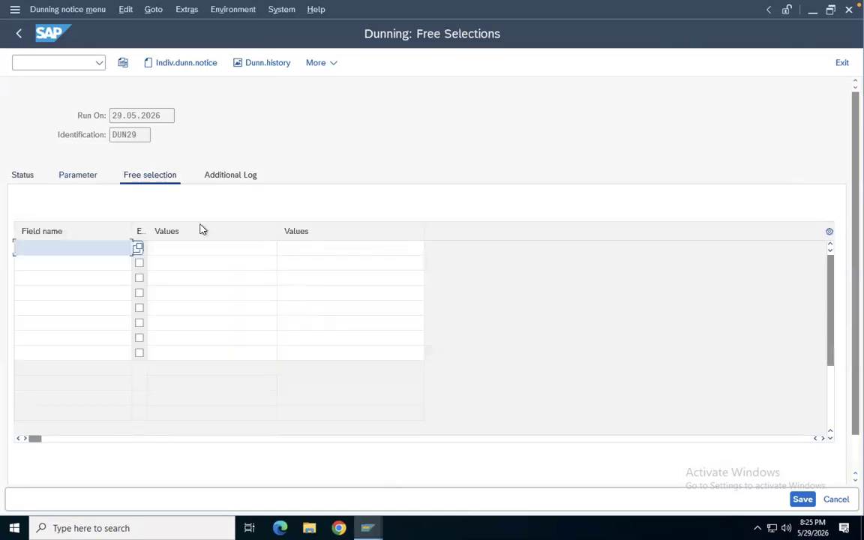
pyautogui.click(224, 177)
pyautogui.click(249, 237)
pyautogui.click(262, 248)
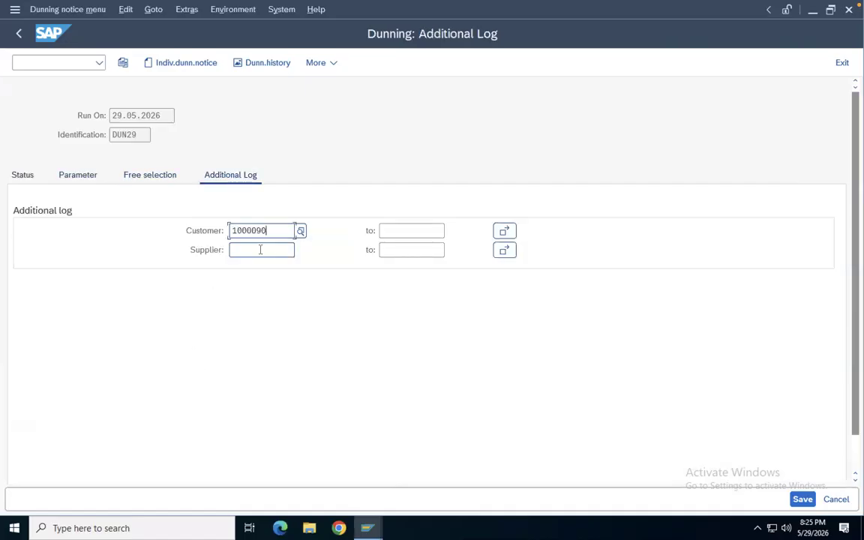
pyautogui.press('BackSpace')
pyautogui.write('1')
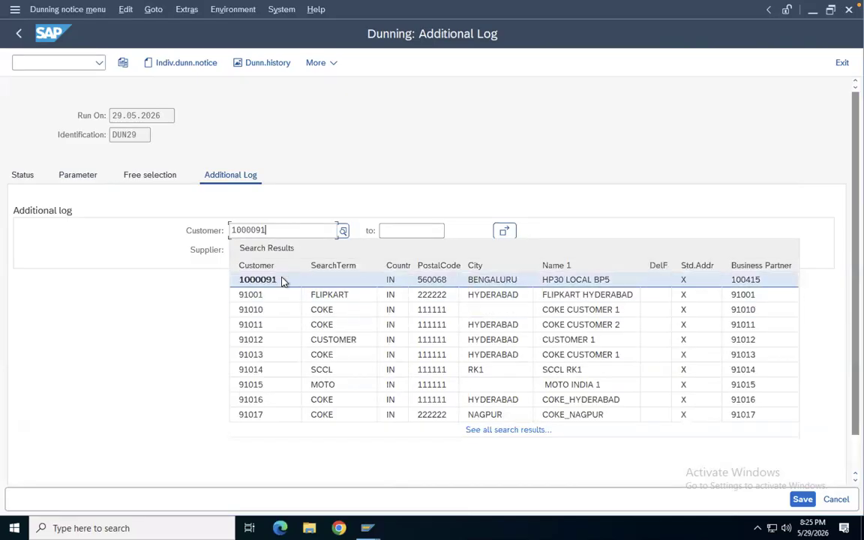
pyautogui.click(283, 280)
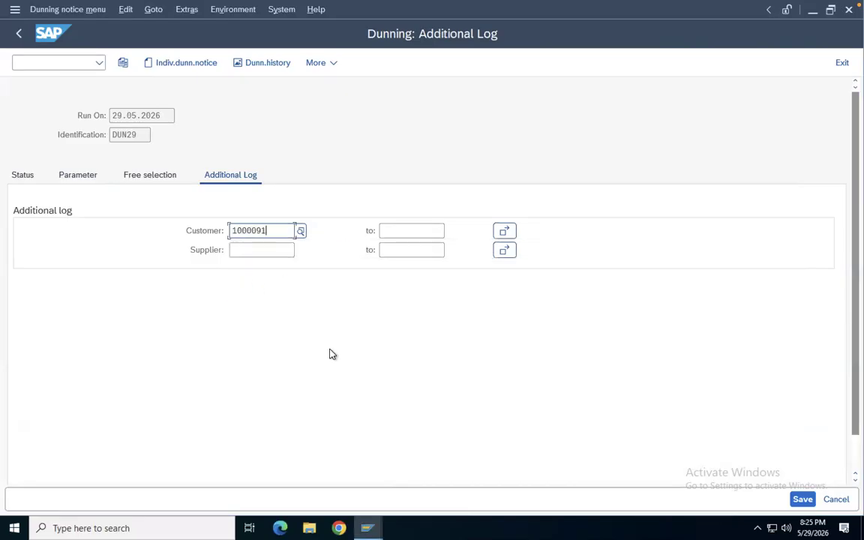
pyautogui.click(803, 500)
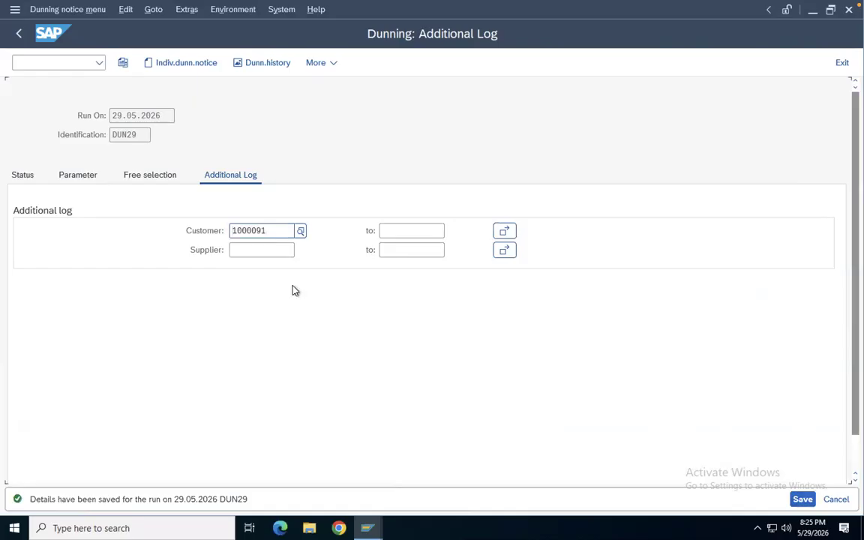
# Schedule the dunning selection run to start immediately
pyautogui.click(15, 176)
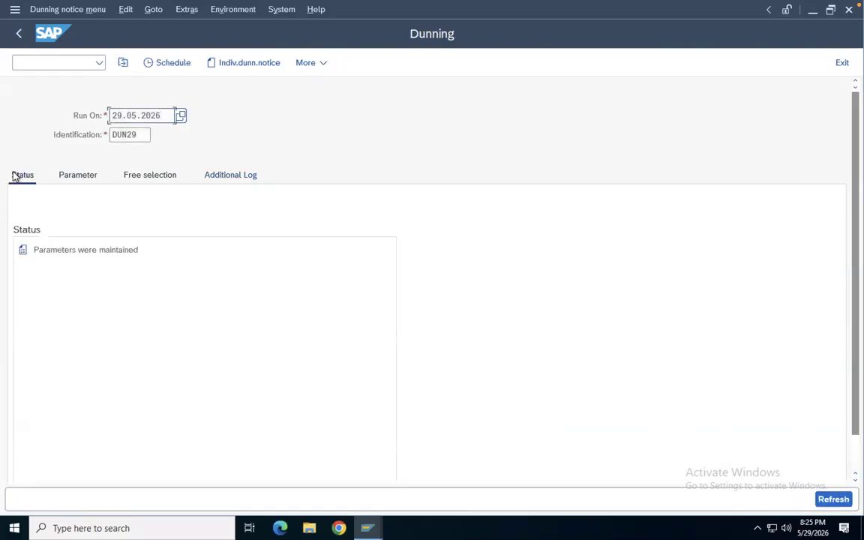
pyautogui.click(168, 64)
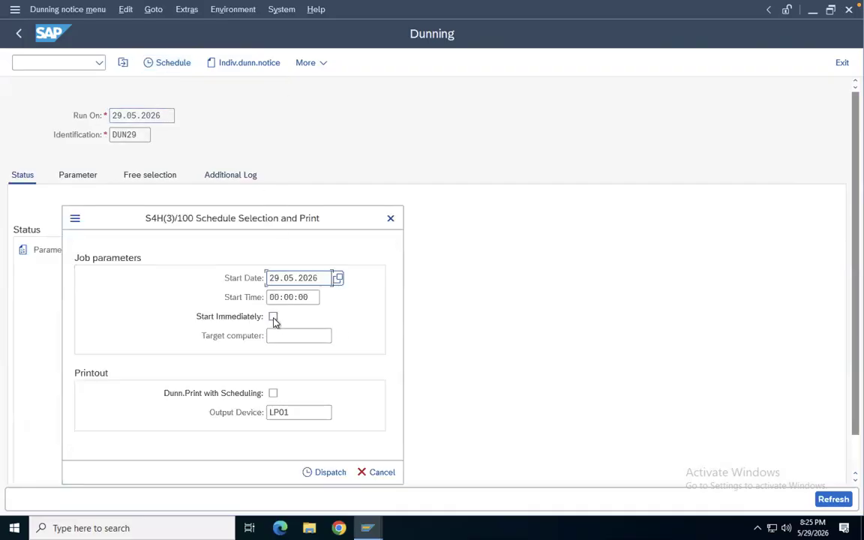
pyautogui.click(274, 317)
pyautogui.click(330, 472)
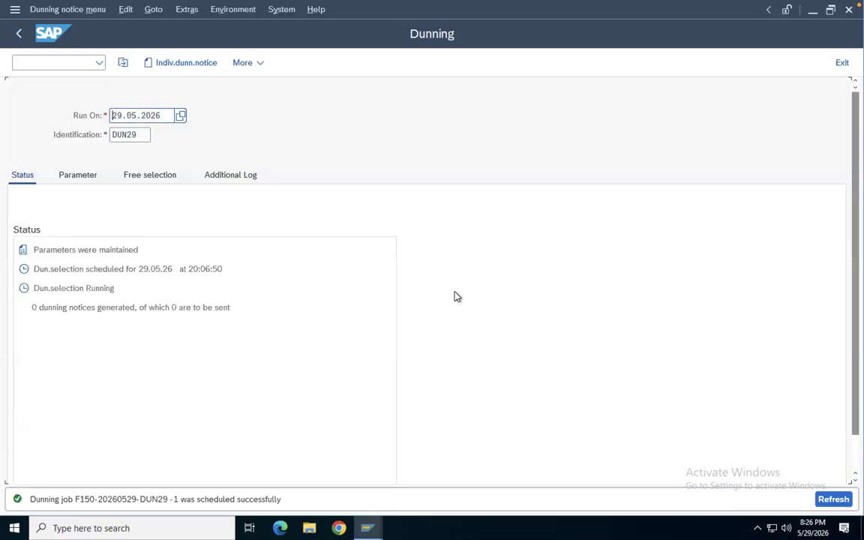
# Refresh the run status and review the dunning list with program RFMAHN21, then return
pyautogui.press('Return')
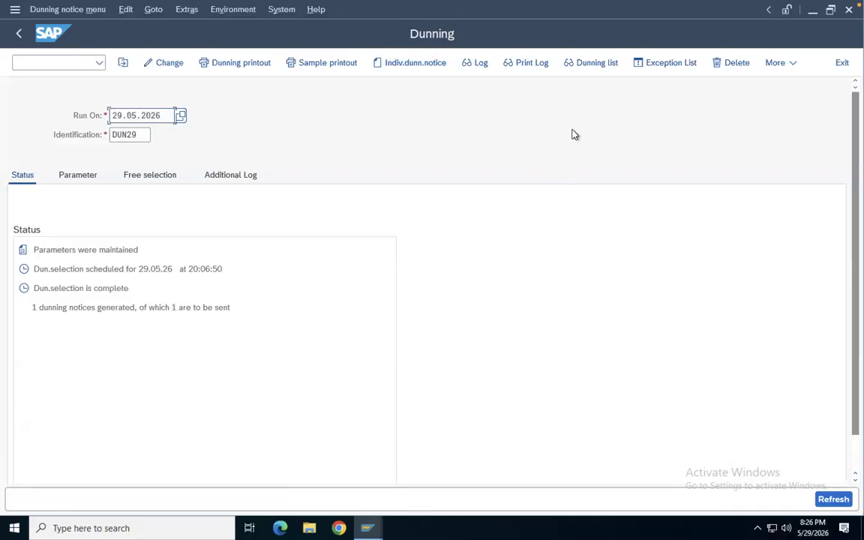
pyautogui.click(587, 64)
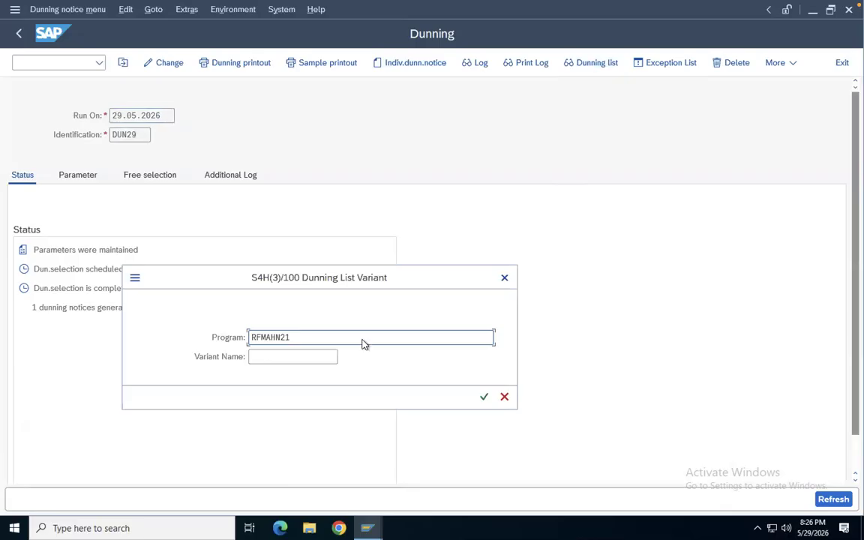
pyautogui.click(484, 399)
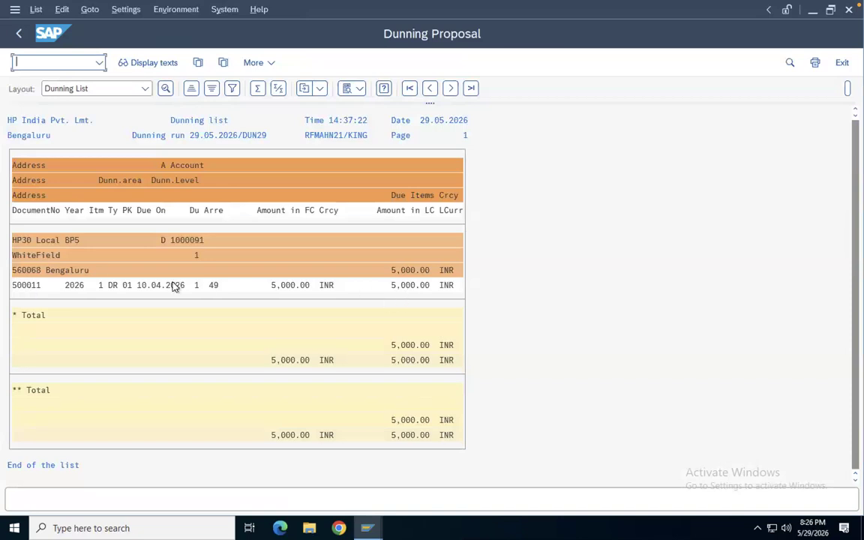
pyautogui.click(17, 35)
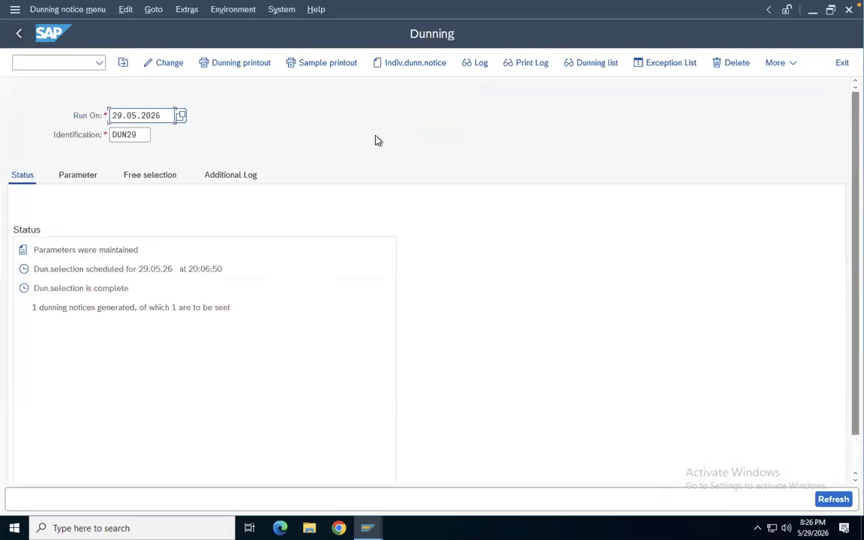
# Schedule the dunning notice printout to start immediately on output device LP01 and refresh the status
pyautogui.click(242, 66)
pyautogui.click(276, 336)
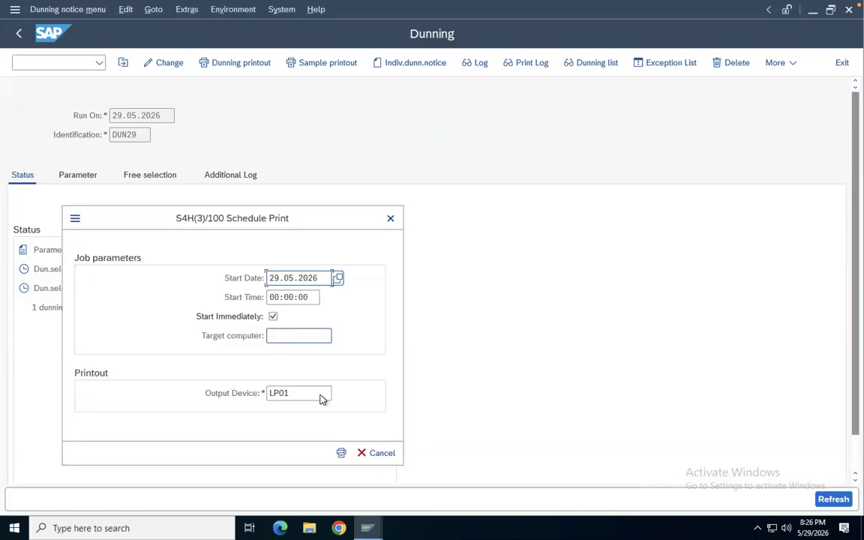
pyautogui.click(341, 454)
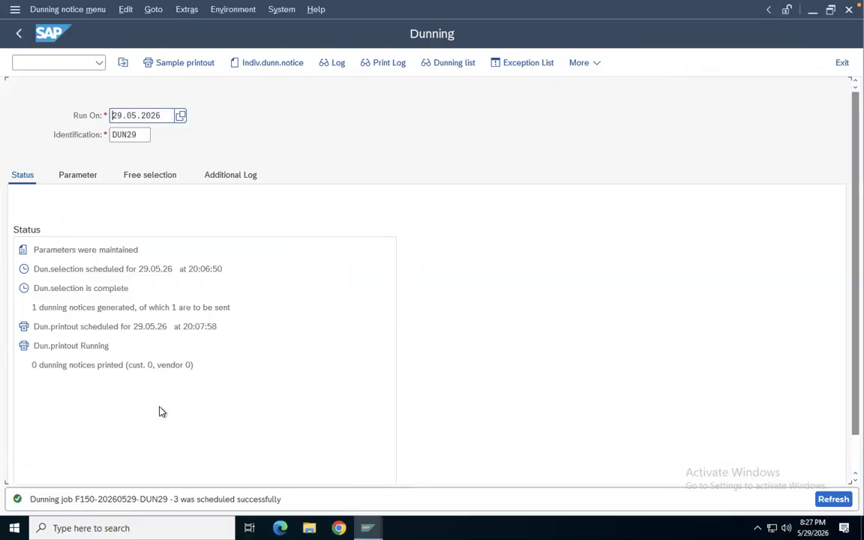
pyautogui.press('Return')
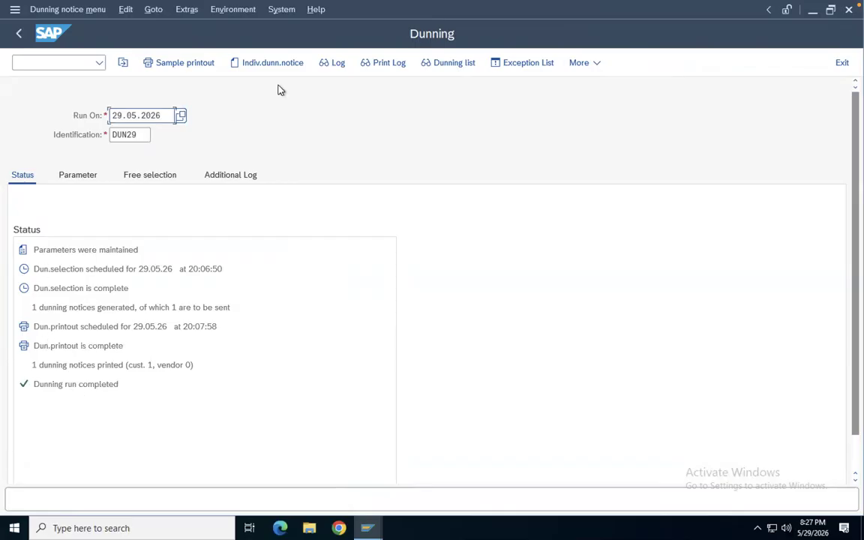
# Open the spool request list in a new session and display the DUN29 dunning spool request 28466
pyautogui.moveTo(390, 6)
pyautogui.click(62, 62)
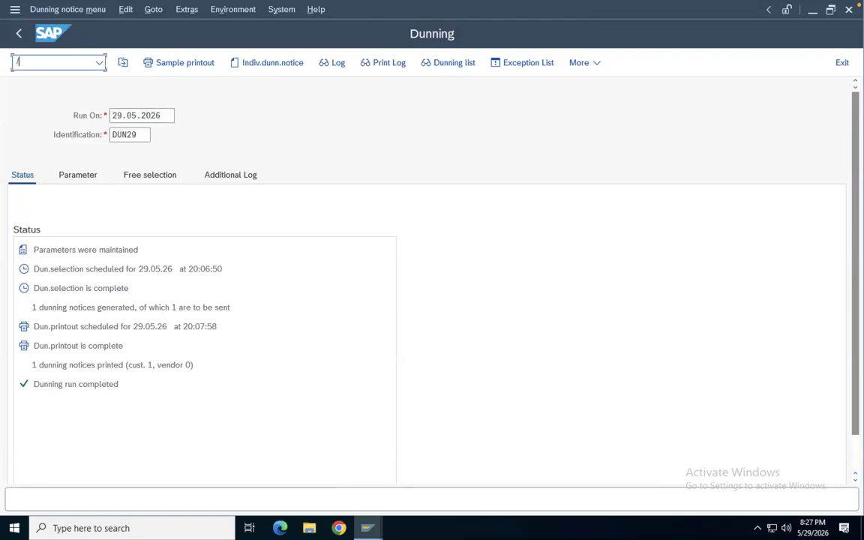
pyautogui.write('/O')
pyautogui.press('BackSpace')
pyautogui.write('02')
pyautogui.press('Return')
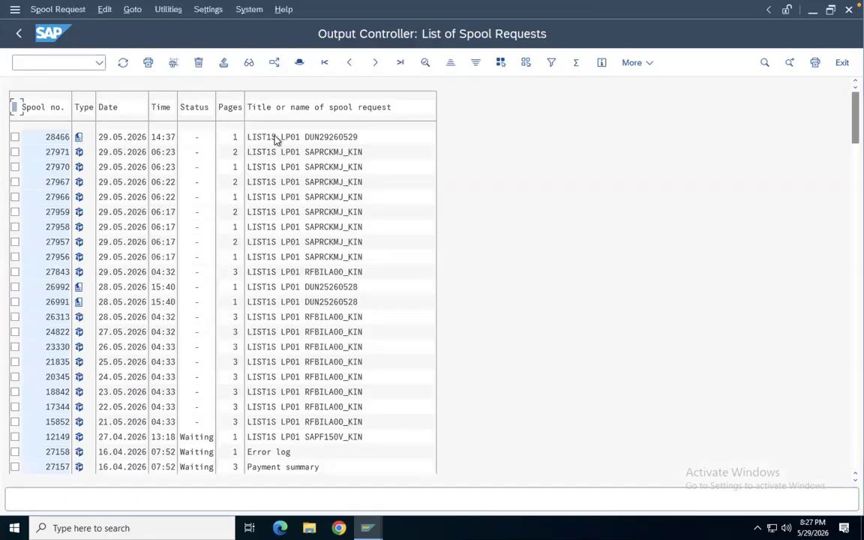
pyautogui.click(80, 139)
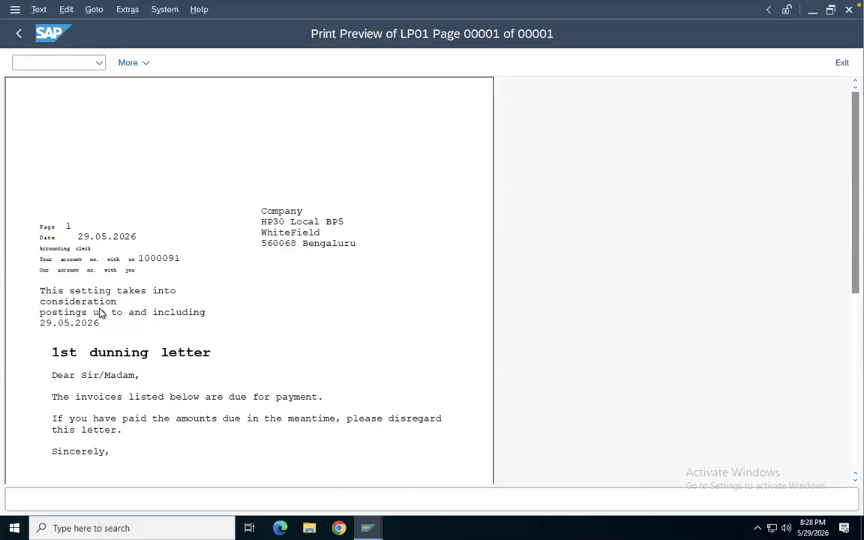
# Scroll through the print preview to review the 1st dunning letter and its due-item table
pyautogui.scroll(-2, 94, 304)
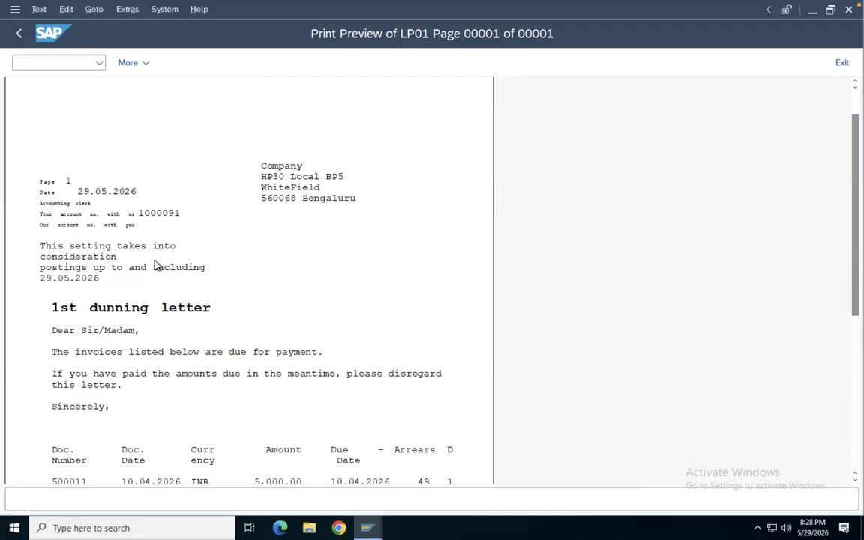
pyautogui.scroll(-3, 90, 286)
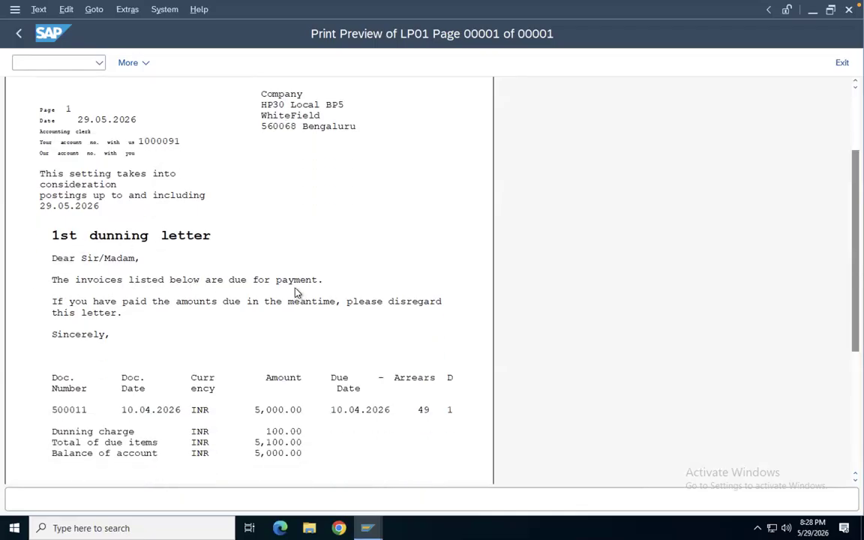
pyautogui.scroll(-1, 154, 300)
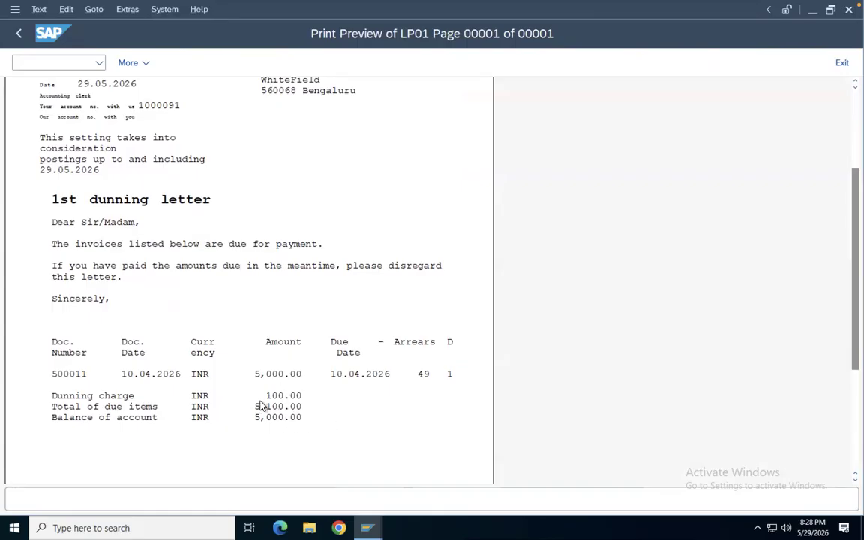
pyautogui.scroll(-4, 277, 372)
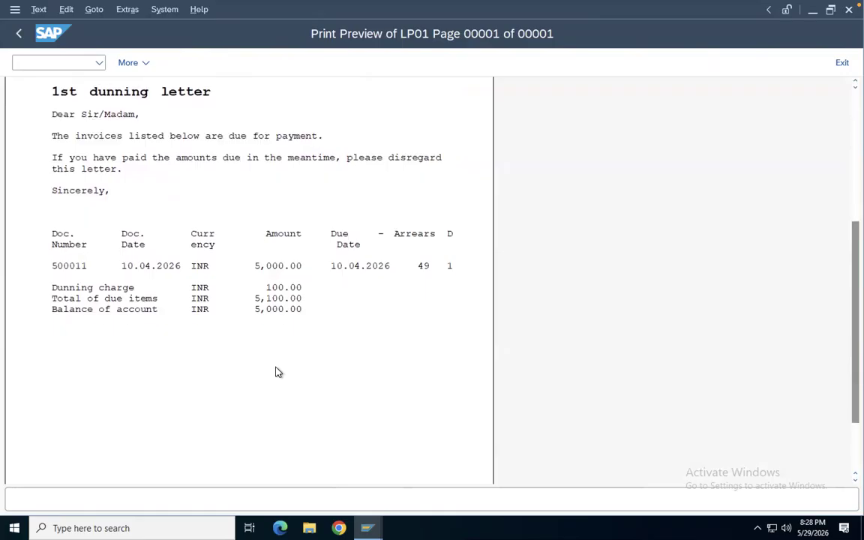
pyautogui.scroll(-2, 276, 372)
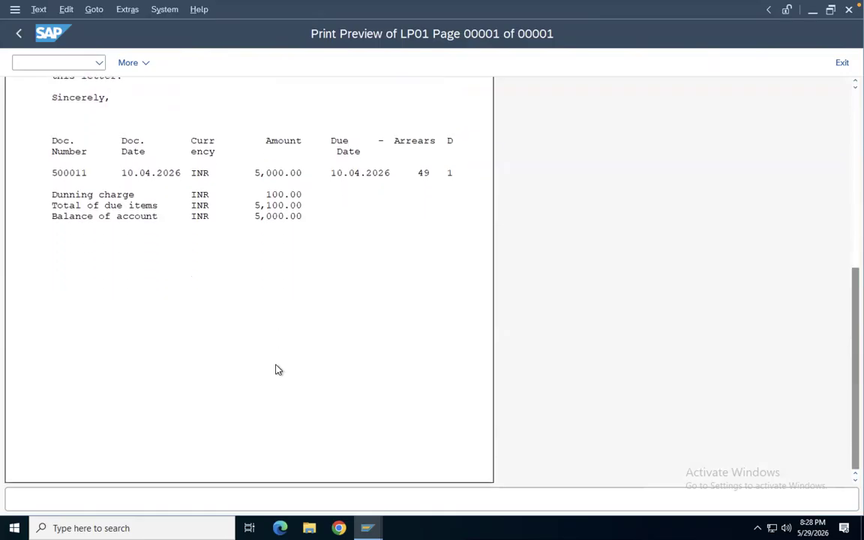
pyautogui.scroll(2, 276, 370)
pyautogui.scroll(5, 276, 369)
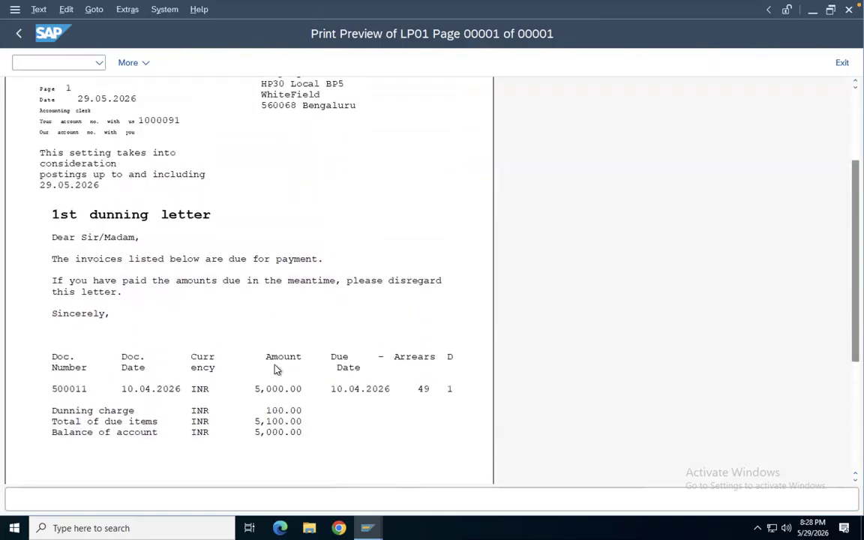
pyautogui.scroll(2, 276, 368)
# Switch to Keynote and insert a new blank slide after slide 25
pyautogui.hotkey('ctrl', 'Left')
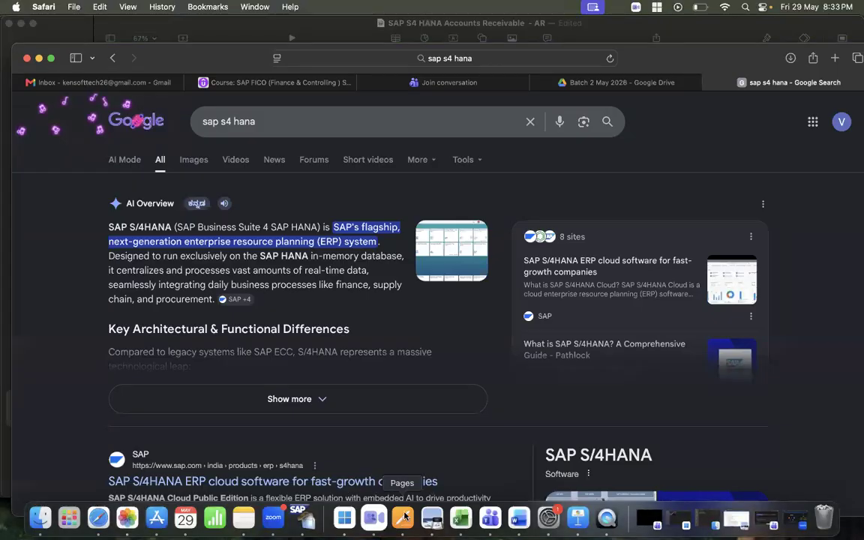
pyautogui.click(578, 518)
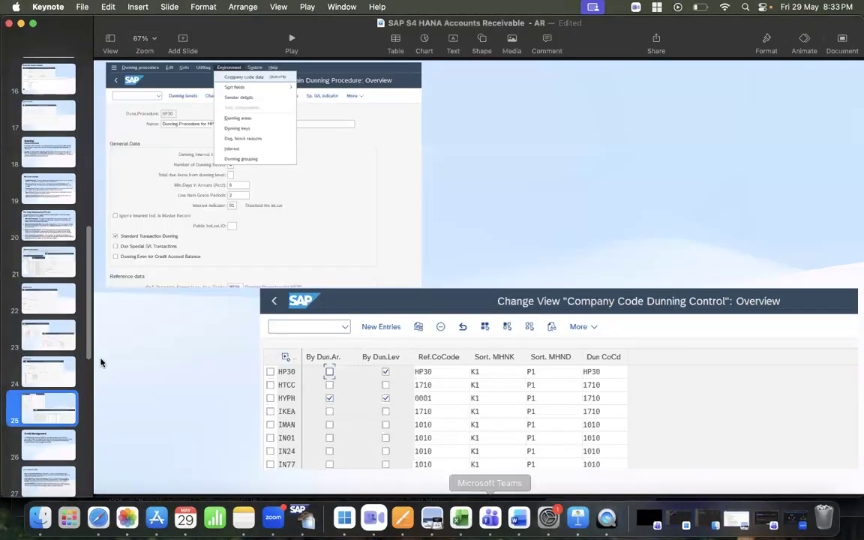
pyautogui.rightClick(46, 407)
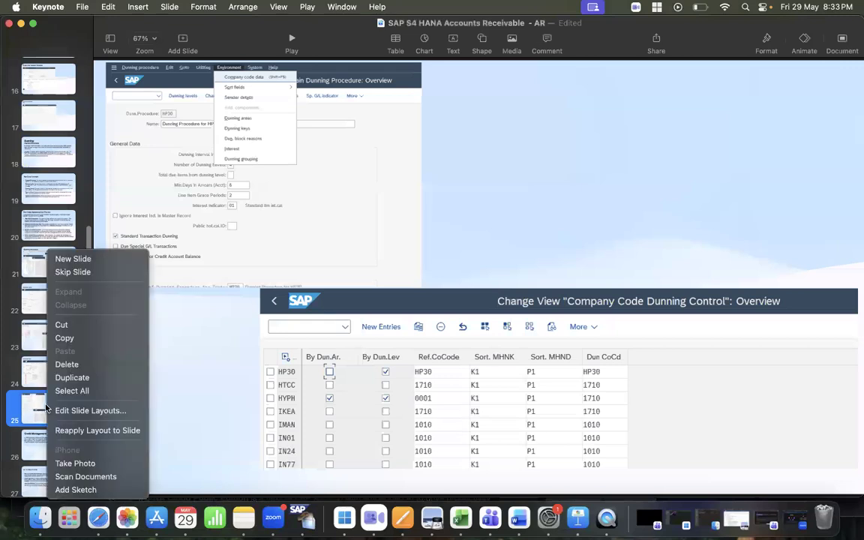
pyautogui.press('Escape')
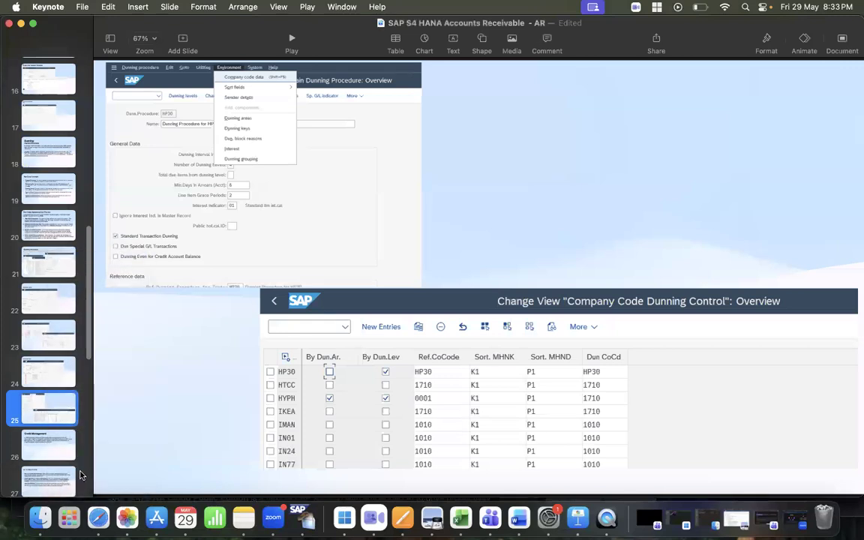
pyautogui.press('Return')
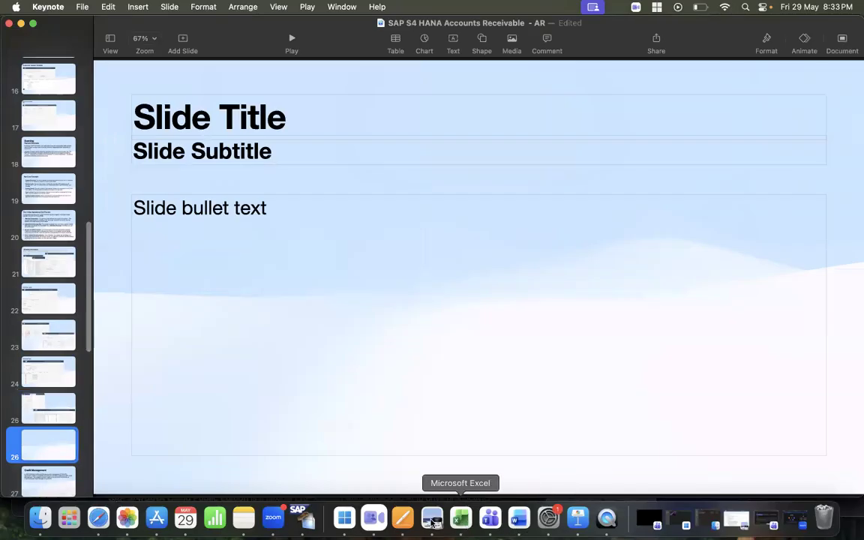
# Return to the SAP print preview, capture a screenshot of the dunning letter and copy the captured subject
pyautogui.click(344, 517)
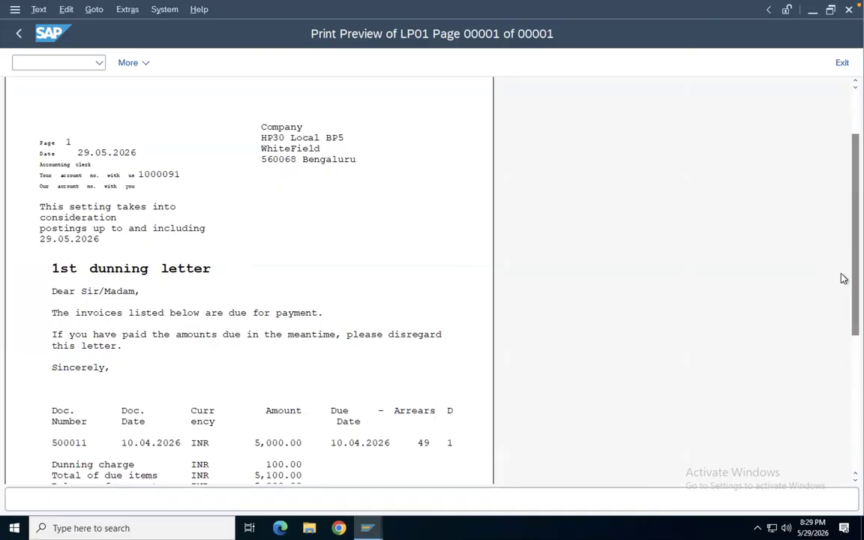
pyautogui.scroll(-2, 844, 285)
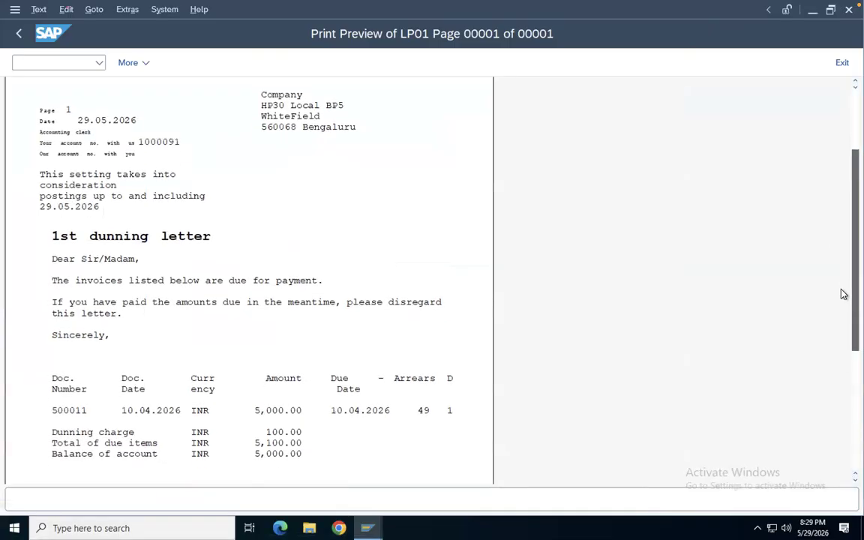
pyautogui.press('shift+super+4')
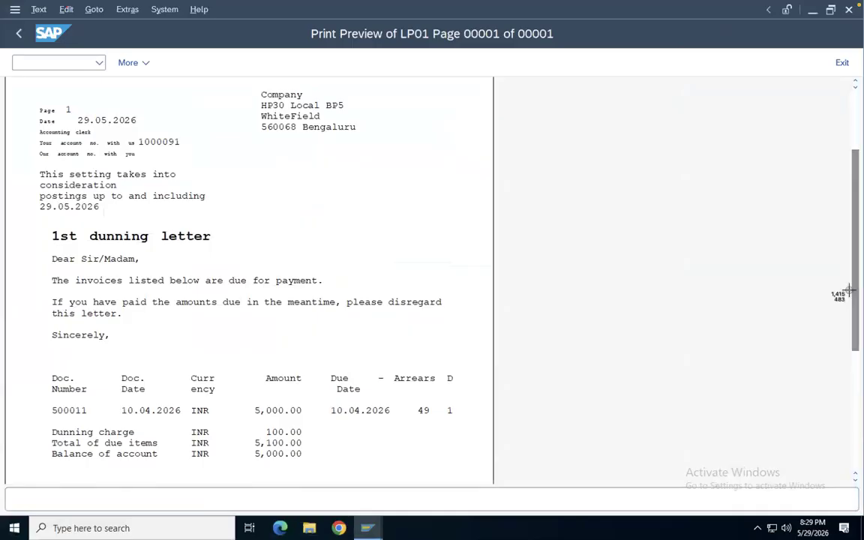
pyautogui.moveTo(9, 78); pyautogui.dragTo(584, 478)
pyautogui.click(816, 472)
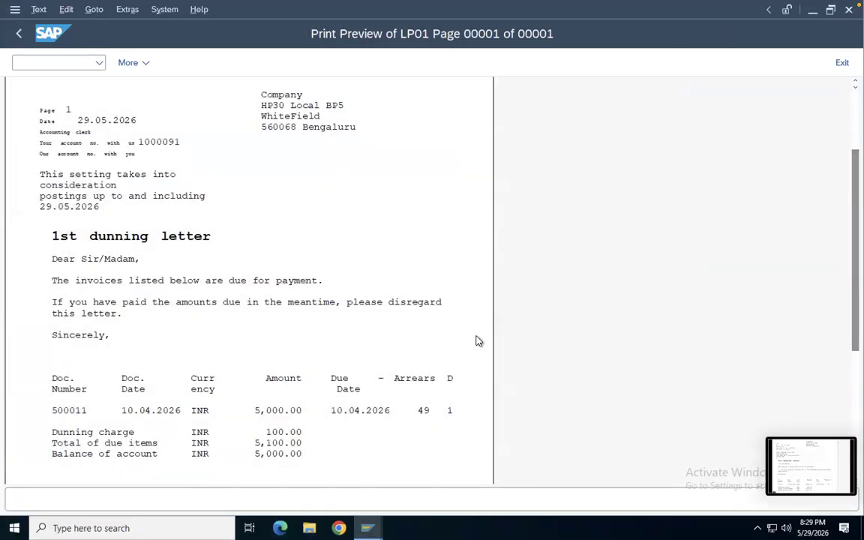
pyautogui.rightClick(353, 200)
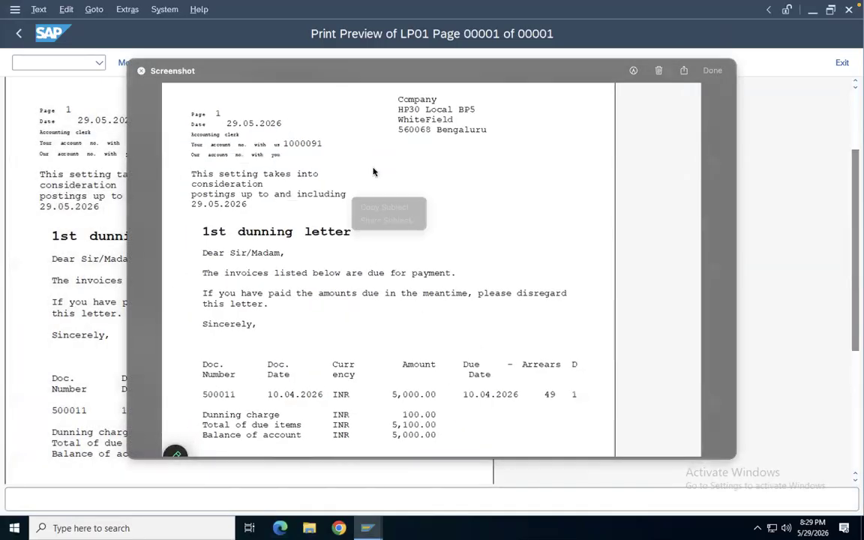
pyautogui.click(405, 210)
# Switch to Keynote and paste the dunning letter screenshot onto the new slide 26
pyautogui.moveTo(459, 530)
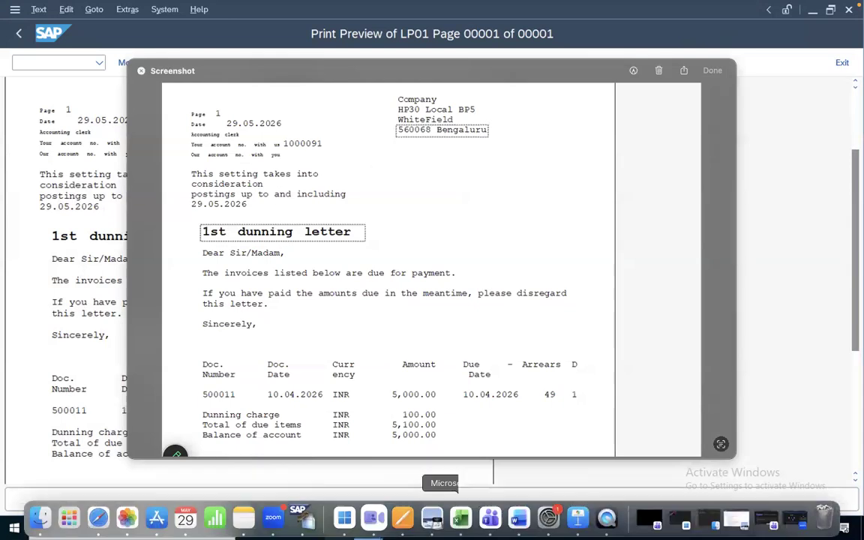
pyautogui.click(578, 517)
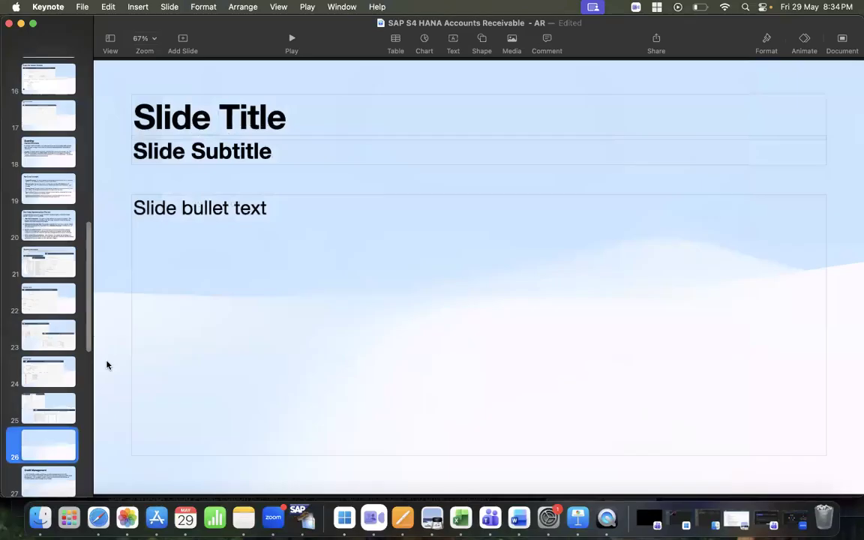
pyautogui.click(237, 207)
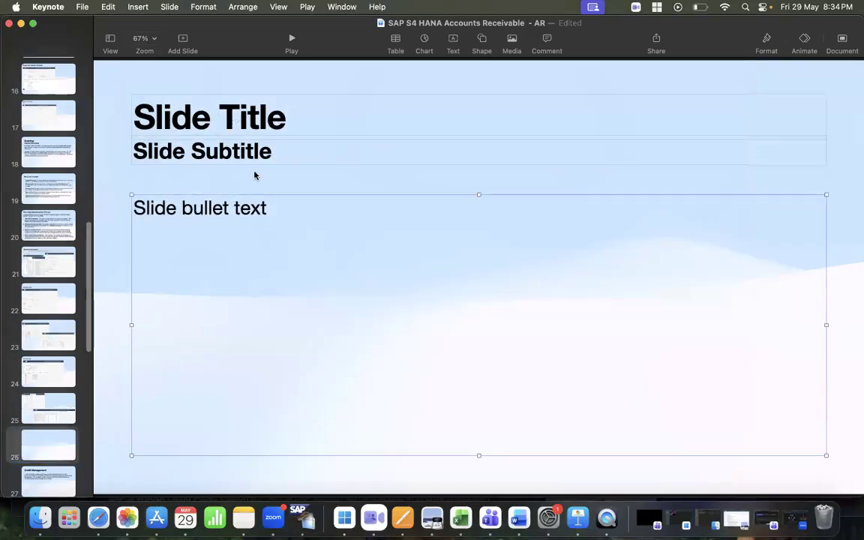
pyautogui.rightClick(255, 173)
pyautogui.click(273, 205)
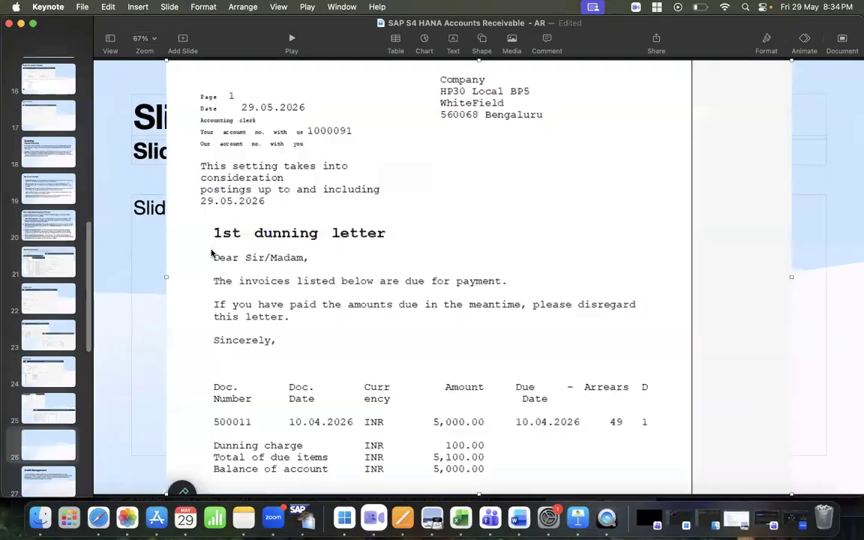
# Delete the bullet text, subtitle and title placeholders from the slide
pyautogui.click(156, 242)
pyautogui.press('Delete')
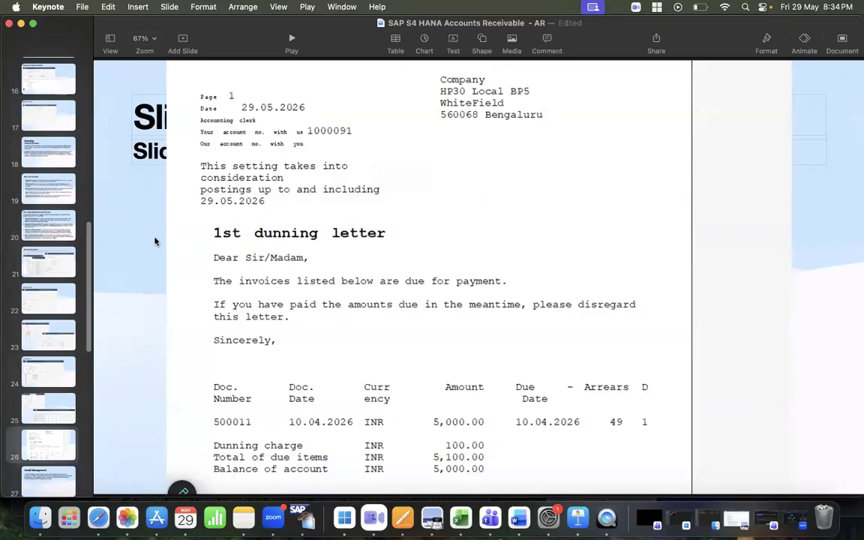
pyautogui.click(138, 156)
pyautogui.press('Delete')
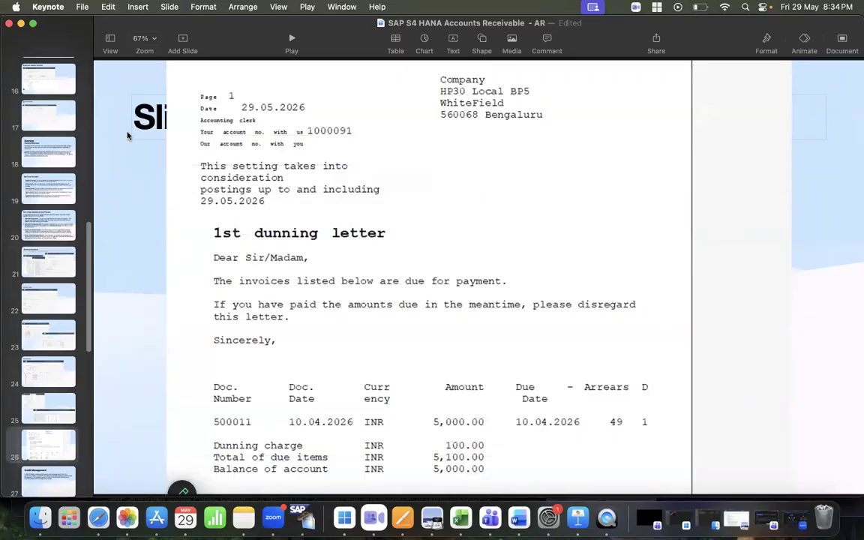
pyautogui.click(139, 100)
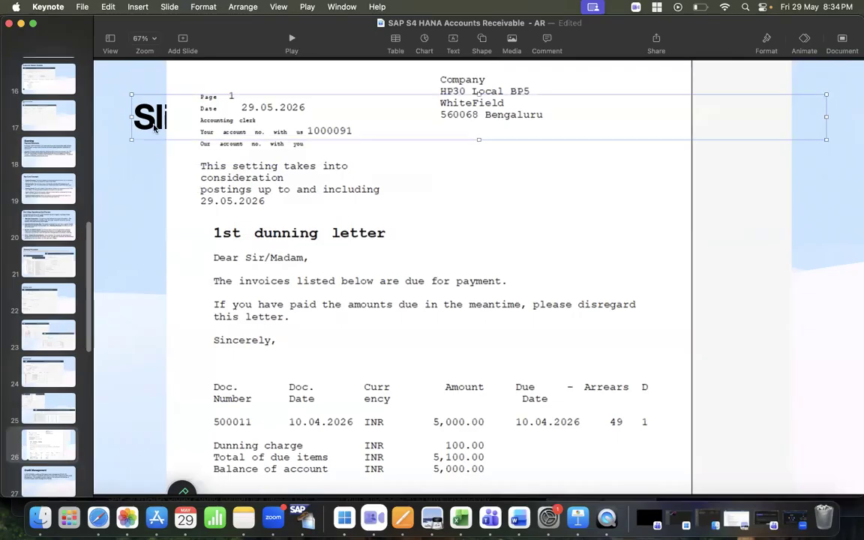
pyautogui.press('Delete')
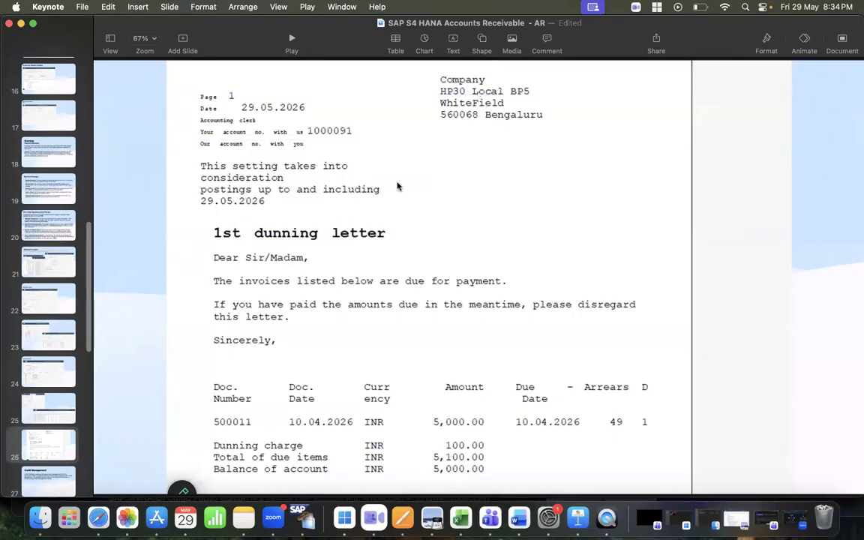
# Resize and reposition the pasted dunning letter image on the slide
pyautogui.scroll(2, 382, 182)
pyautogui.moveTo(160, 102); pyautogui.dragTo(372, 246)
pyautogui.moveTo(654, 415); pyautogui.dragTo(399, 295)
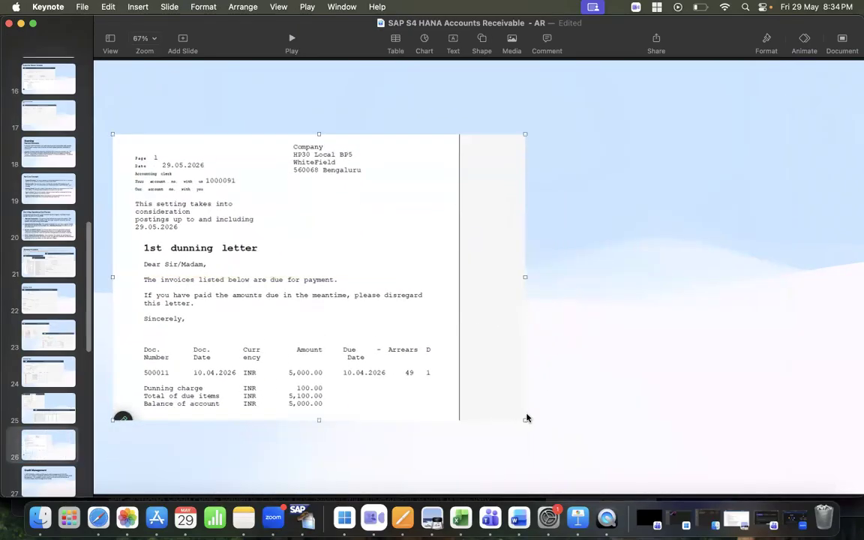
pyautogui.moveTo(525, 417); pyautogui.dragTo(611, 445)
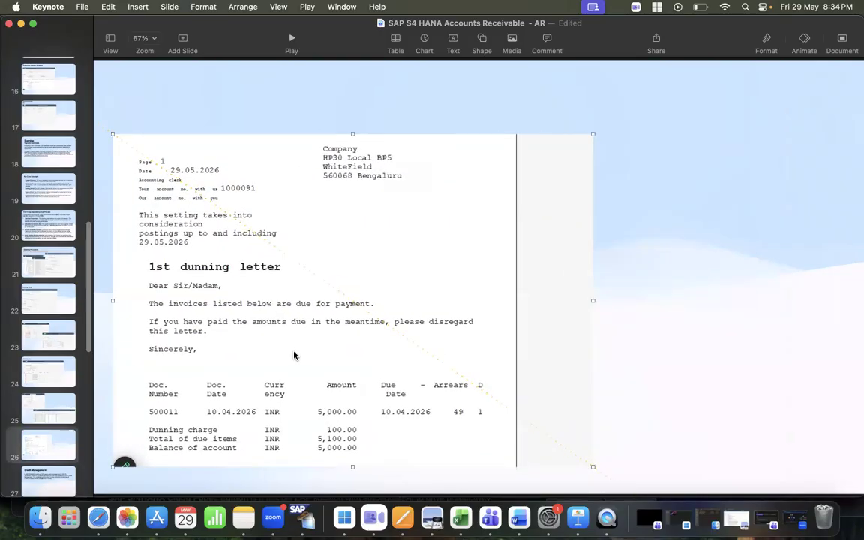
pyautogui.moveTo(294, 352); pyautogui.dragTo(301, 315)
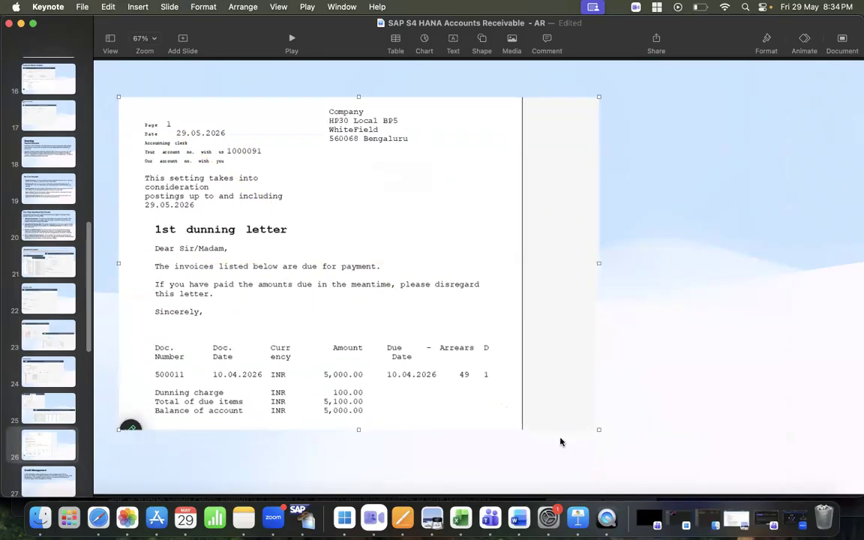
pyautogui.moveTo(301, 248); pyautogui.dragTo(295, 281)
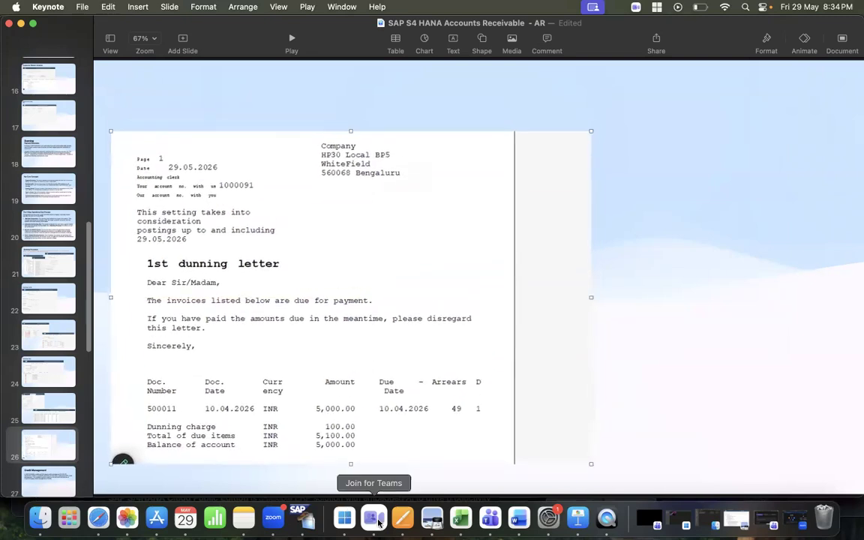
# Insert another new slide after slide 25
pyautogui.click(56, 424)
pyautogui.rightClick(56, 425)
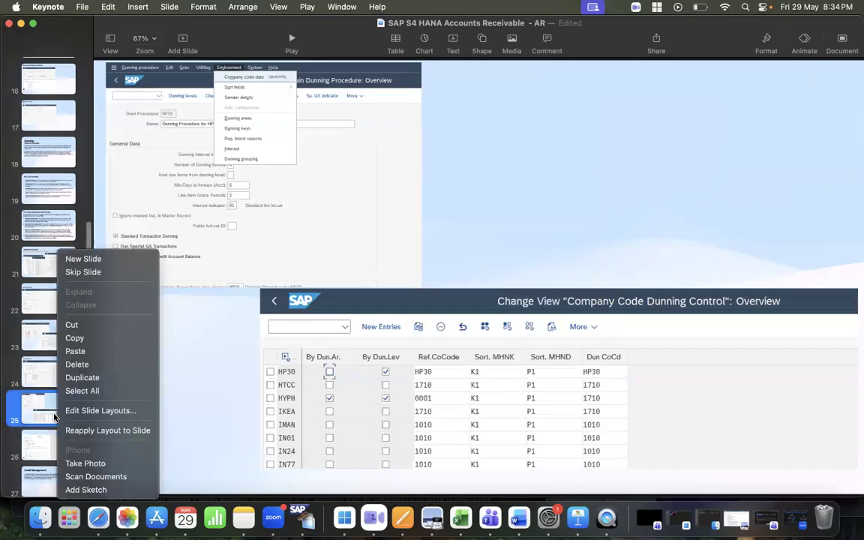
pyautogui.click(85, 260)
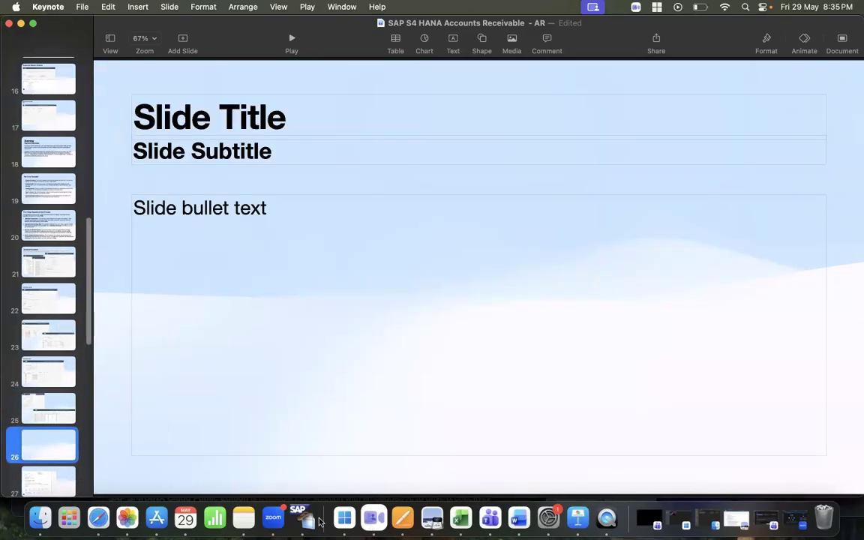
# Switch back to the SAP session for dunning run DUN29 and open its Parameter tab
pyautogui.click(342, 519)
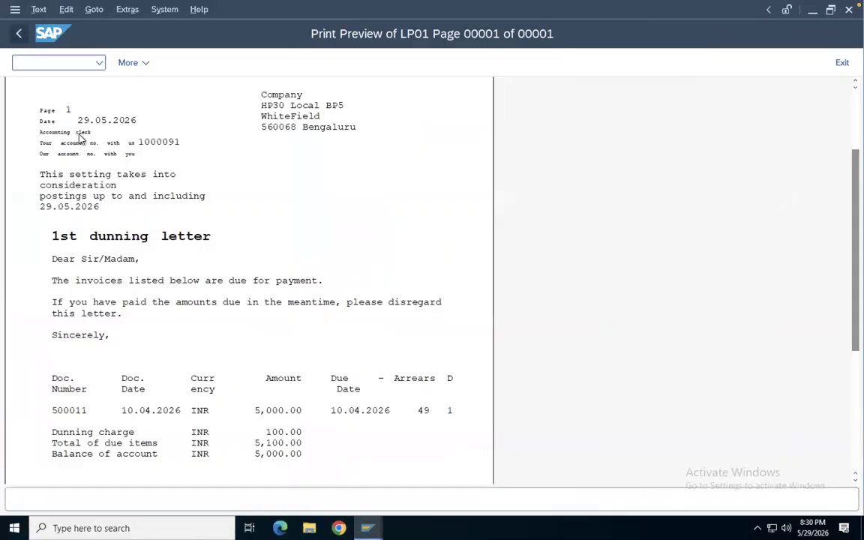
pyautogui.rightClick(367, 528)
pyautogui.click(340, 501)
pyautogui.moveTo(367, 527)
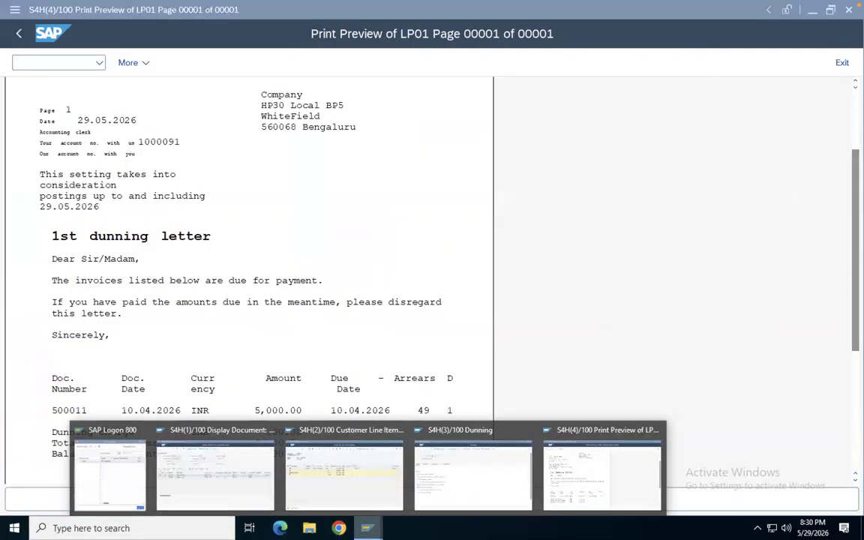
pyautogui.click(465, 487)
pyautogui.click(70, 175)
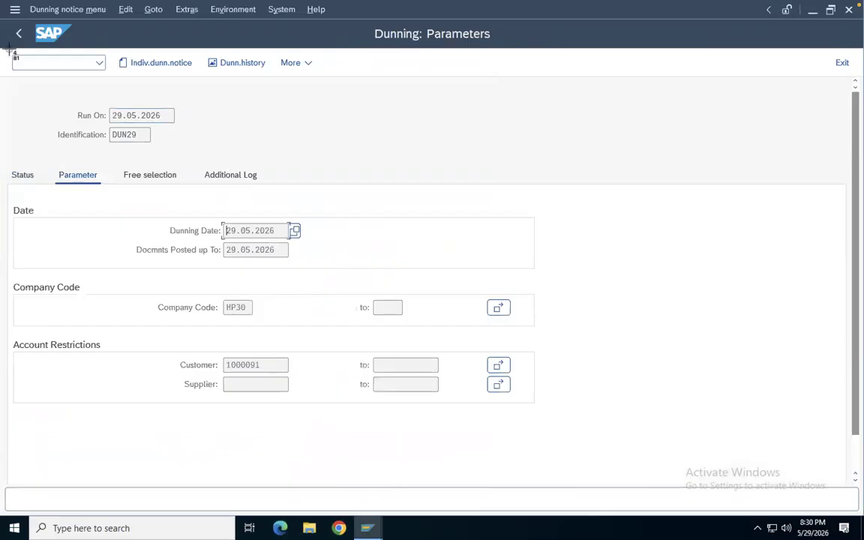
# Capture a screenshot of the DUN29 dunning parameters and copy the captured subject
pyautogui.moveTo(3, 45); pyautogui.dragTo(581, 438)
pyautogui.click(791, 474)
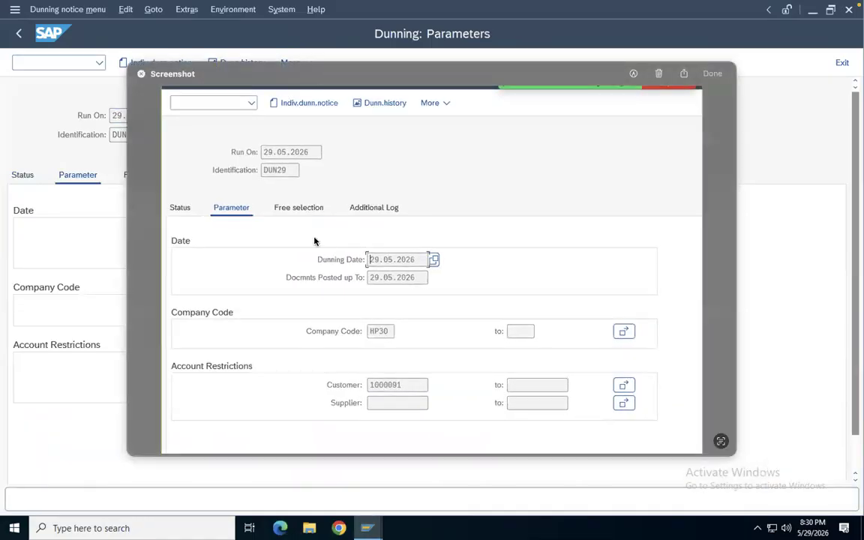
pyautogui.rightClick(314, 241)
pyautogui.click(328, 280)
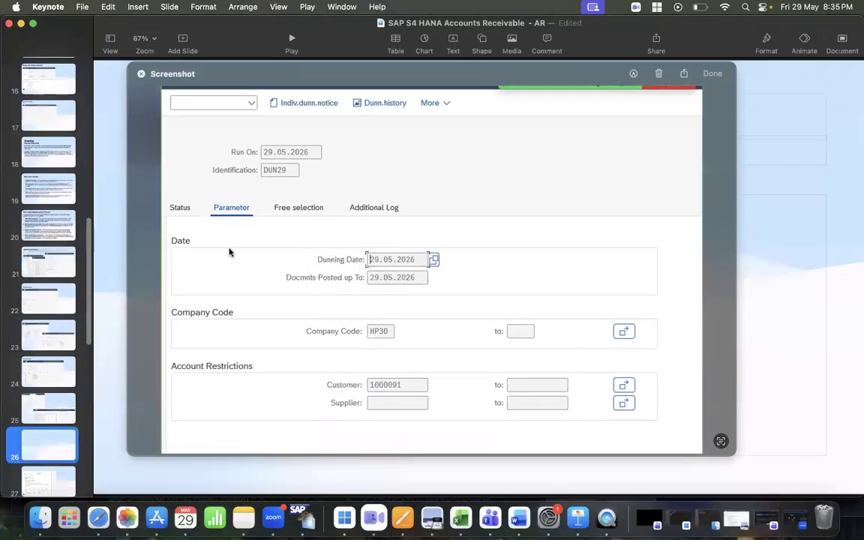
# Paste the DUN29 parameters screenshot onto slide 26, then resize and position it below the subtitle
pyautogui.click(141, 74)
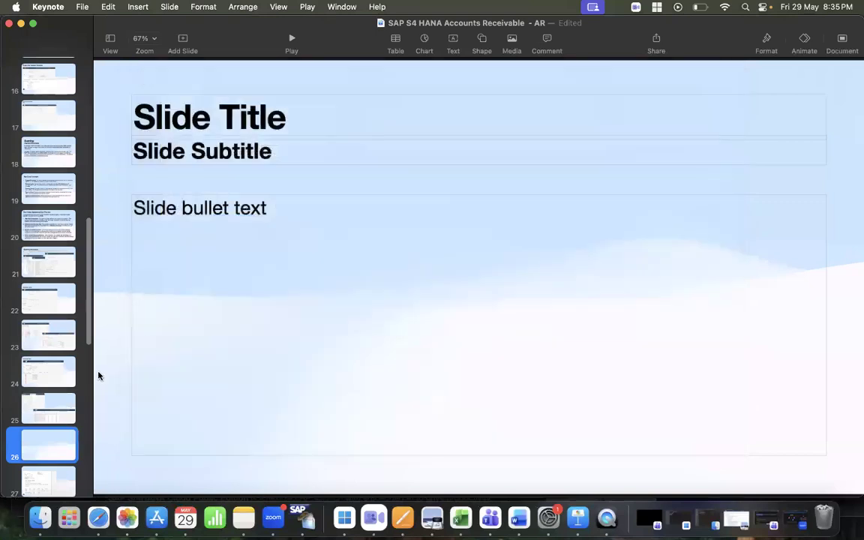
pyautogui.rightClick(234, 172)
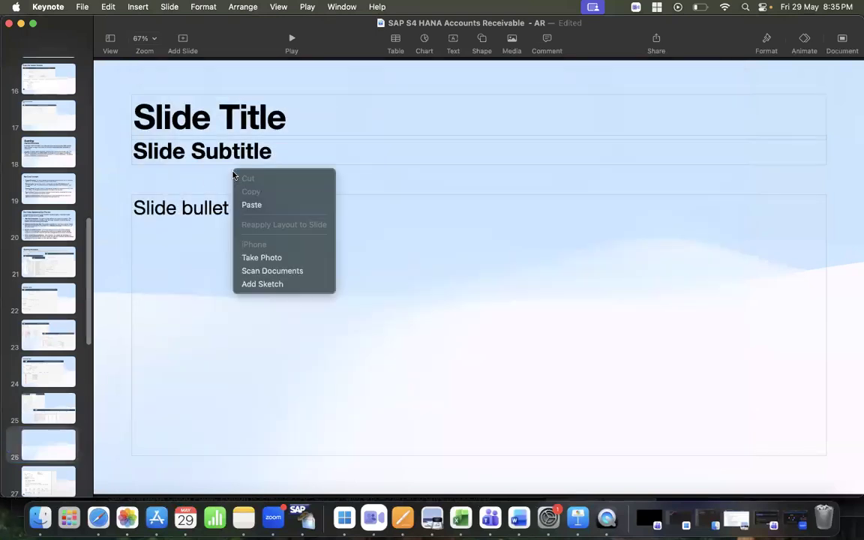
pyautogui.click(263, 205)
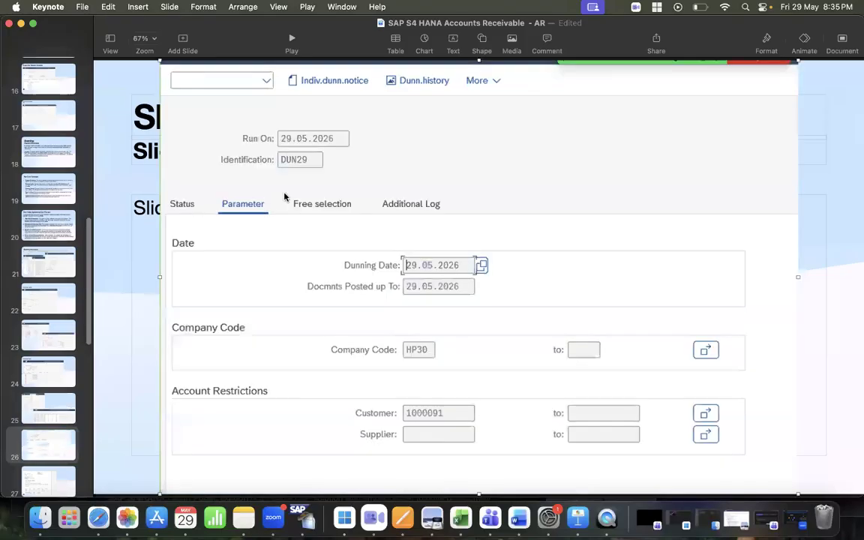
pyautogui.moveTo(255, 174); pyautogui.dragTo(242, 208)
pyautogui.moveTo(151, 96); pyautogui.dragTo(295, 234)
pyautogui.moveTo(439, 285); pyautogui.dragTo(257, 280)
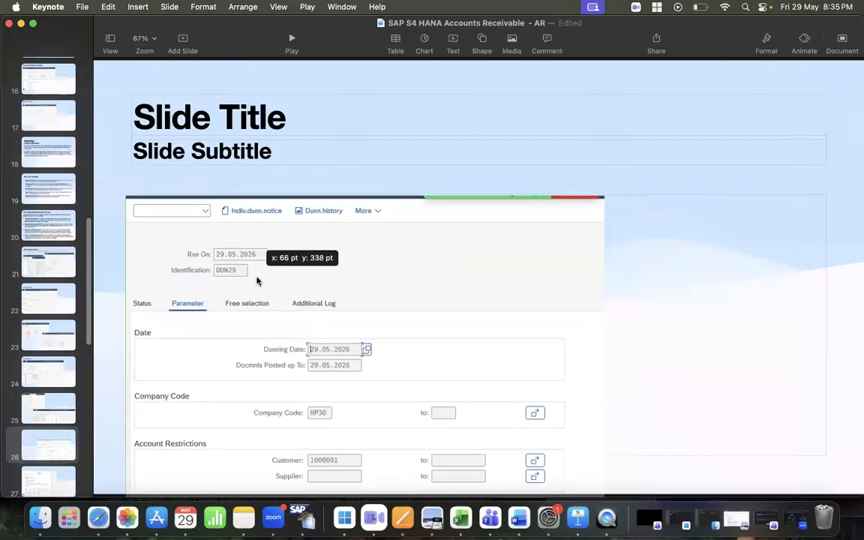
# Set the slide subtitle to 'Dunning Run - F150' and delete the empty title placeholder
pyautogui.click(198, 150)
pyautogui.click(217, 147)
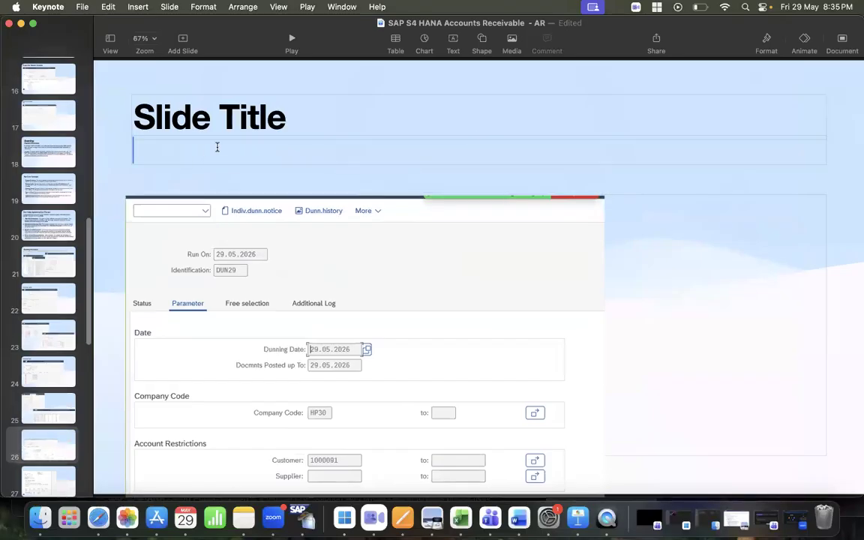
pyautogui.write('Dun')
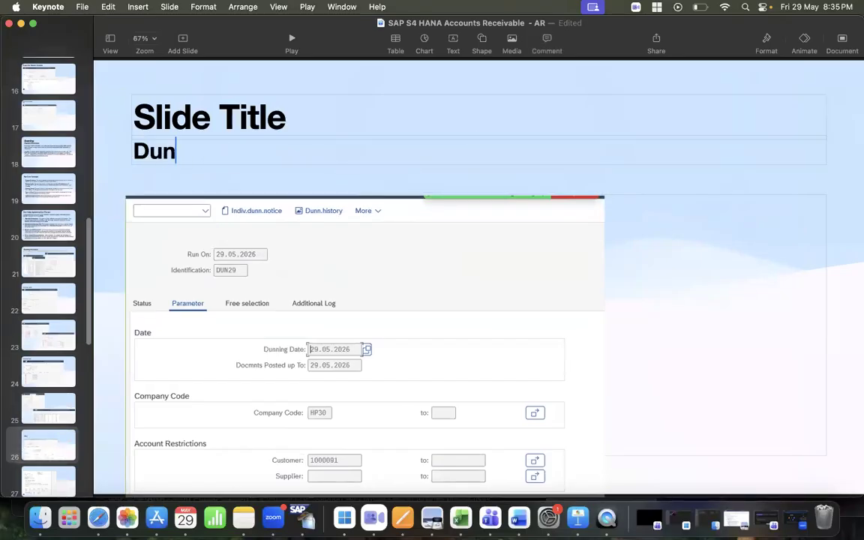
pyautogui.write('ning ')
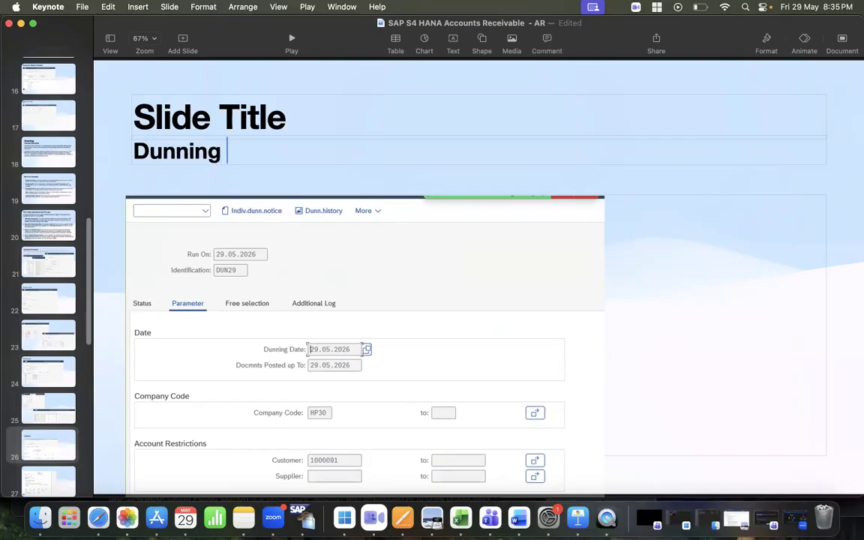
pyautogui.write('Ru')
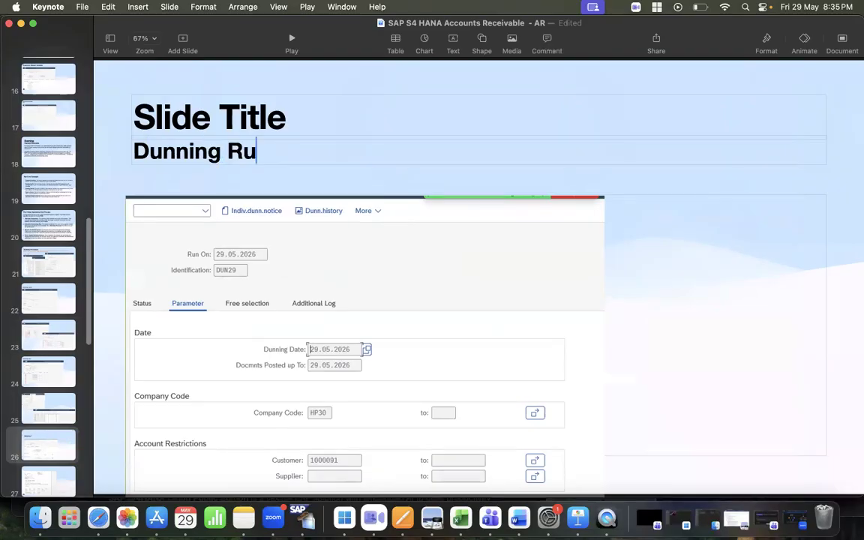
pyautogui.write('n - f150')
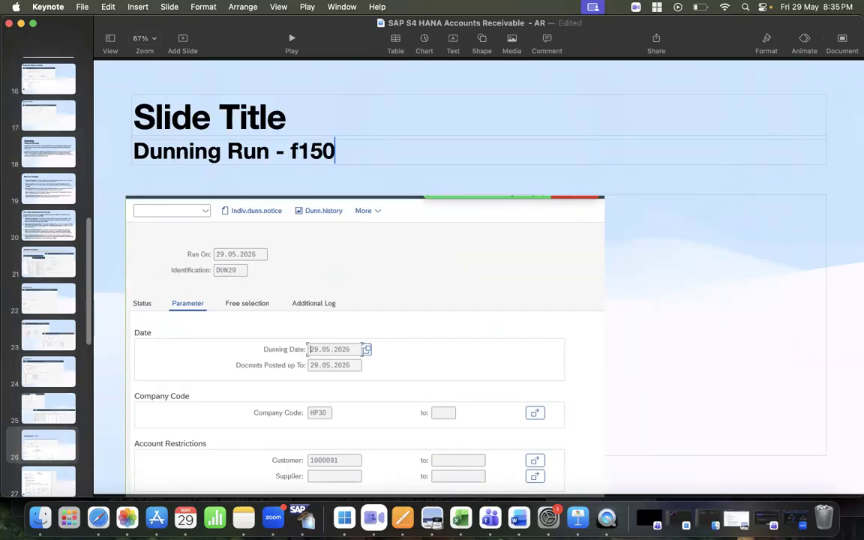
pyautogui.press('BackSpace')
pyautogui.press('BackSpace')
pyautogui.press('BackSpace')
pyautogui.press('BackSpace')
pyautogui.write('F150')
pyautogui.click(255, 124)
pyautogui.press('BackSpace')
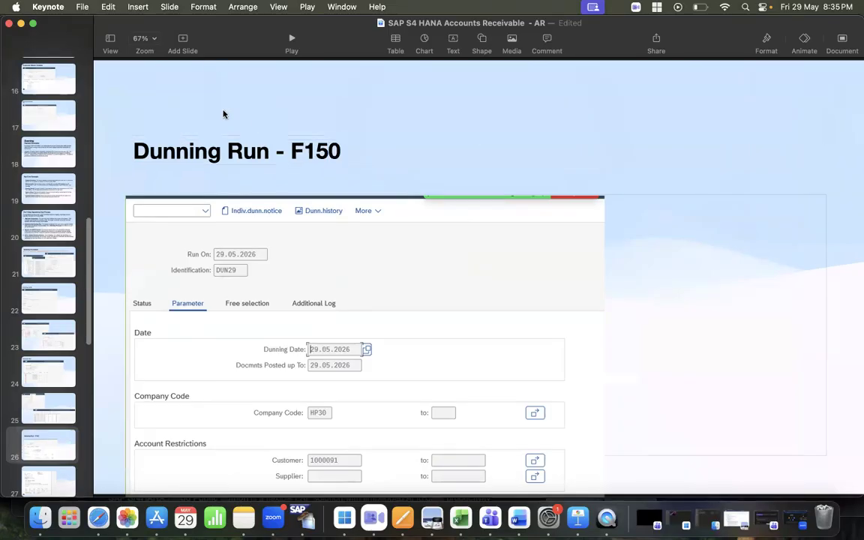
# Move the subtitle and the parameters screenshot up toward the top of the slide
pyautogui.click(203, 155)
pyautogui.moveTo(203, 155); pyautogui.dragTo(187, 102)
pyautogui.moveTo(276, 294); pyautogui.dragTo(252, 212)
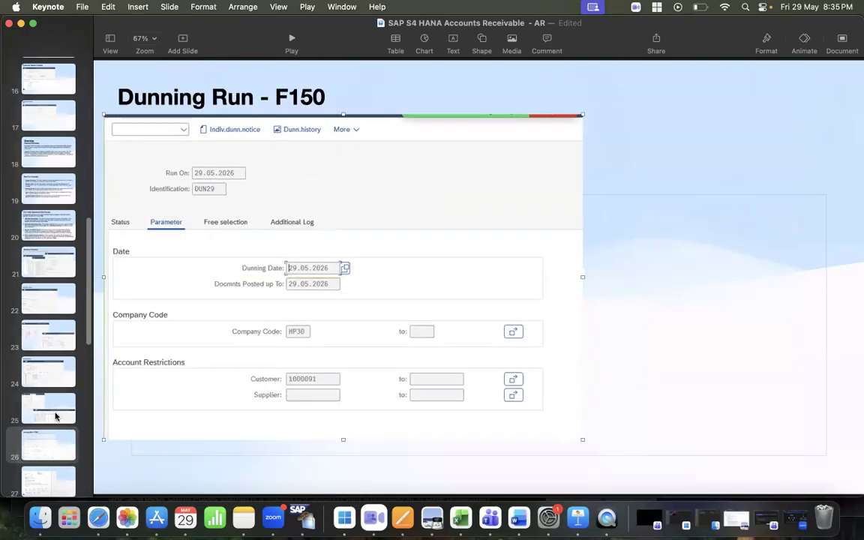
# Switch back to the SAP dunning run DUN29 and open its Status tab
pyautogui.click(344, 517)
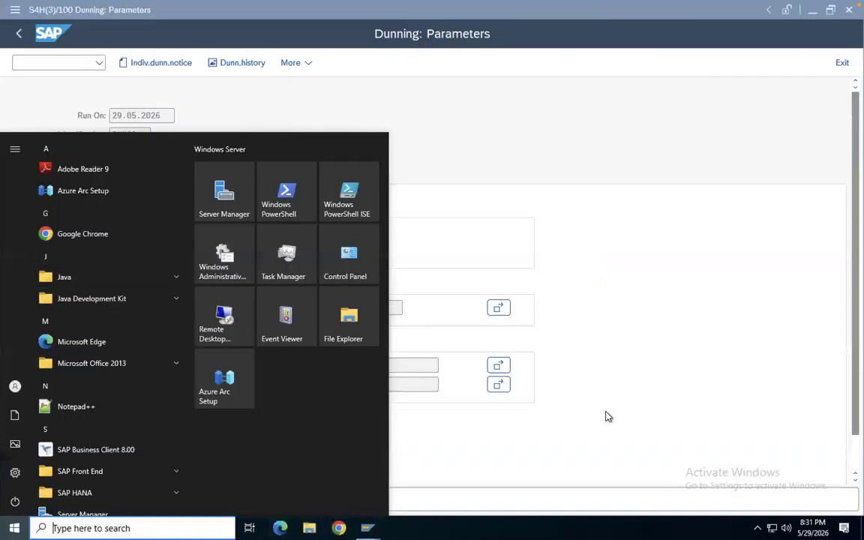
pyautogui.click(608, 414)
pyautogui.click(16, 176)
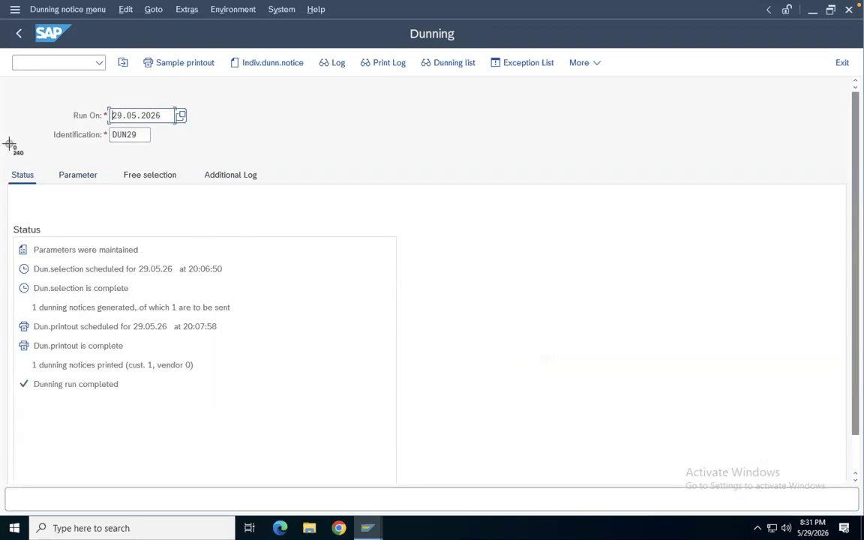
# Capture a screenshot of the DUN29 status screen and copy the image
pyautogui.moveTo(6, 50); pyautogui.dragTo(668, 417)
pyautogui.click(804, 468)
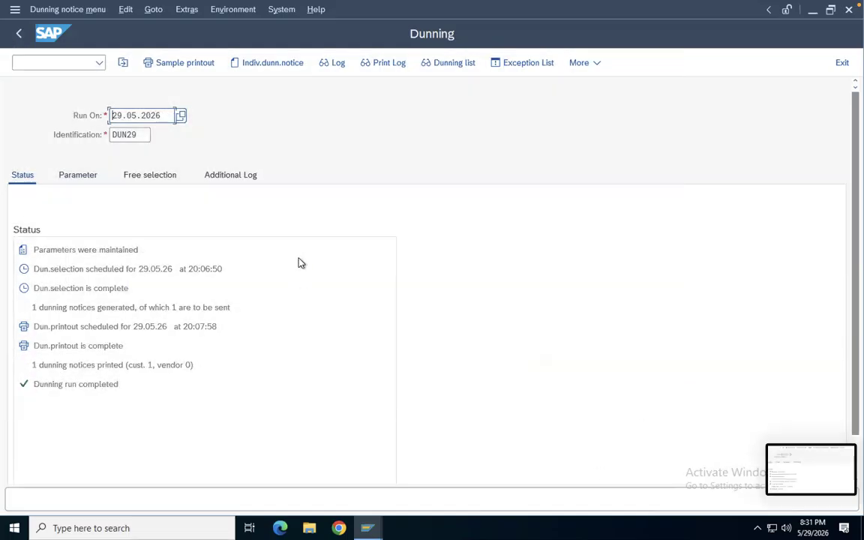
pyautogui.rightClick(345, 218)
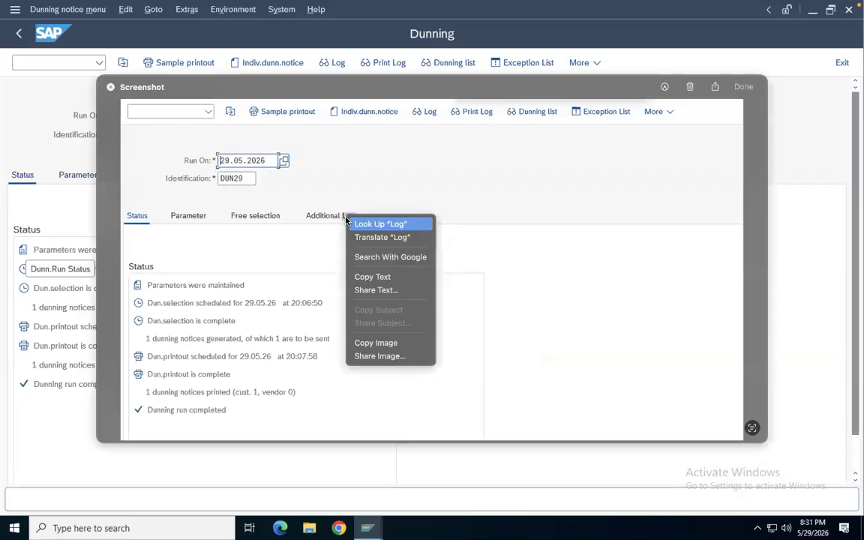
pyautogui.click(386, 345)
# Return to the presentation and paste the status screenshot on slide 26, shrinking it beside the parameters image
pyautogui.hotkey('ctrl', 'Left')
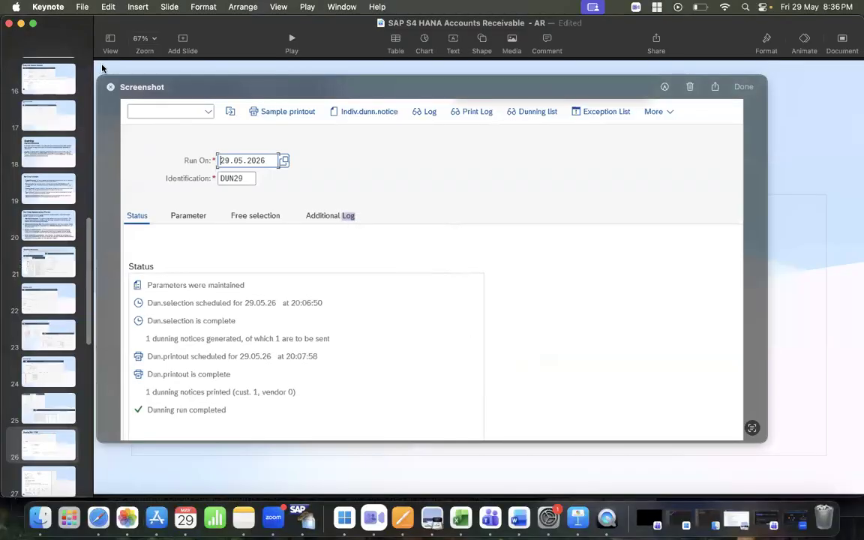
pyautogui.click(109, 87)
pyautogui.rightClick(524, 218)
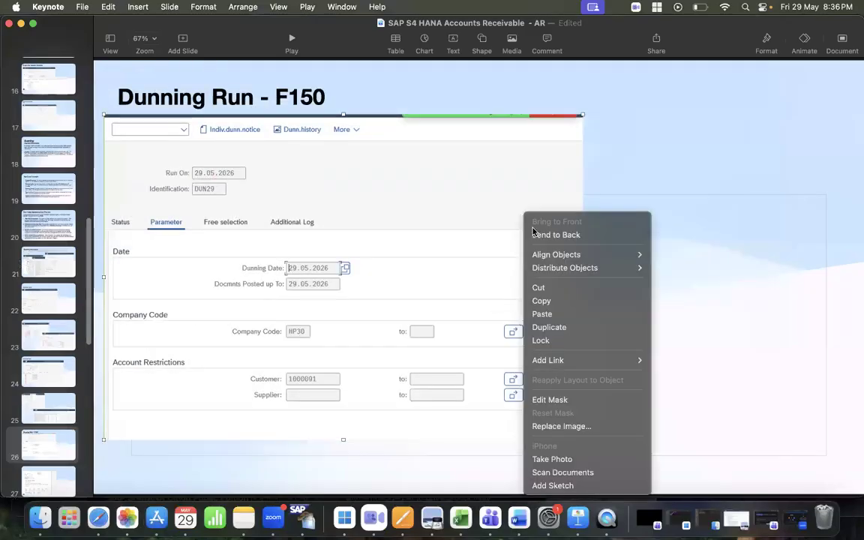
pyautogui.click(549, 313)
pyautogui.moveTo(287, 195); pyautogui.dragTo(397, 188)
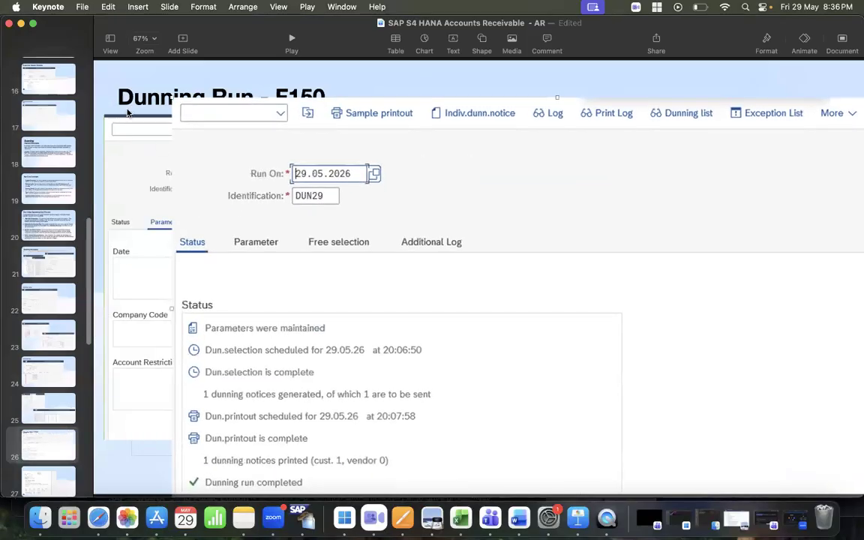
pyautogui.moveTo(171, 96); pyautogui.dragTo(484, 271)
pyautogui.moveTo(665, 350); pyautogui.dragTo(552, 294)
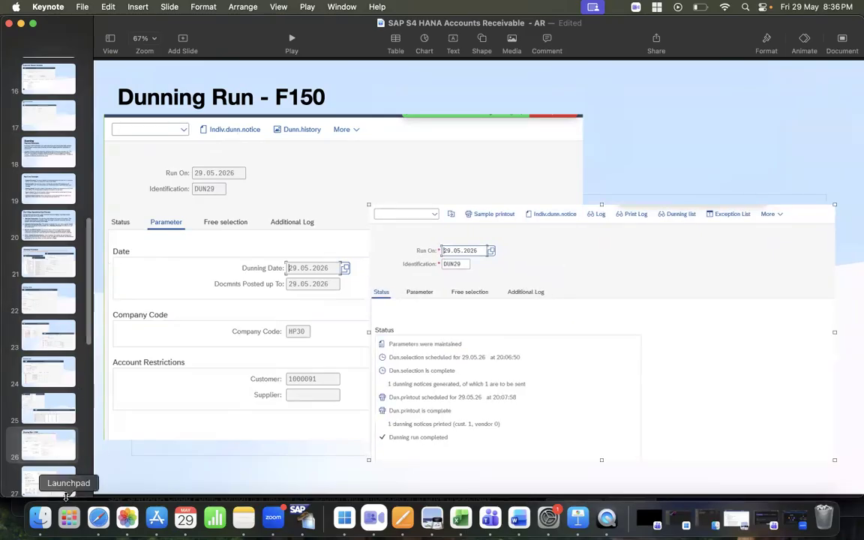
# On slide 27, add a text box reading 'Dunning Letter' and move it above the letter image
pyautogui.click(51, 435)
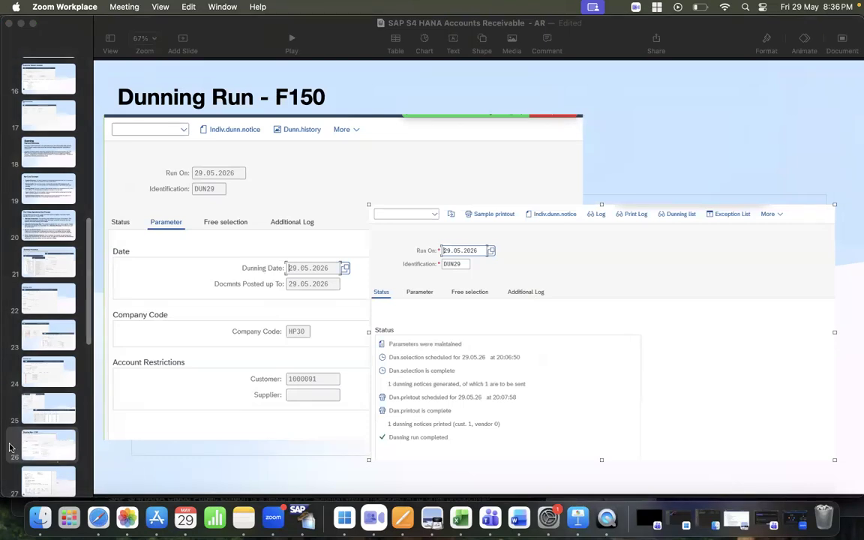
pyautogui.click(51, 481)
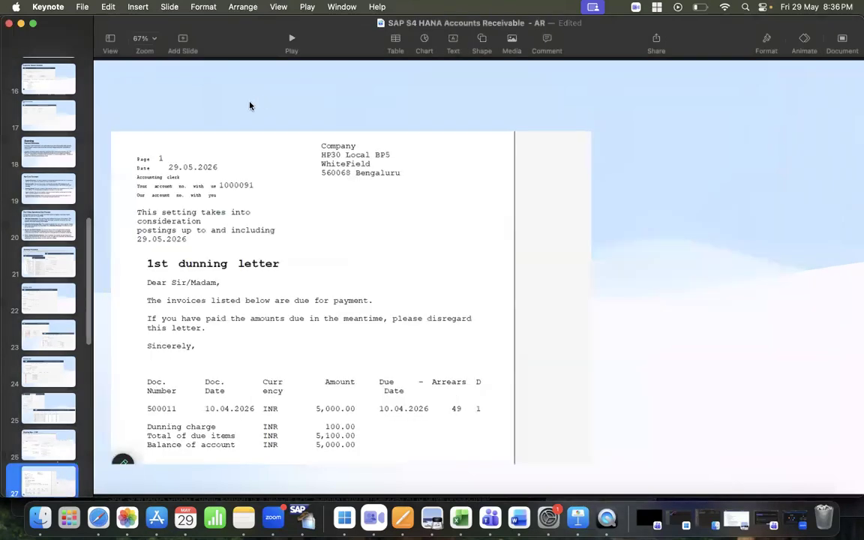
pyautogui.click(470, 100)
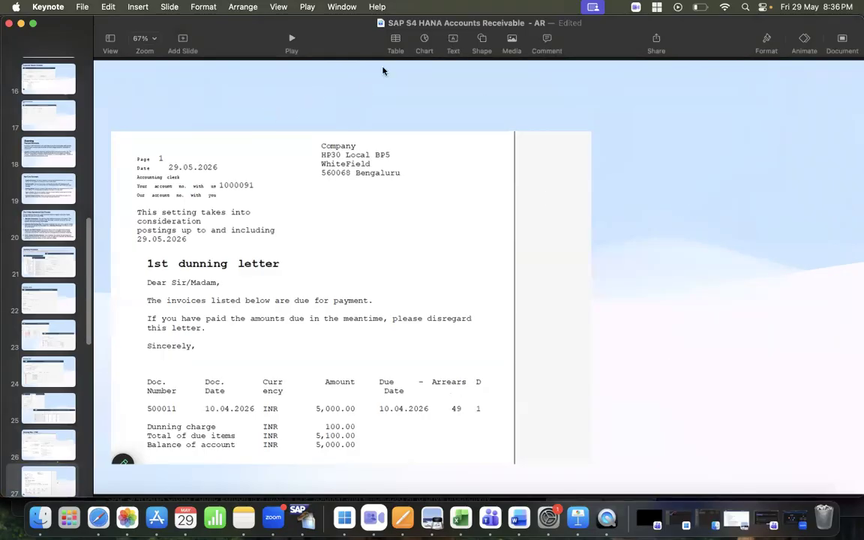
pyautogui.click(452, 40)
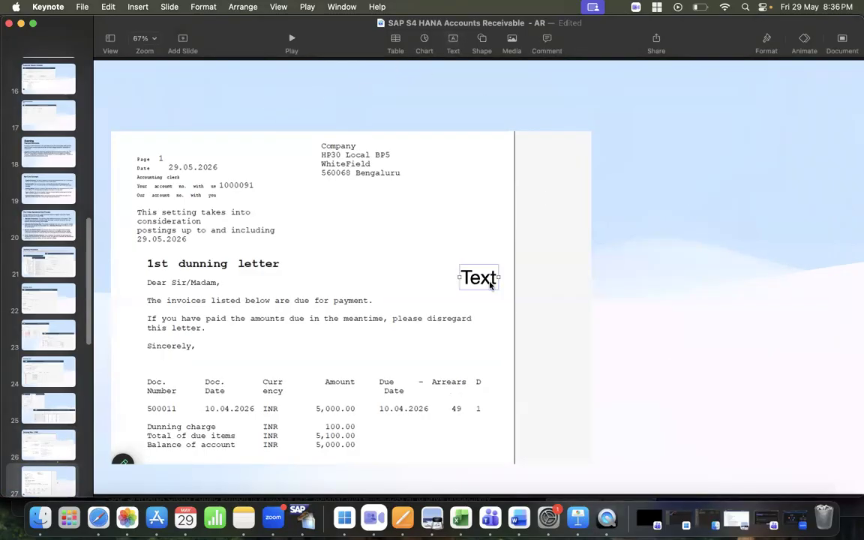
pyautogui.write('D')
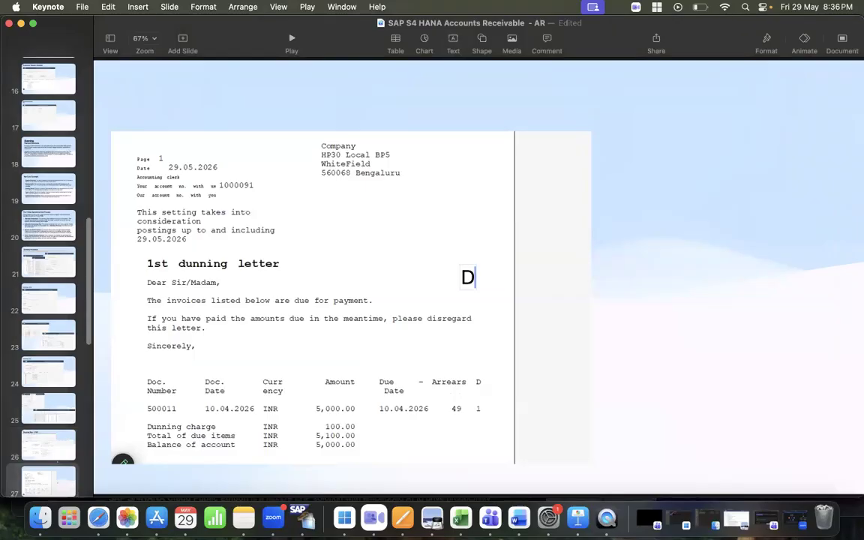
pyautogui.write('unning Letter')
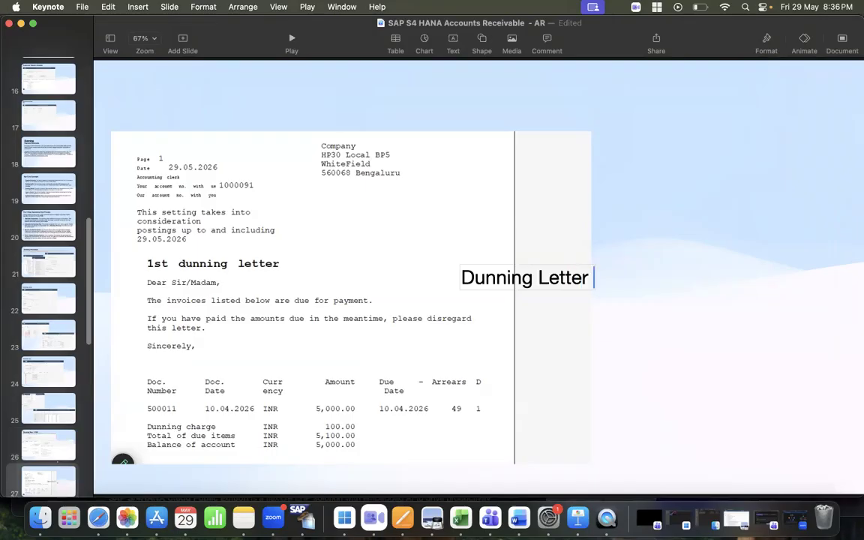
pyautogui.click(494, 280)
pyautogui.moveTo(494, 279); pyautogui.dragTo(172, 109)
pyautogui.moveTo(254, 110); pyautogui.dragTo(225, 111)
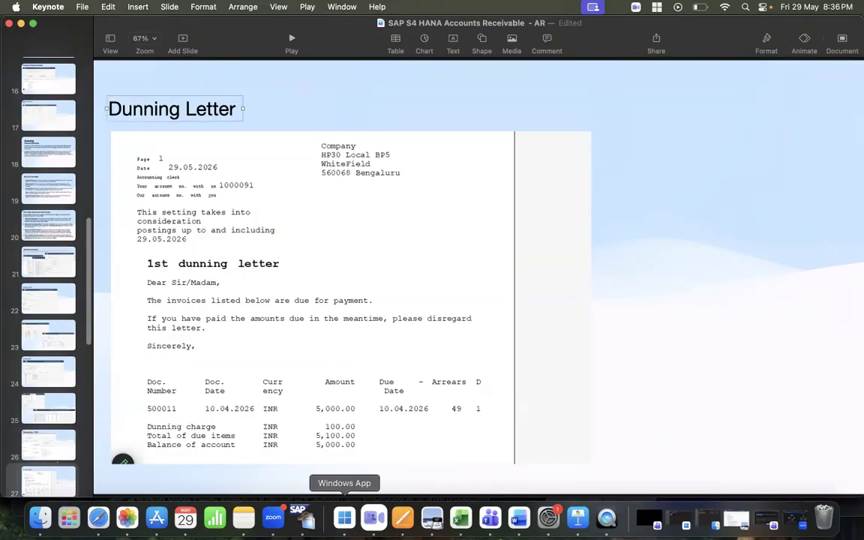
# Switch to the SAP Customer Line Item Display window for the dunned customer
pyautogui.click(344, 521)
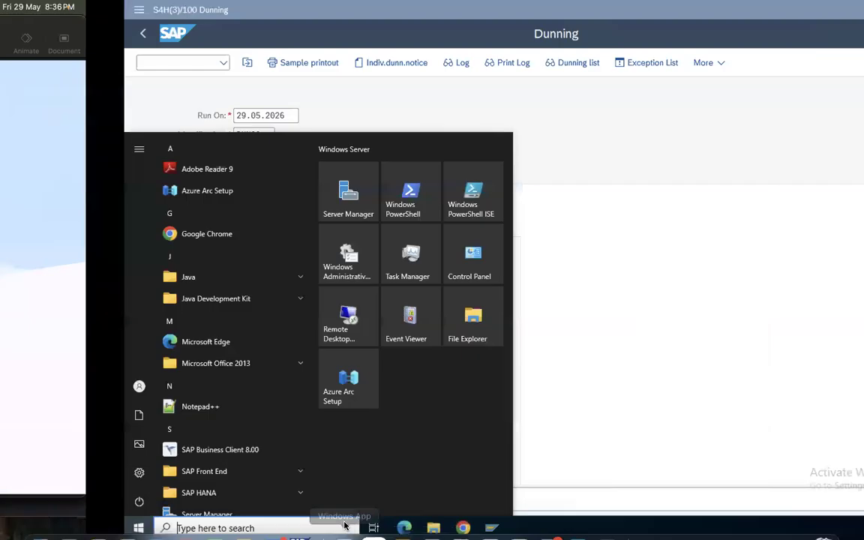
pyautogui.click(587, 391)
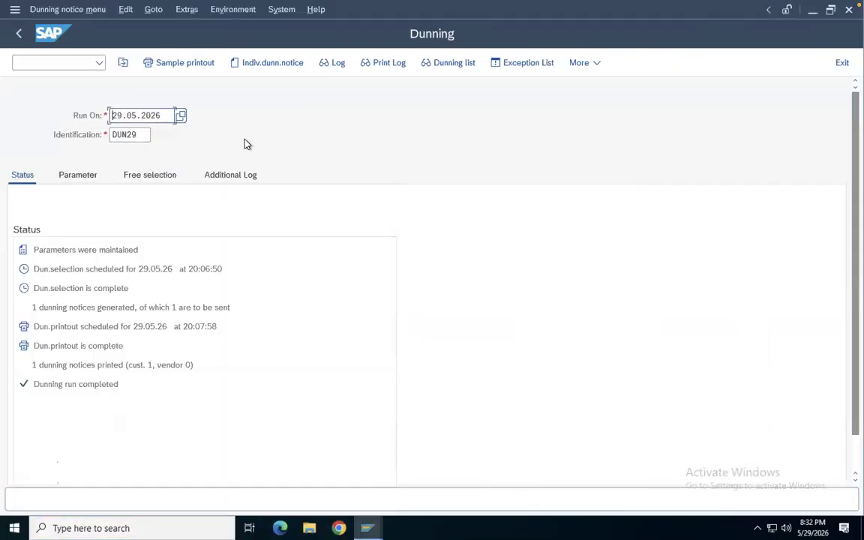
pyautogui.rightClick(367, 529)
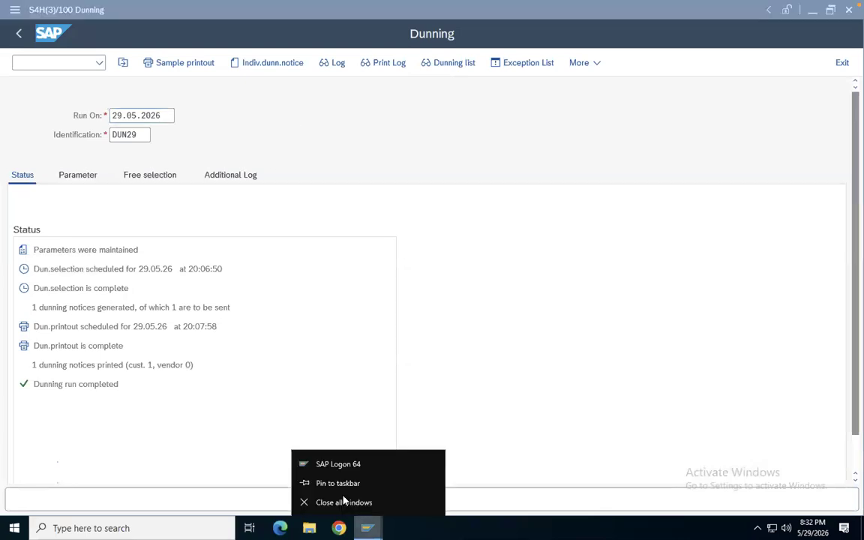
pyautogui.click(534, 452)
pyautogui.click(367, 528)
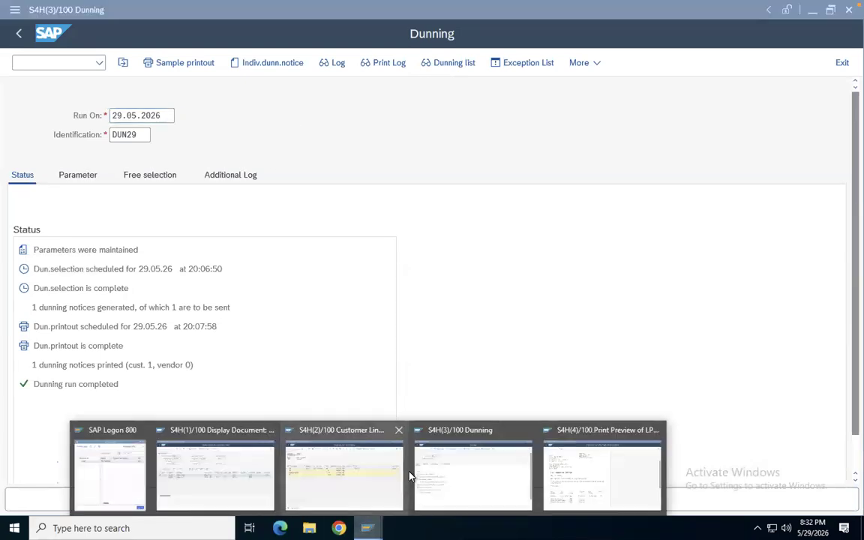
pyautogui.click(355, 478)
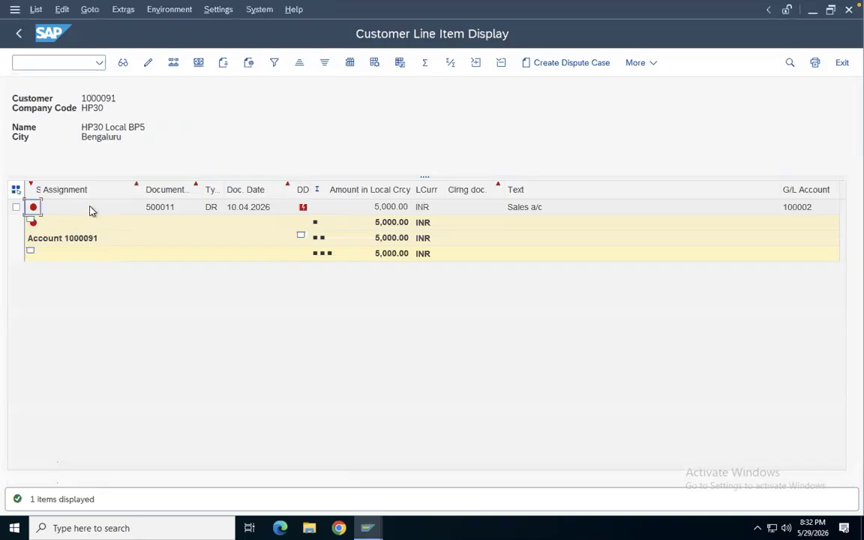
# Drill into the invoice's customer line item and examine its Last Dunned date and dunning level
pyautogui.doubleClick(159, 209)
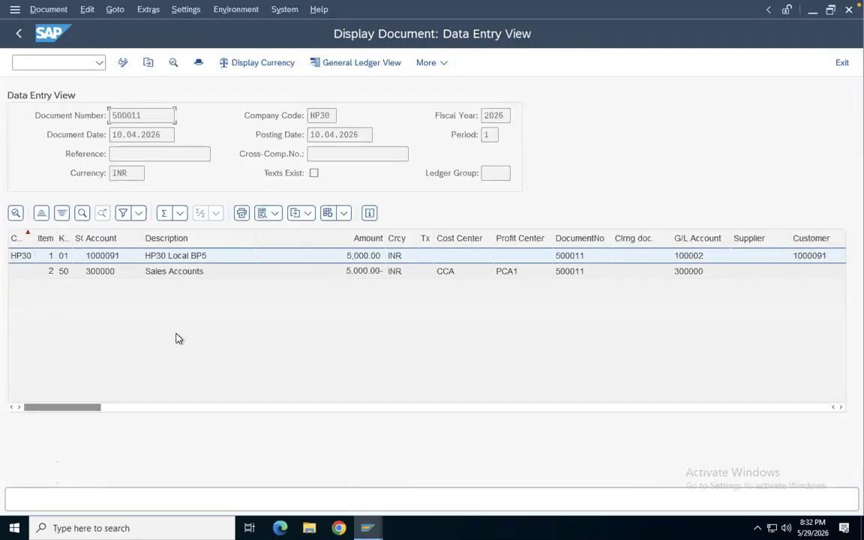
pyautogui.doubleClick(105, 258)
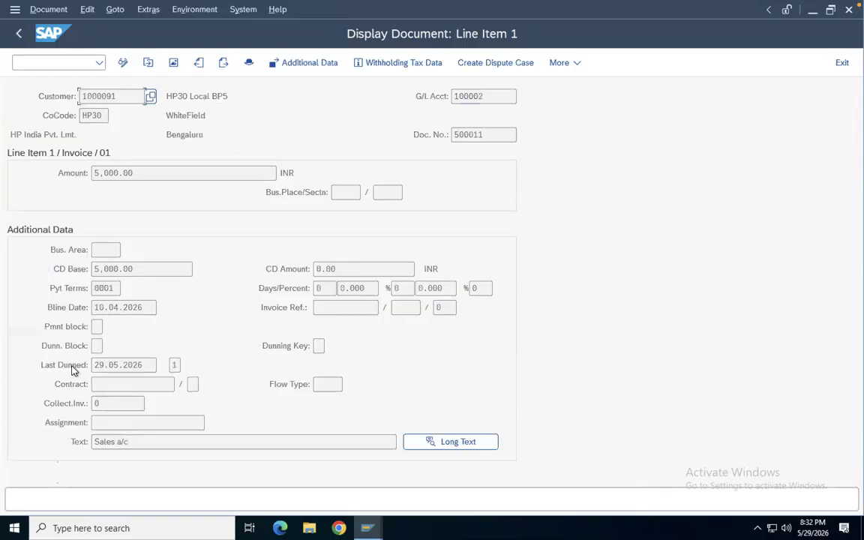
pyautogui.moveTo(92, 366); pyautogui.dragTo(150, 366)
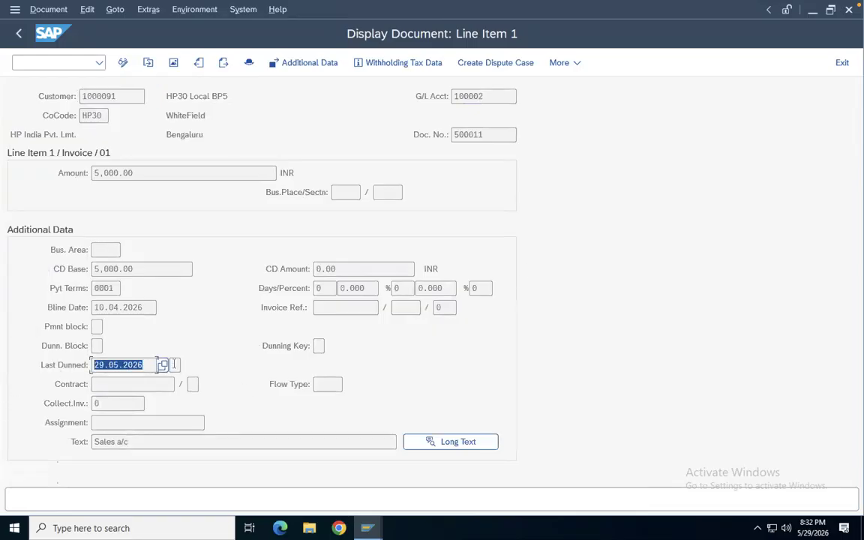
pyautogui.click(175, 364)
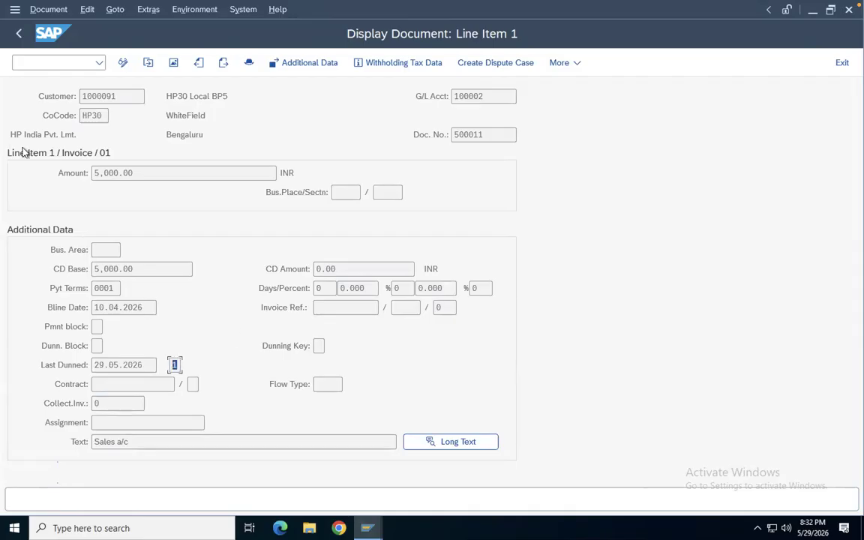
# Examine the invoice line item's amount and dunning level, then review the invoice document's data entry view
pyautogui.click(102, 172)
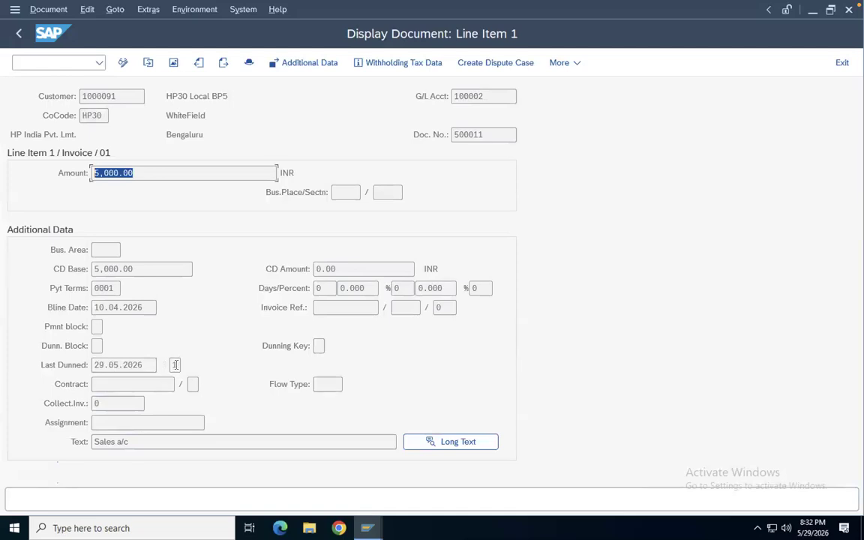
pyautogui.click(175, 364)
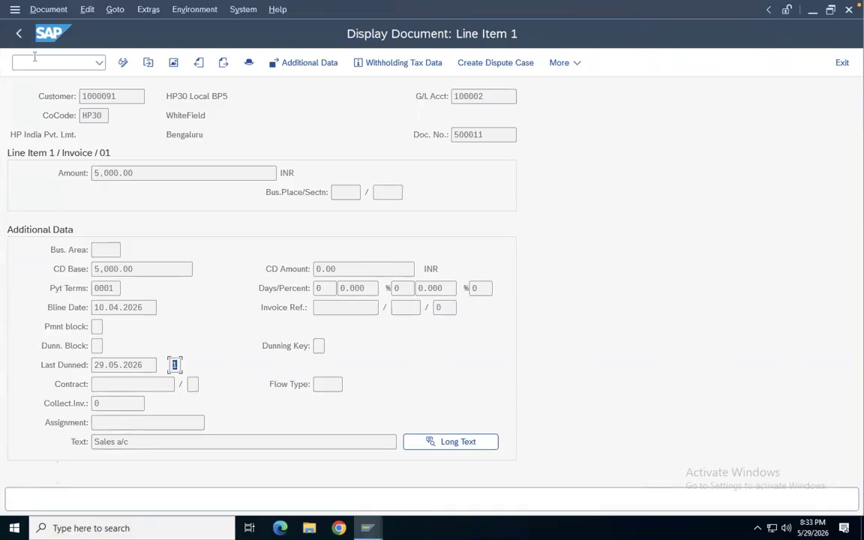
pyautogui.click(20, 33)
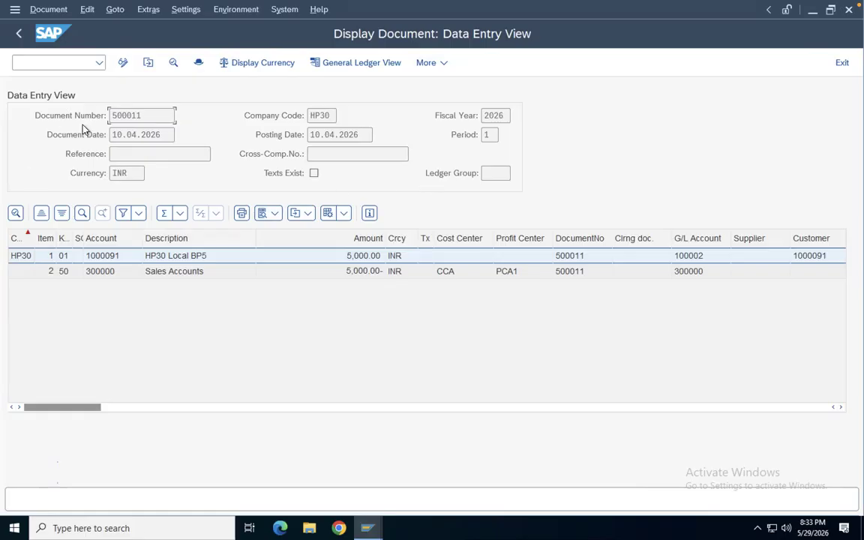
pyautogui.doubleClick(144, 114)
# Navigate back through the customer line item list to the Customer Line Item Display selection screen
pyautogui.moveTo(547, 6)
pyautogui.click(23, 34)
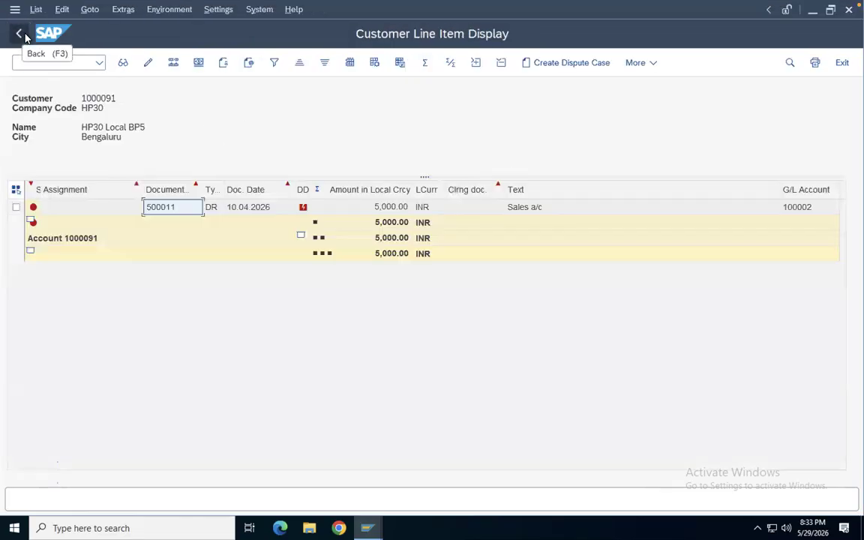
pyautogui.click(23, 34)
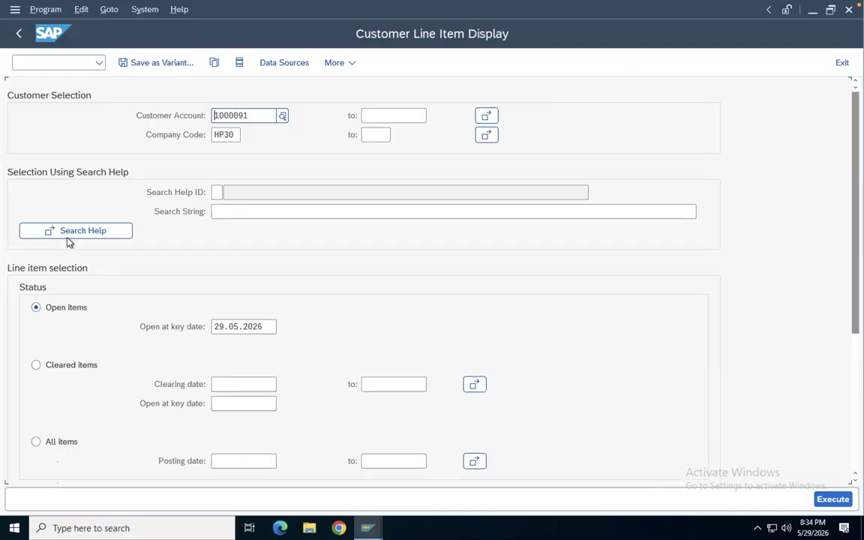
pyautogui.moveTo(553, 6)
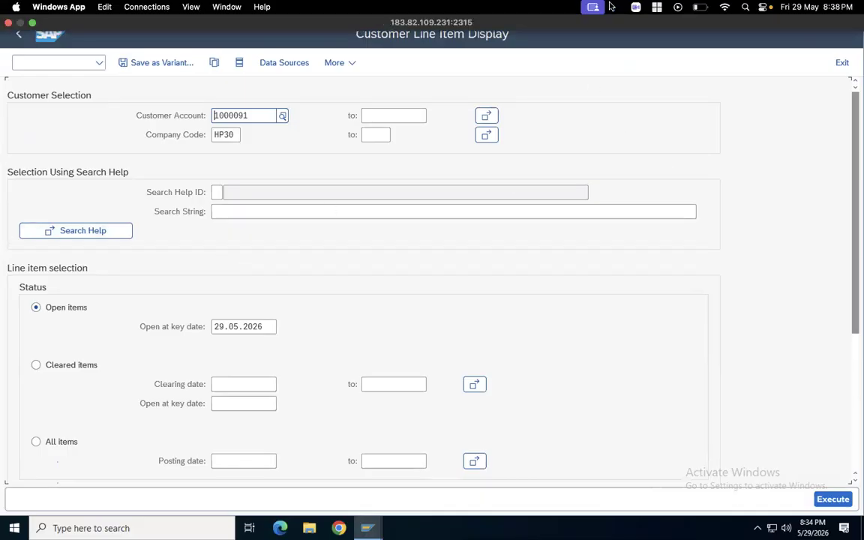